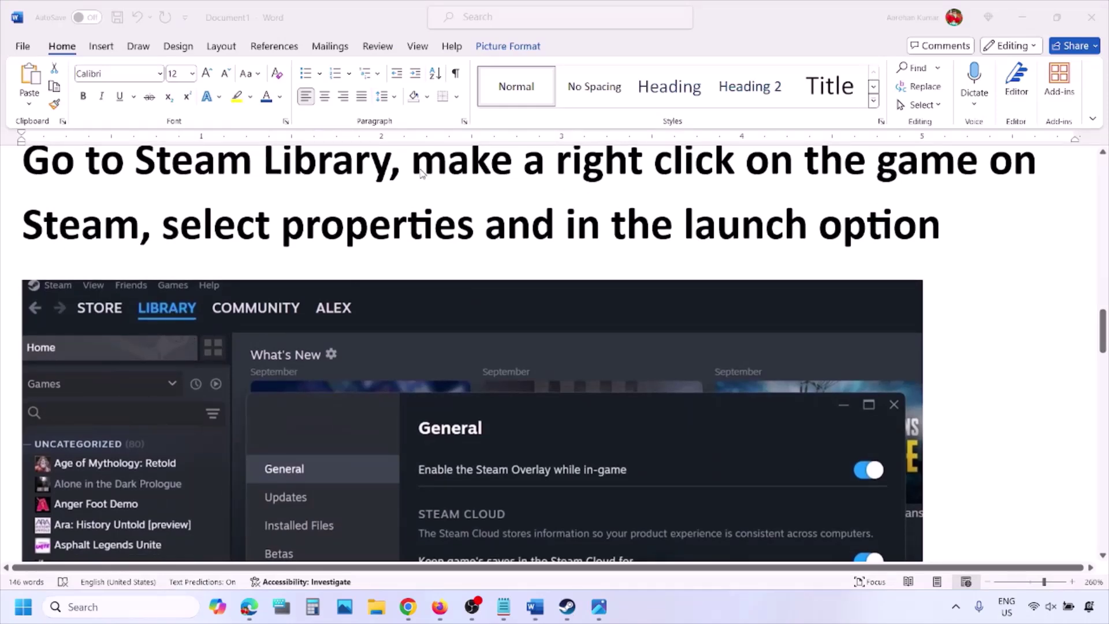
# Read through the Word document's launch option instructions and the Steam properties screenshots with -dx11, -d3d11 and -dx12.
pyautogui.moveTo(421, 171); pyautogui.dragTo(898, 164)
pyautogui.moveTo(272, 225); pyautogui.dragTo(480, 229)
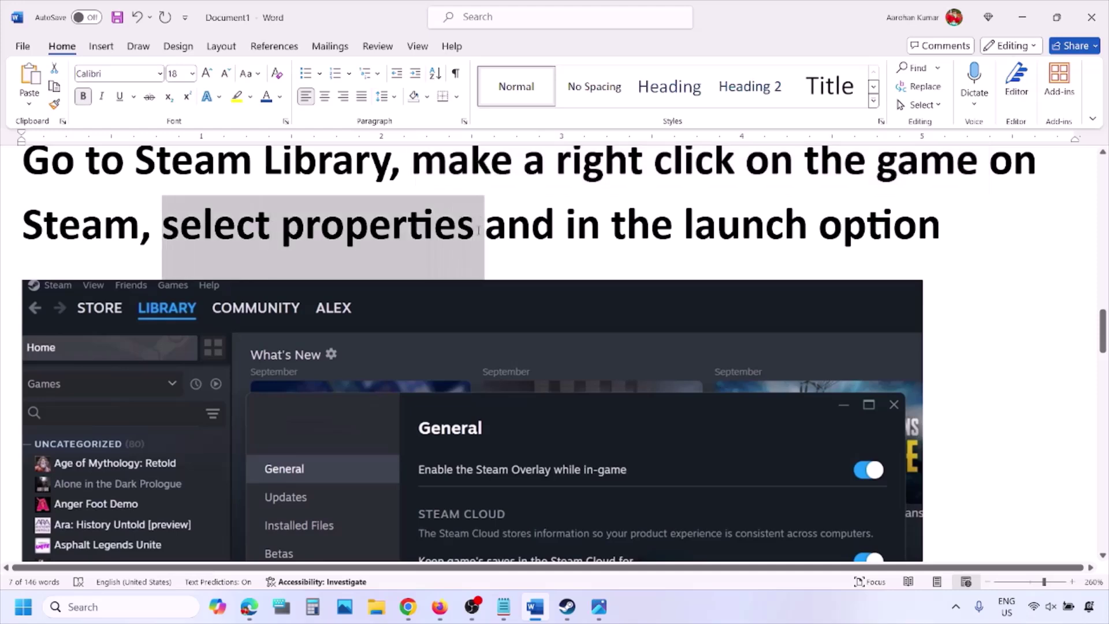
pyautogui.scroll(-5, 477, 231)
pyautogui.scroll(3, 477, 231)
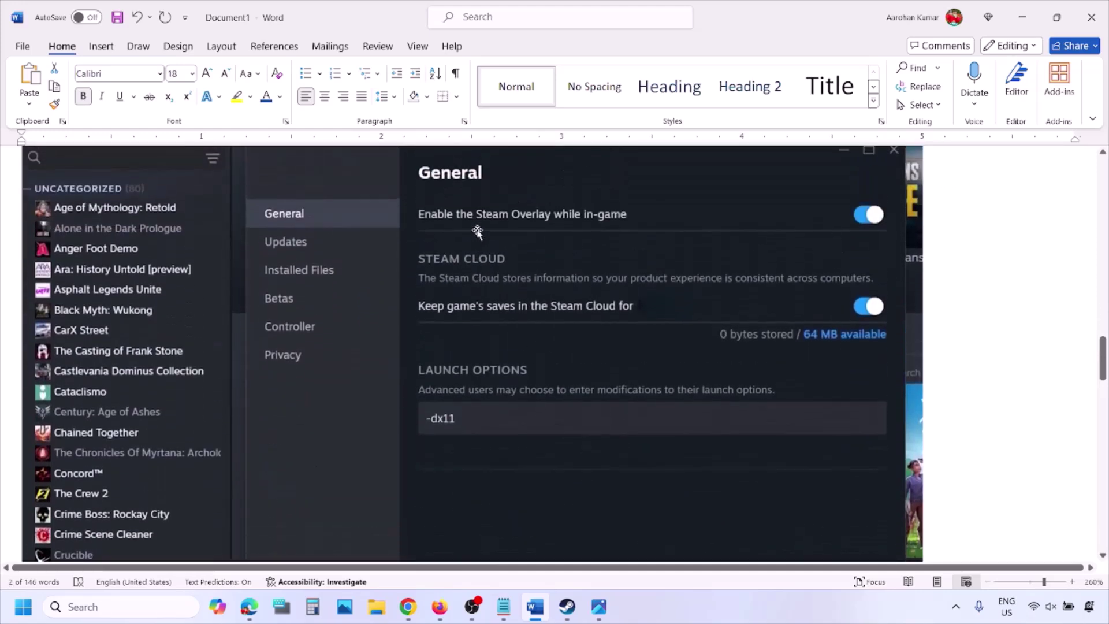
pyautogui.rightClick(476, 297)
pyautogui.click(437, 425)
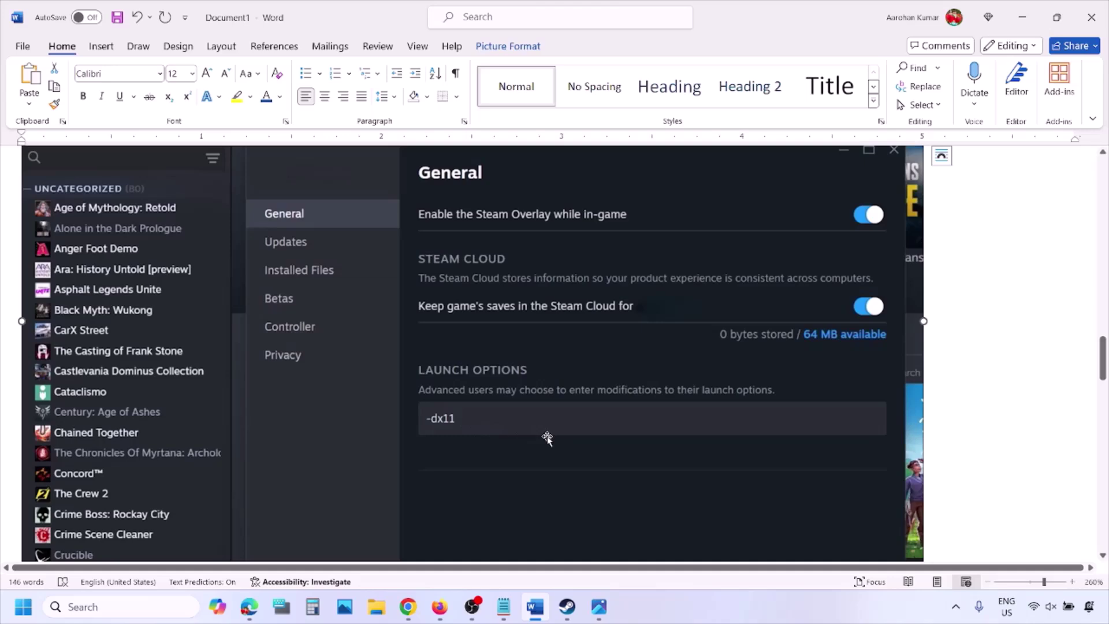
pyautogui.scroll(-10, 547, 438)
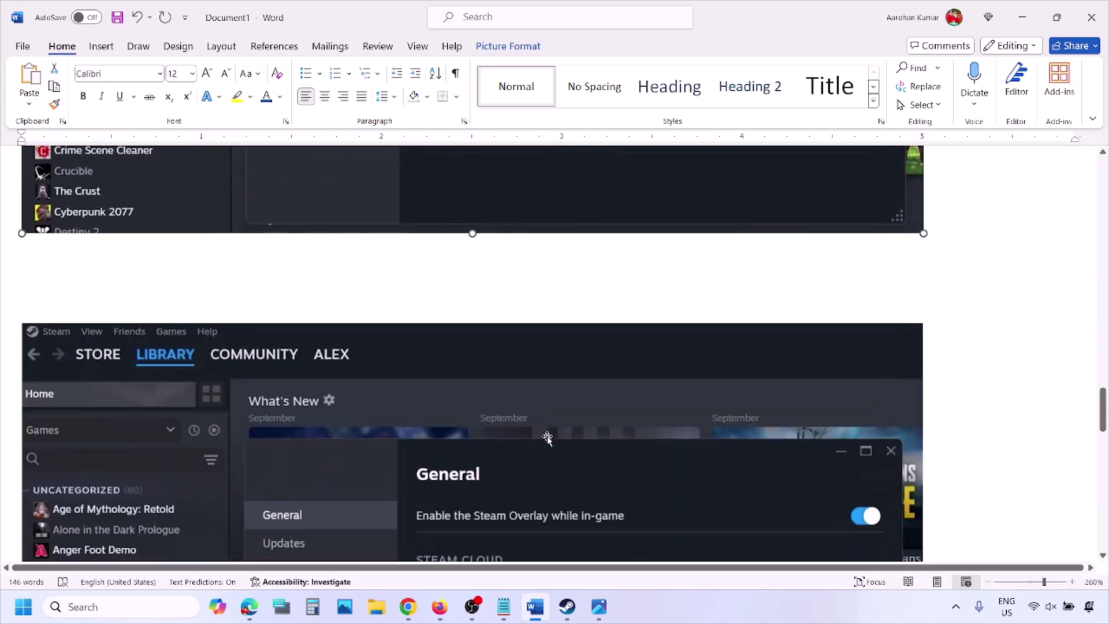
pyautogui.scroll(-3, 547, 438)
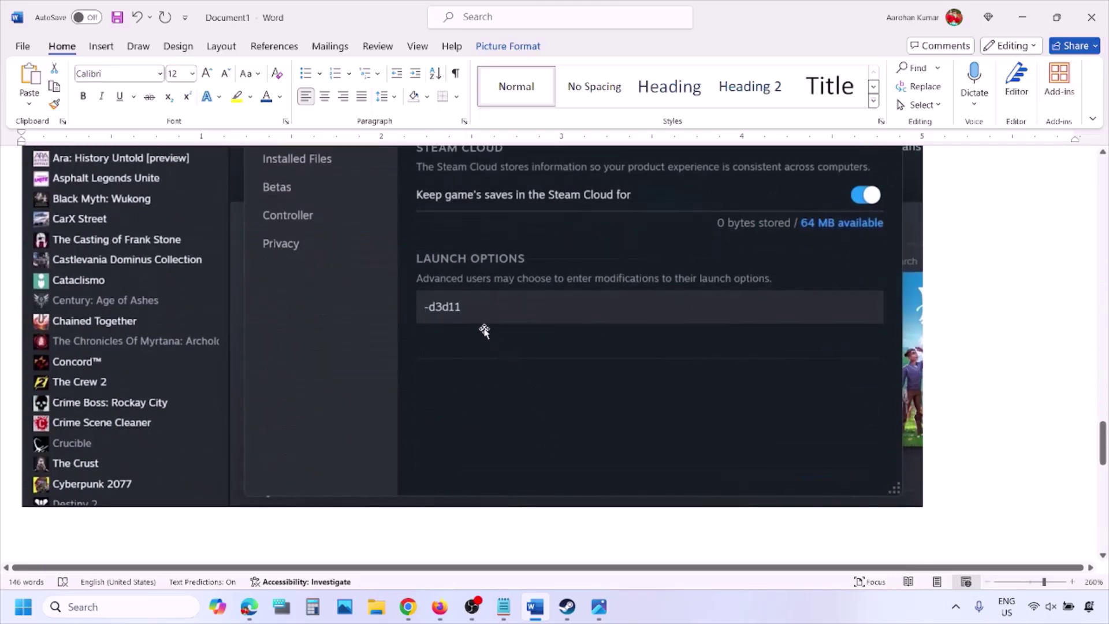
pyautogui.scroll(1, 433, 329)
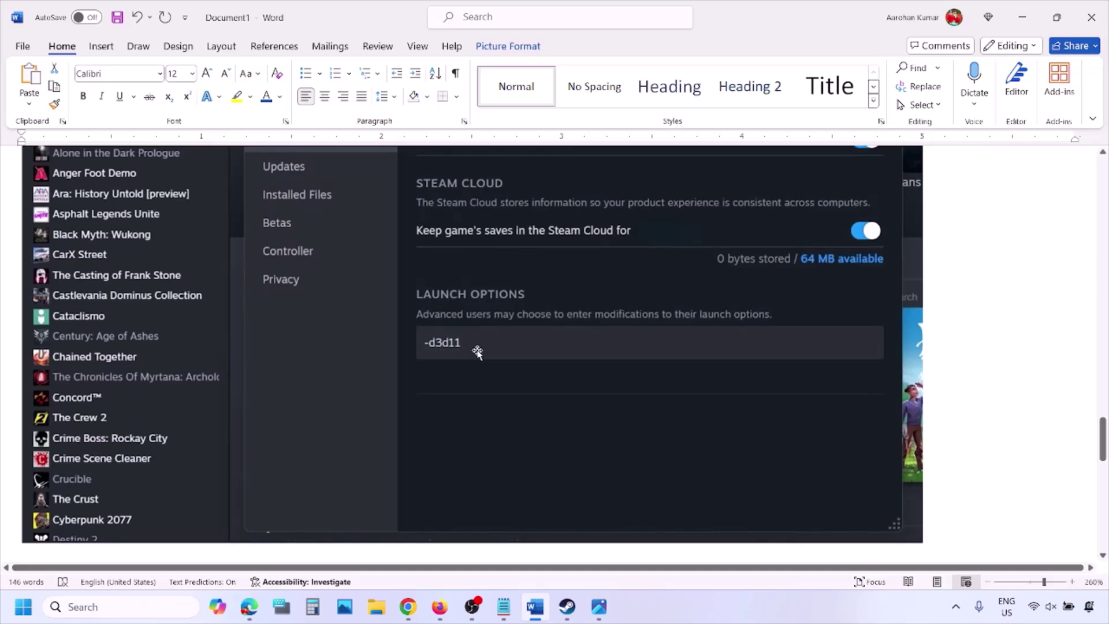
pyautogui.scroll(-10, 497, 353)
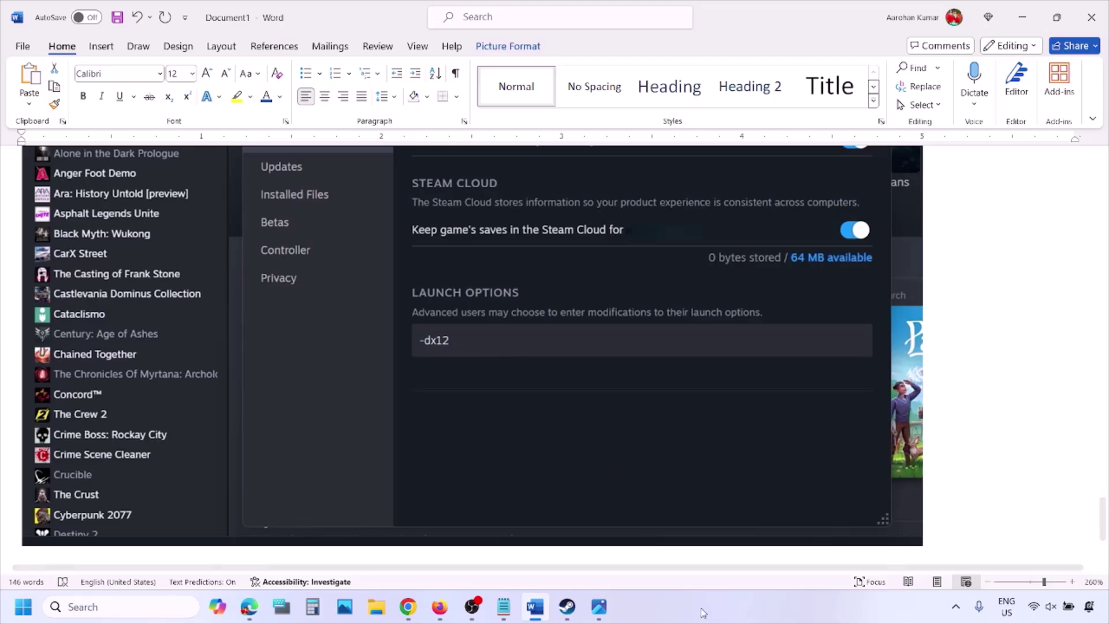
# Display the Windows power options for restarting the PC, and highlight Step 2 on running the game as administrator in the Word document.
pyautogui.click(535, 606)
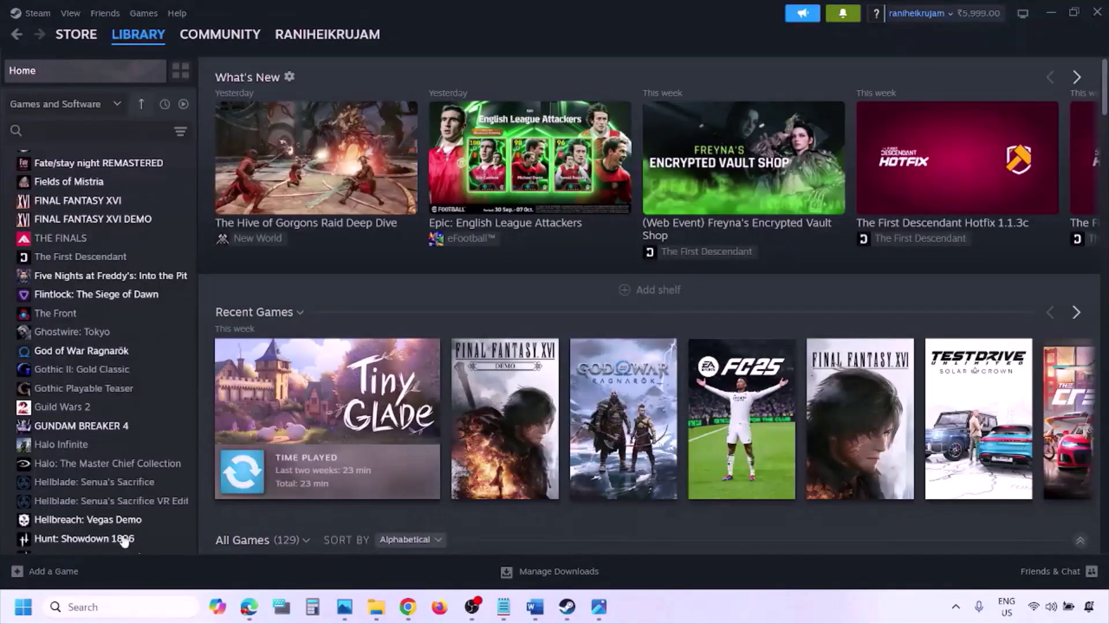
pyautogui.click(24, 607)
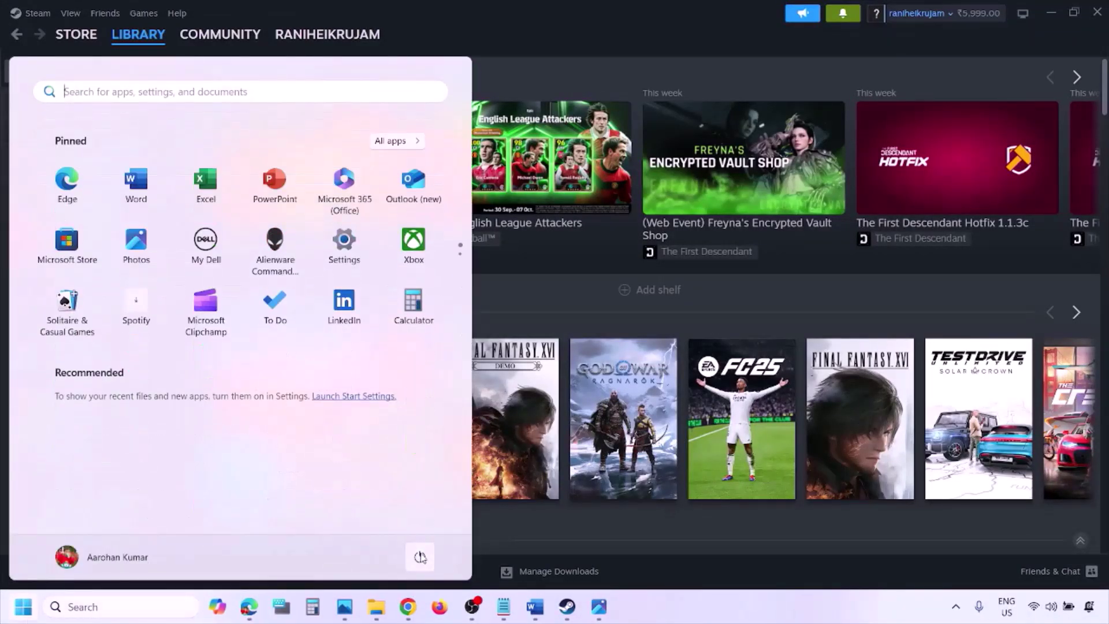
pyautogui.click(420, 557)
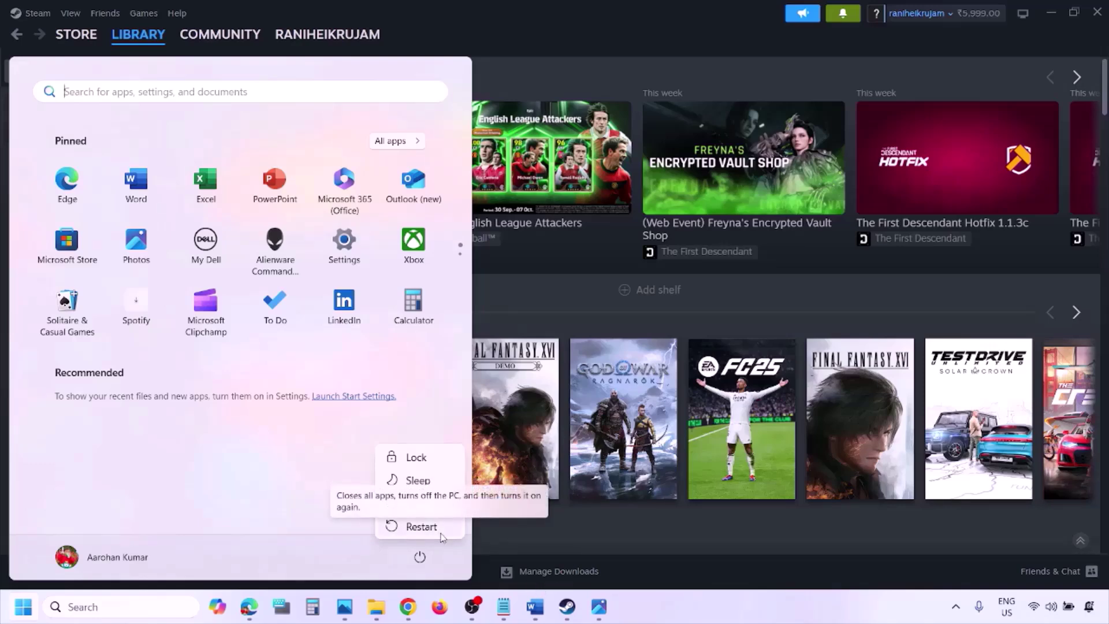
pyautogui.click(539, 614)
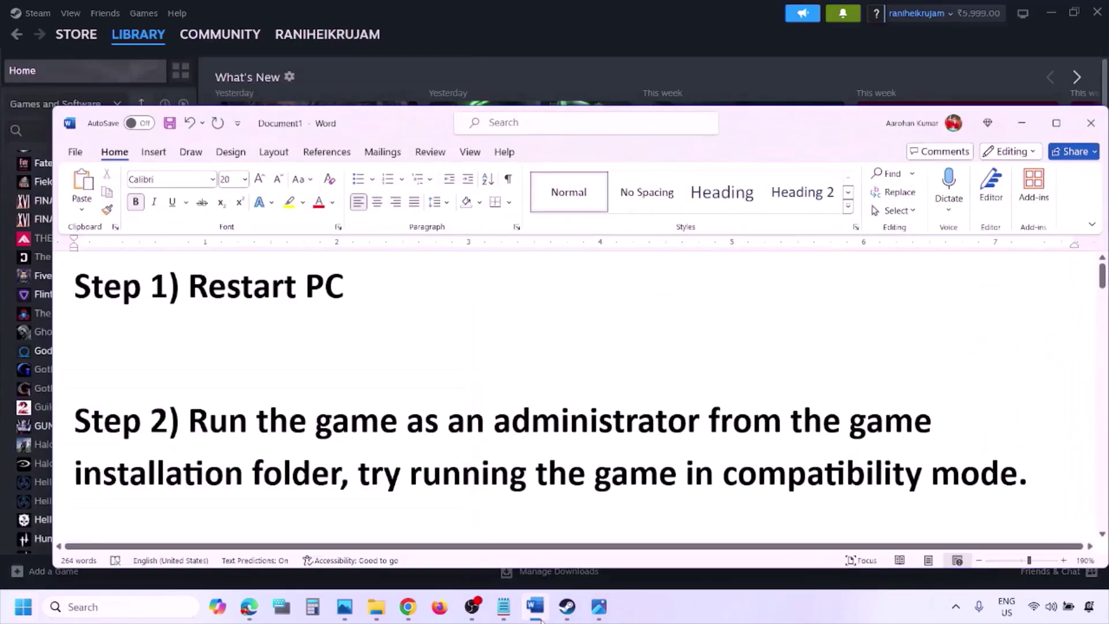
pyautogui.moveTo(192, 420); pyautogui.dragTo(310, 473)
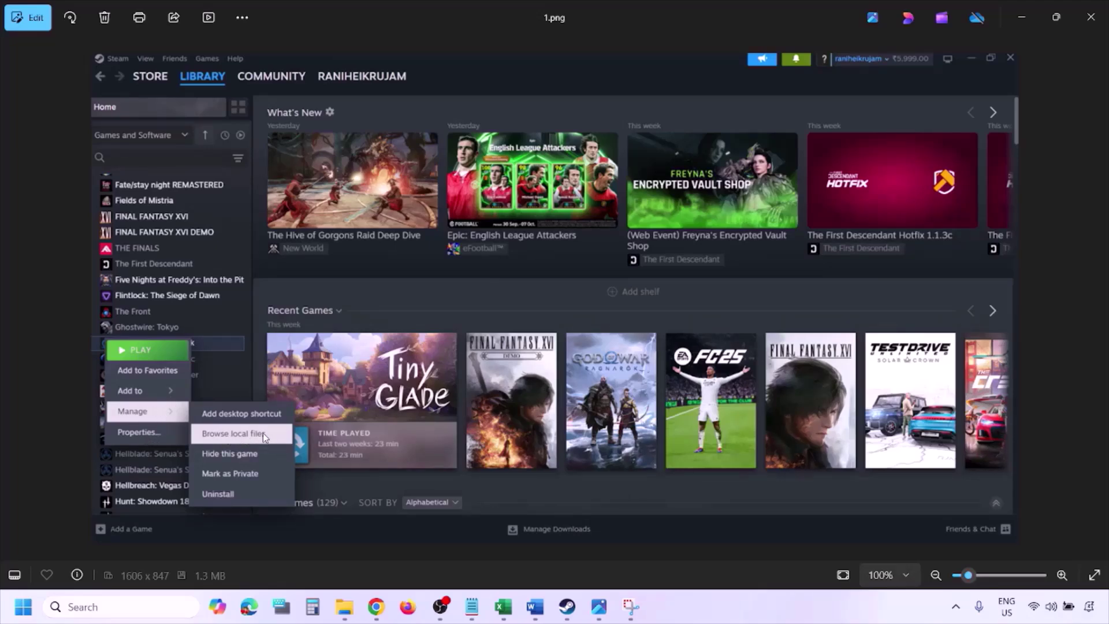
# Examine the Browse local files command in 1.png and the Properties command in 2.png up close.
pyautogui.scroll(2, 263, 432)
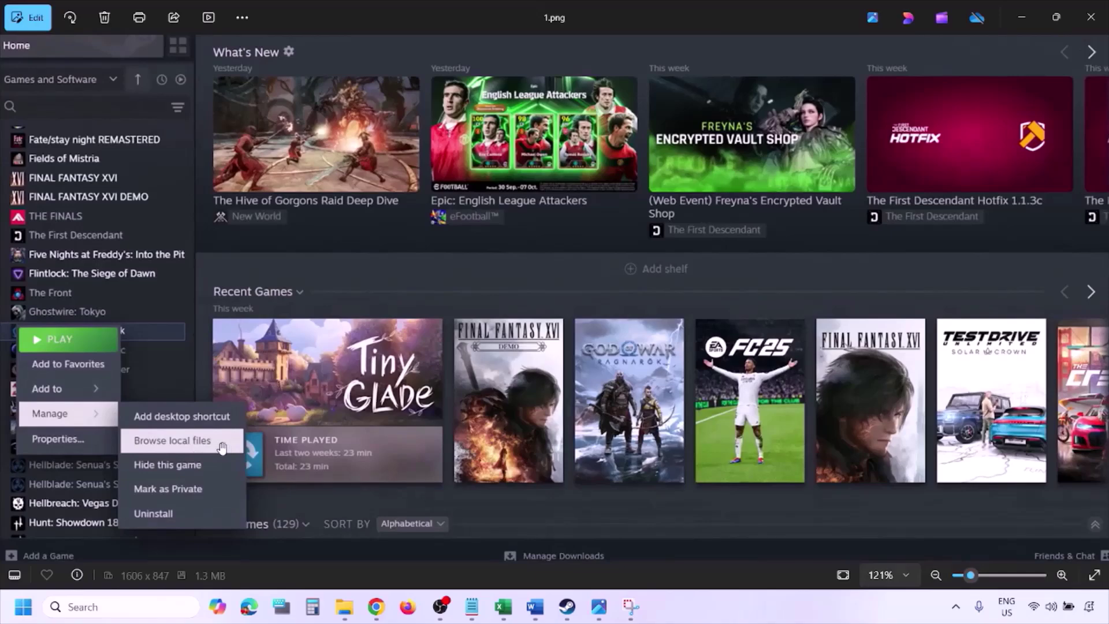
pyautogui.scroll(-2, 222, 446)
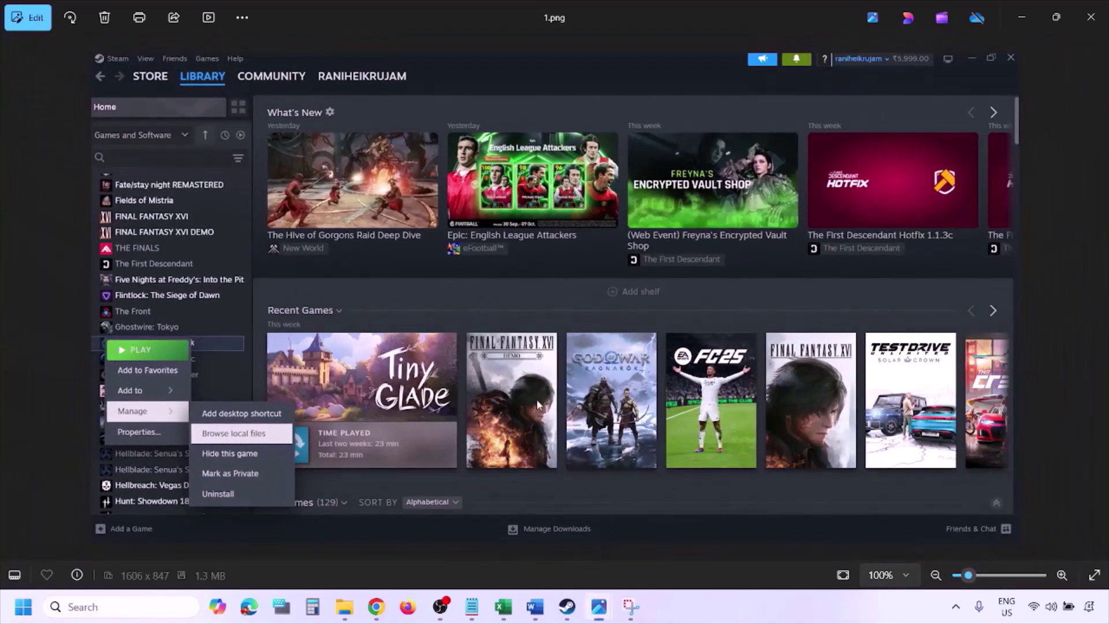
pyautogui.press('Right')
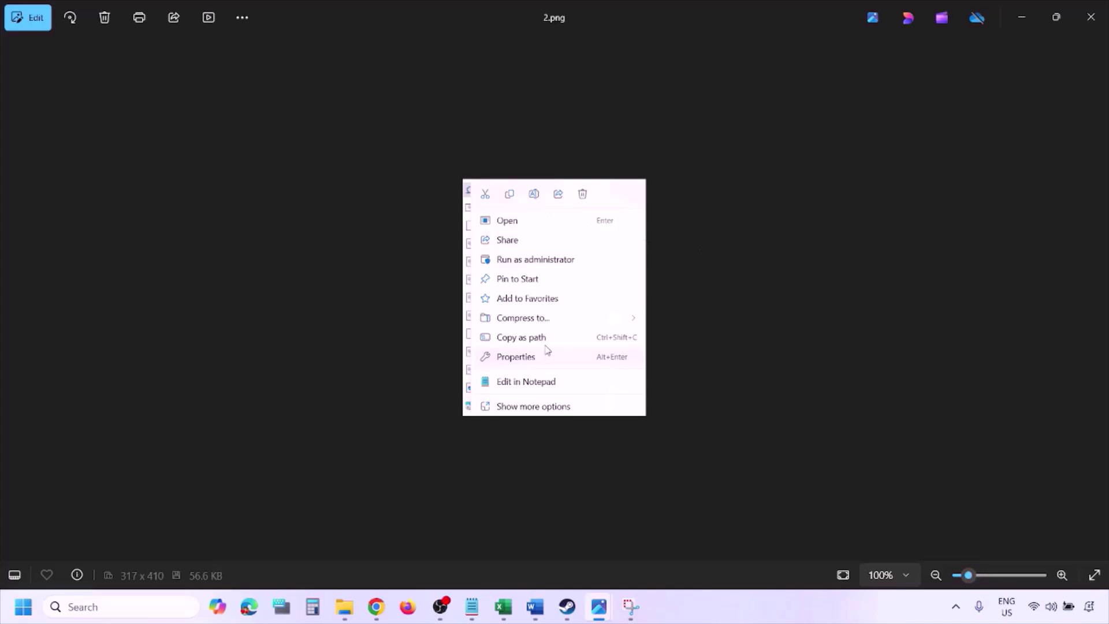
pyautogui.scroll(5, 550, 349)
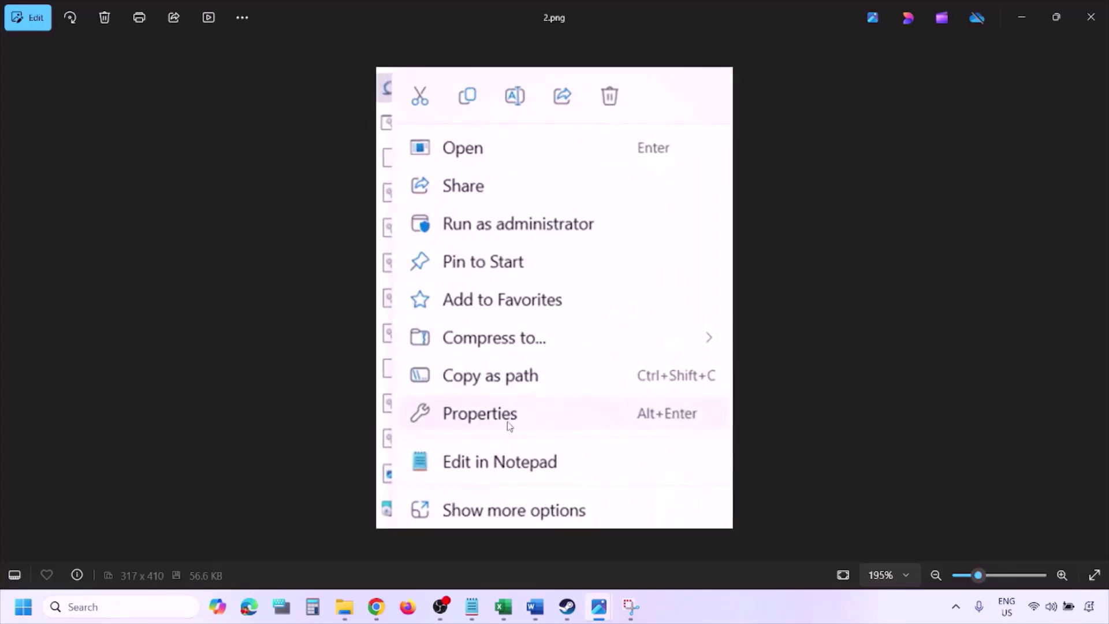
pyautogui.scroll(-5, 511, 426)
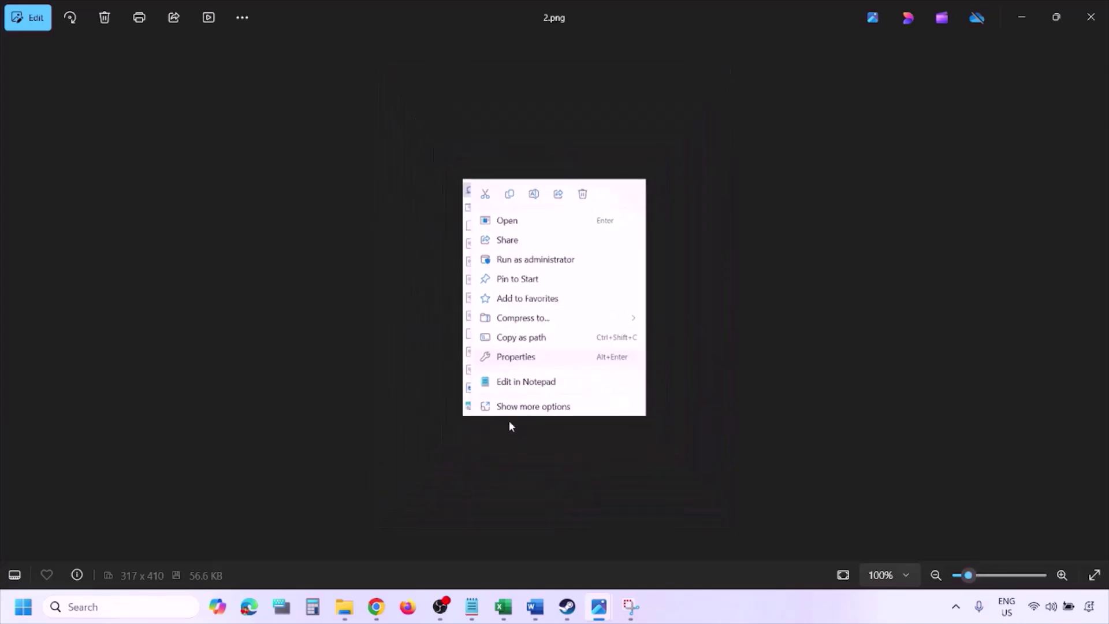
# Show 3.png and examine the Run this program as an administrator setting among the compatibility options.
pyautogui.press('Right')
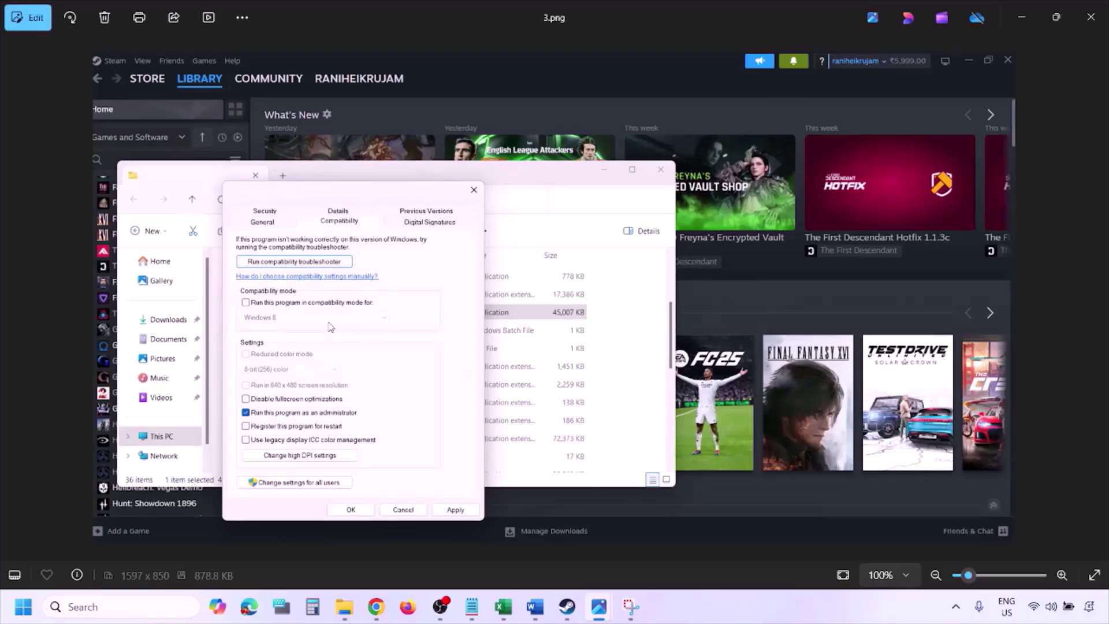
pyautogui.scroll(3, 331, 327)
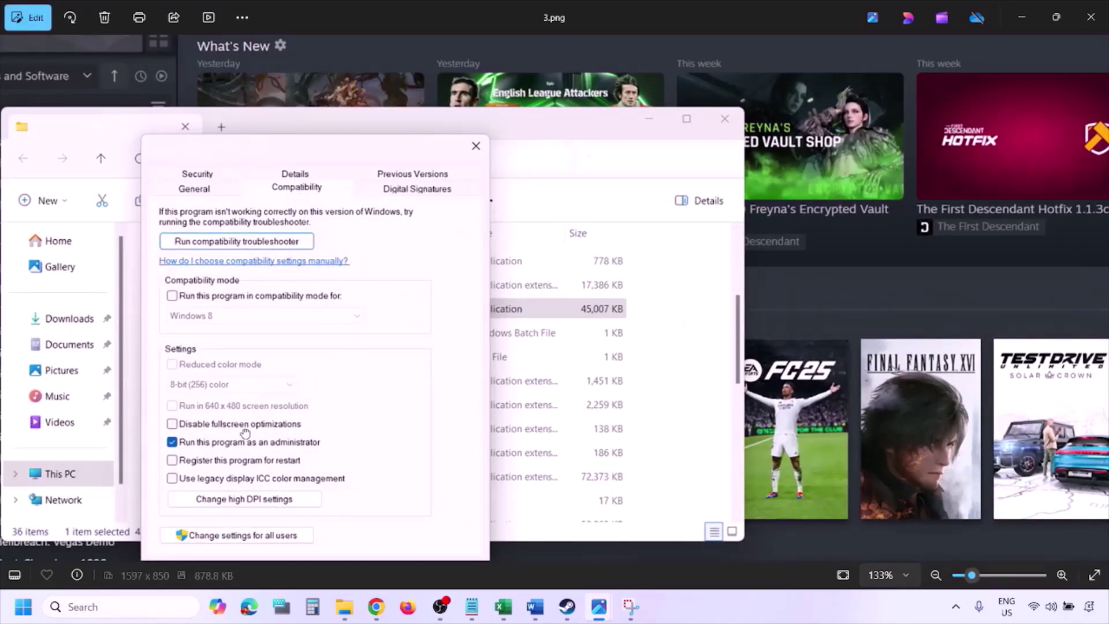
pyautogui.moveTo(246, 432); pyautogui.dragTo(245, 379)
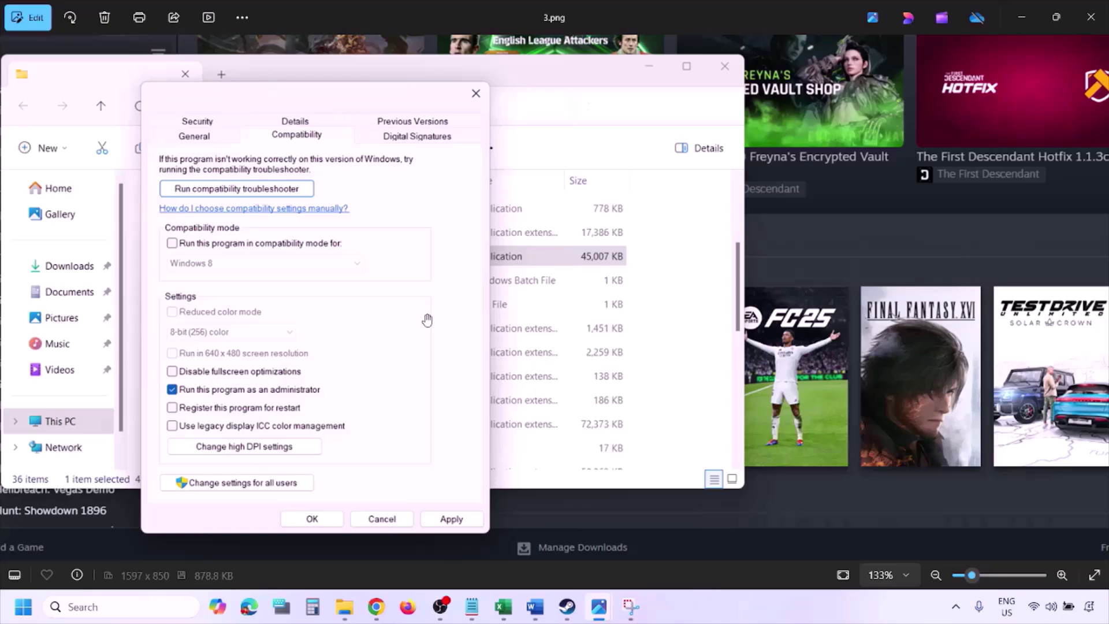
pyautogui.scroll(-2, 427, 320)
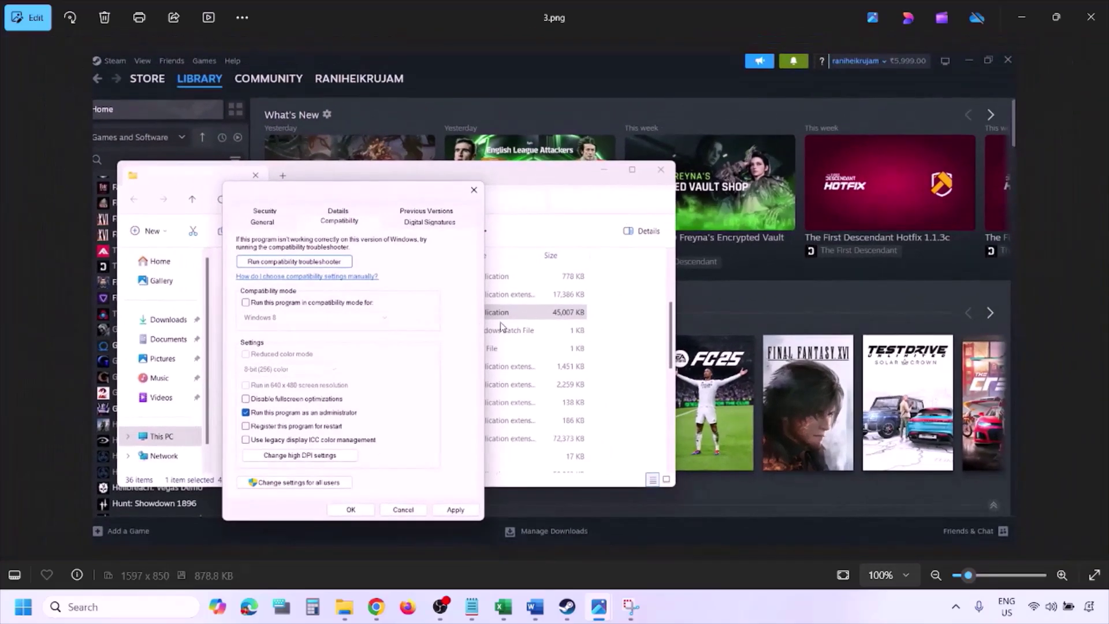
# Show 4.png and examine the enabled compatibility mode setting for Windows 8 and the dialog's confirmation options.
pyautogui.press('Right')
pyautogui.scroll(3, 462, 328)
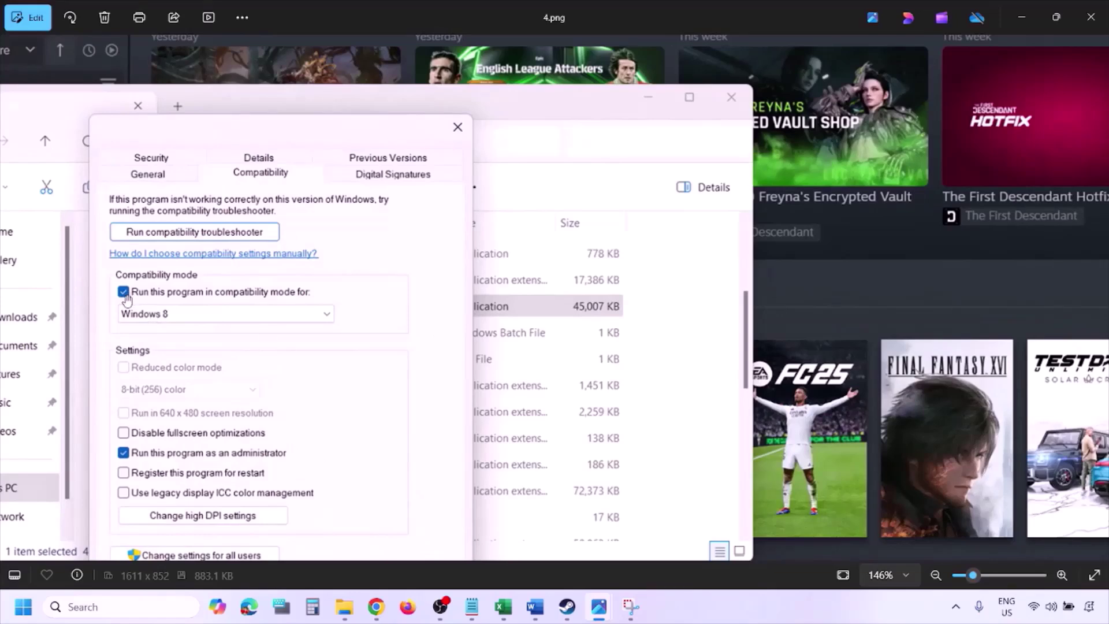
pyautogui.moveTo(143, 305); pyautogui.dragTo(152, 265)
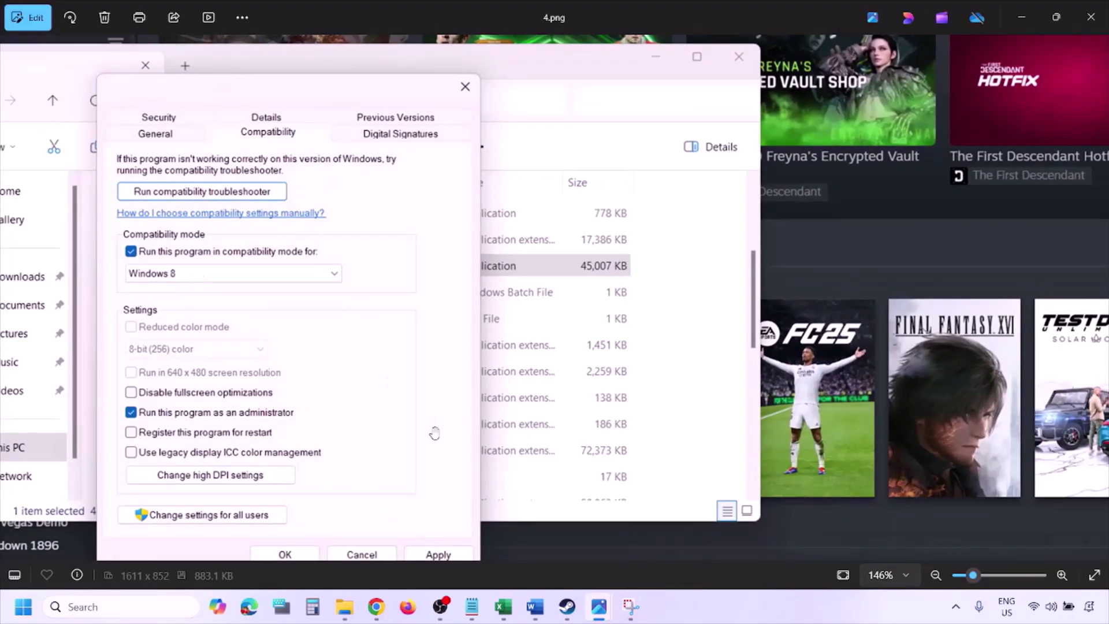
pyautogui.moveTo(426, 431); pyautogui.dragTo(432, 397)
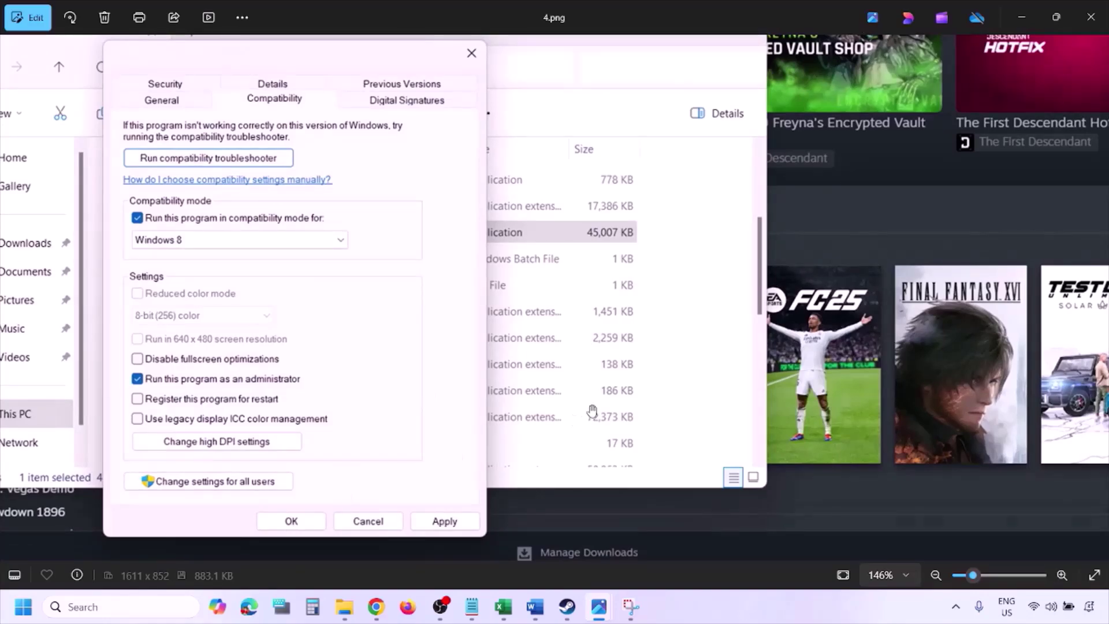
pyautogui.scroll(-3, 599, 408)
# Show 5.png and examine the list of Windows versions available for compatibility mode.
pyautogui.press('Right')
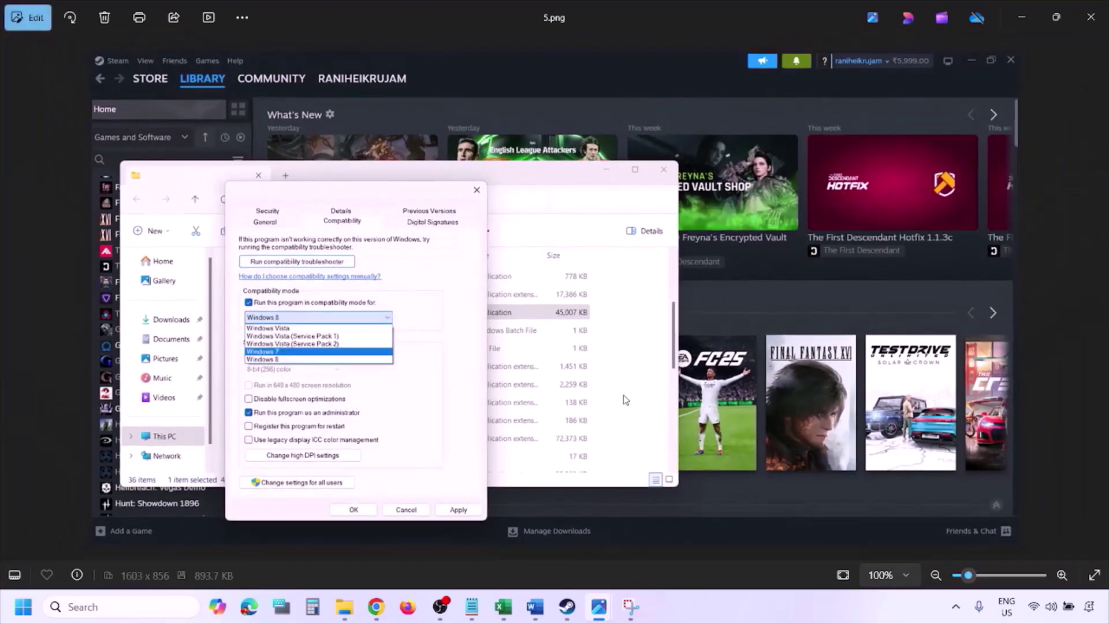
pyautogui.scroll(3, 361, 346)
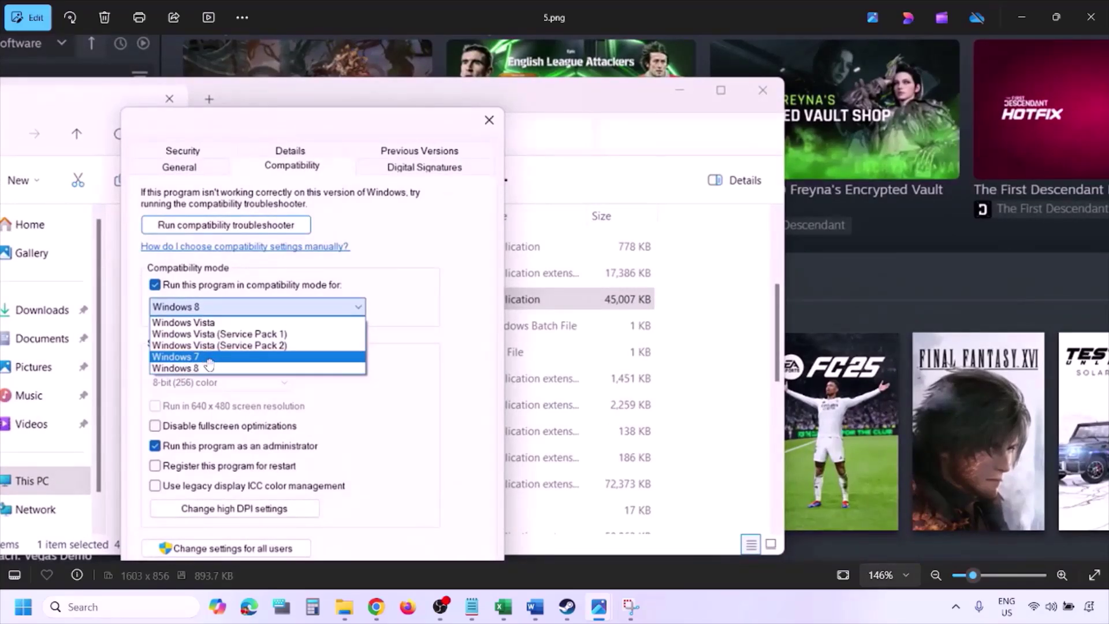
pyautogui.scroll(-3, 209, 365)
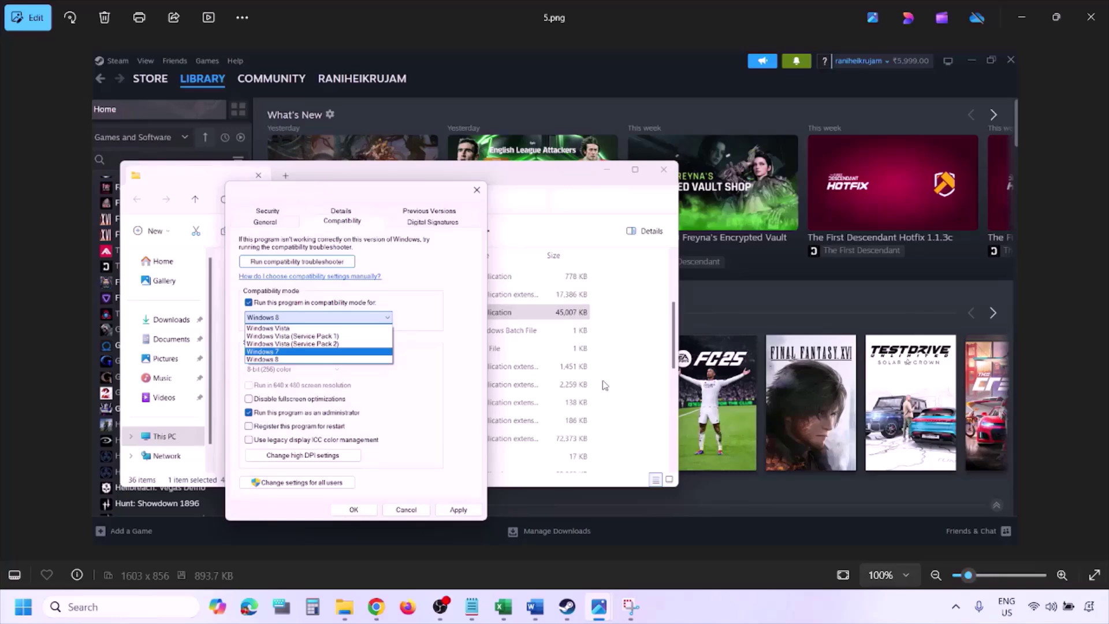
# Show 6.png and examine the Windows 7 compatibility mode, Disable fullscreen optimizations and administrator settings up close.
pyautogui.press('Right')
pyautogui.scroll(3, 363, 341)
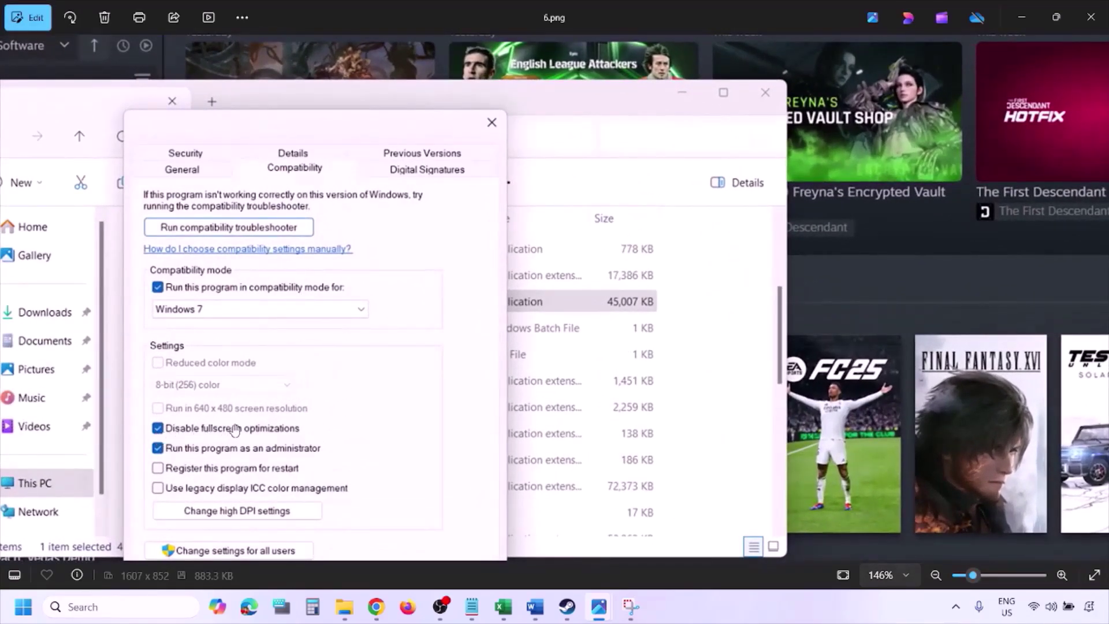
pyautogui.moveTo(315, 414); pyautogui.dragTo(363, 335)
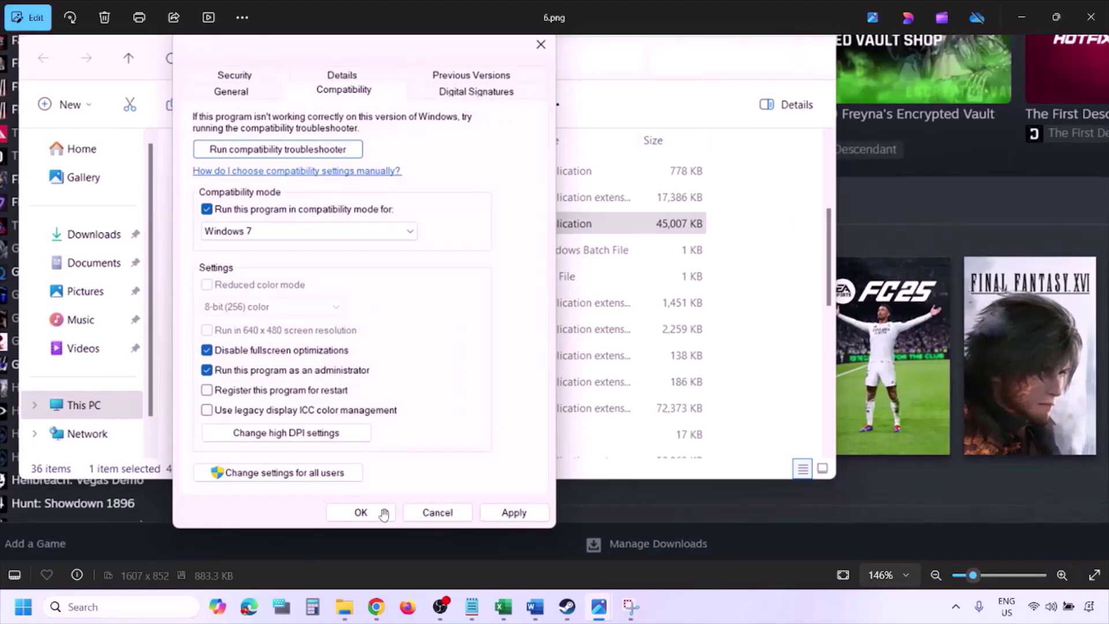
pyautogui.scroll(-3, 384, 514)
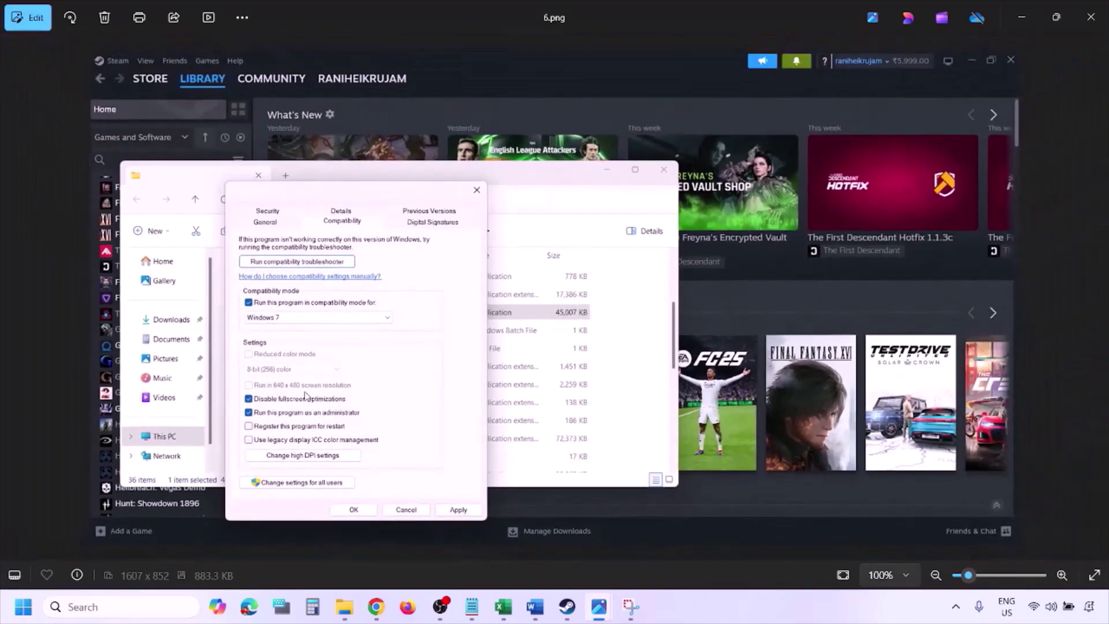
pyautogui.scroll(4, 307, 396)
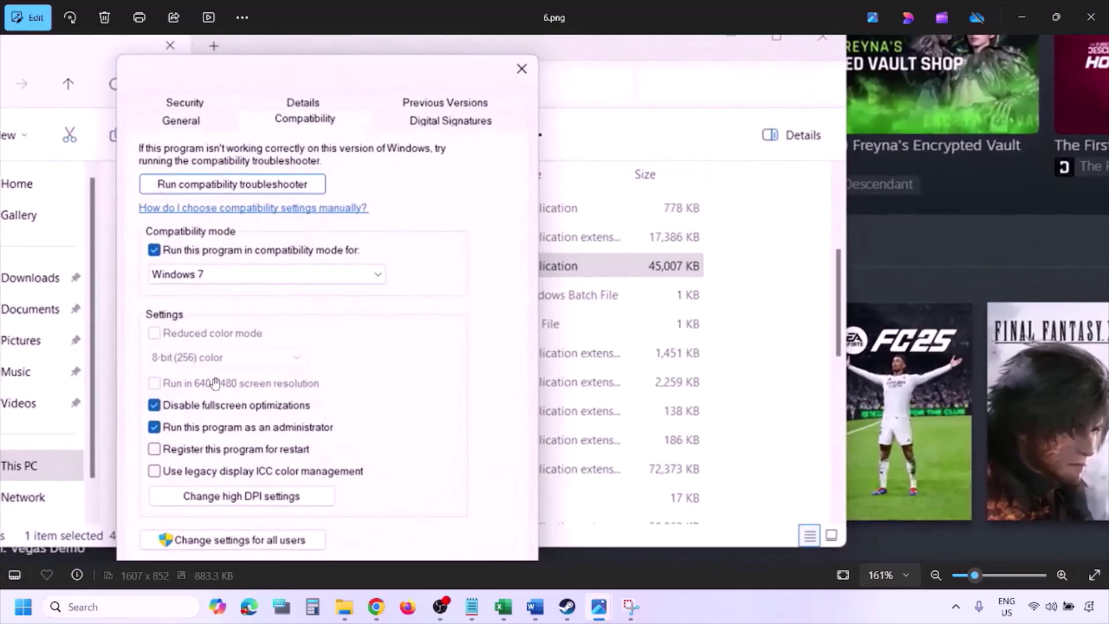
pyautogui.moveTo(215, 383); pyautogui.dragTo(265, 373)
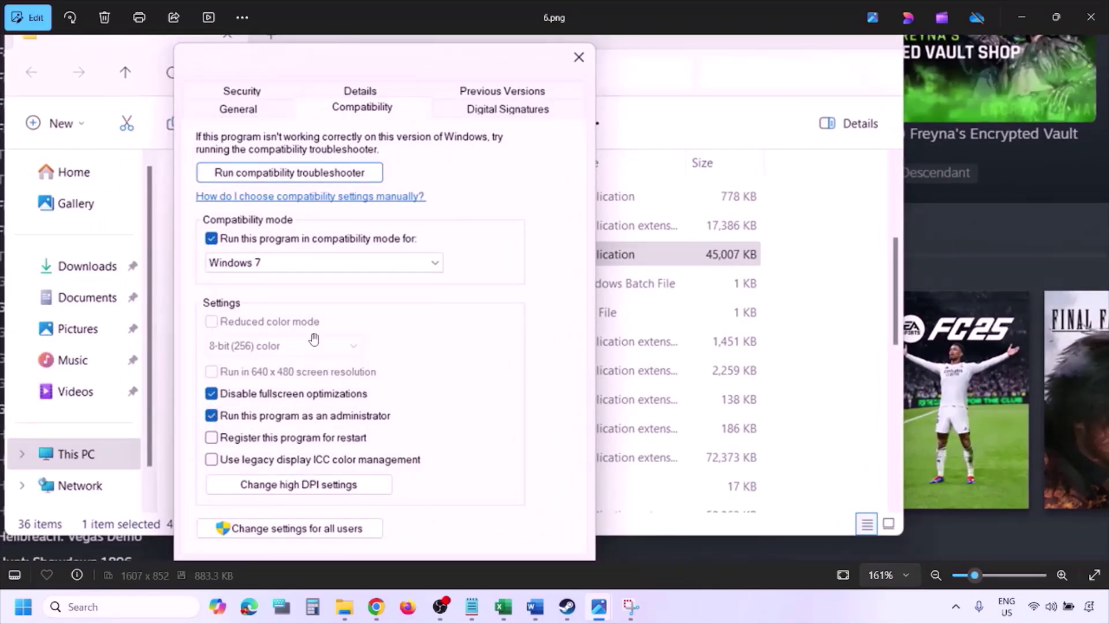
pyautogui.scroll(-3, 314, 339)
# Show 7.png and examine the compatibility settings with all the options unchecked.
pyautogui.press('Right')
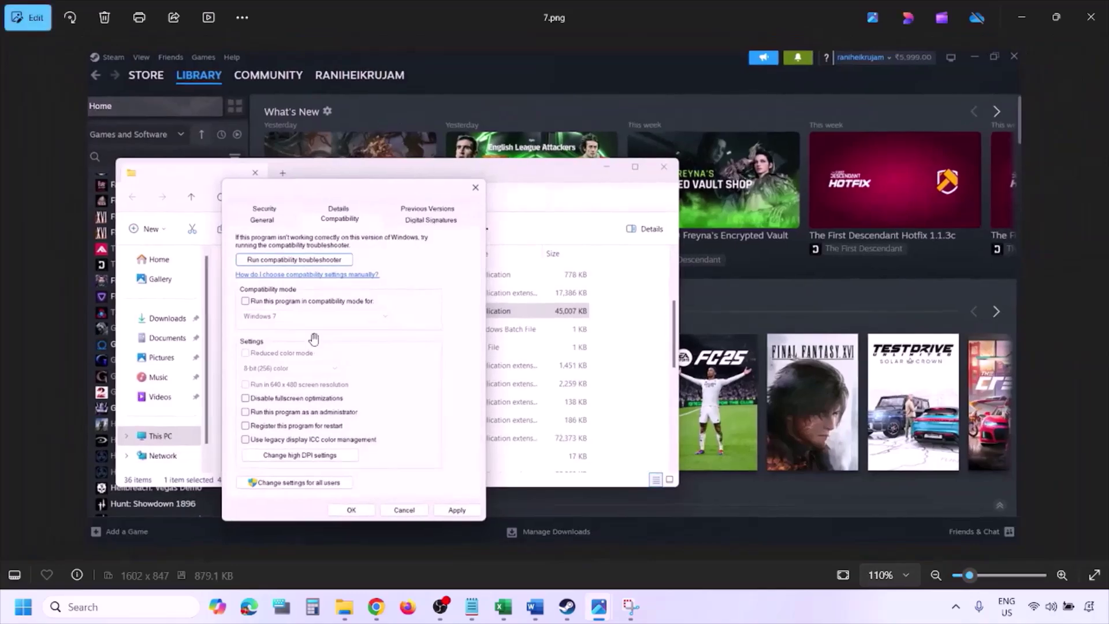
pyautogui.scroll(5, 314, 339)
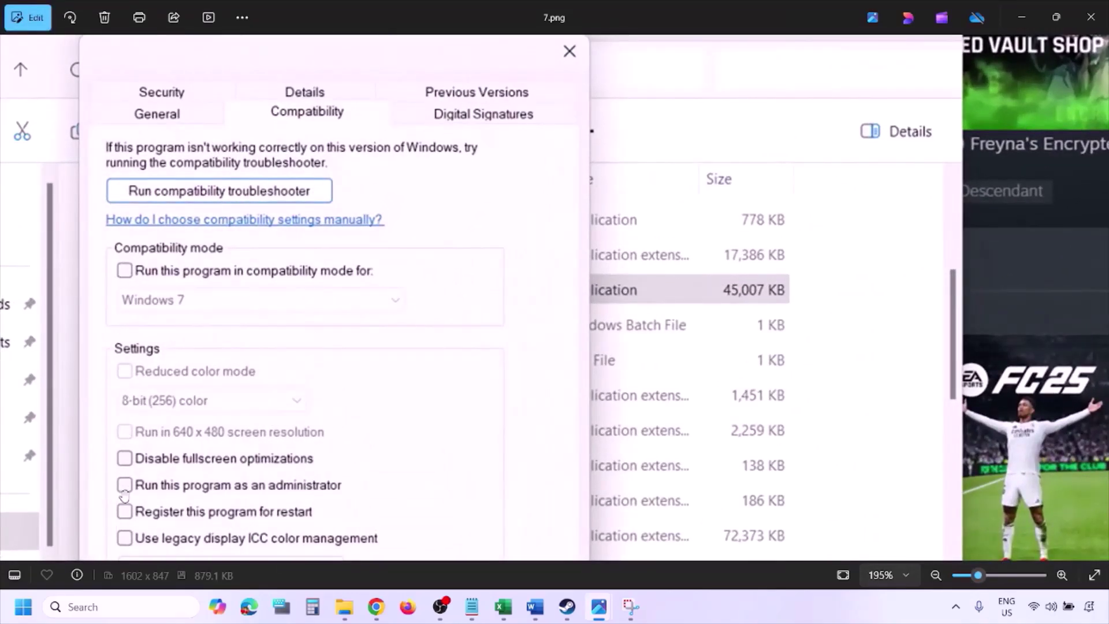
pyautogui.scroll(-3, 178, 374)
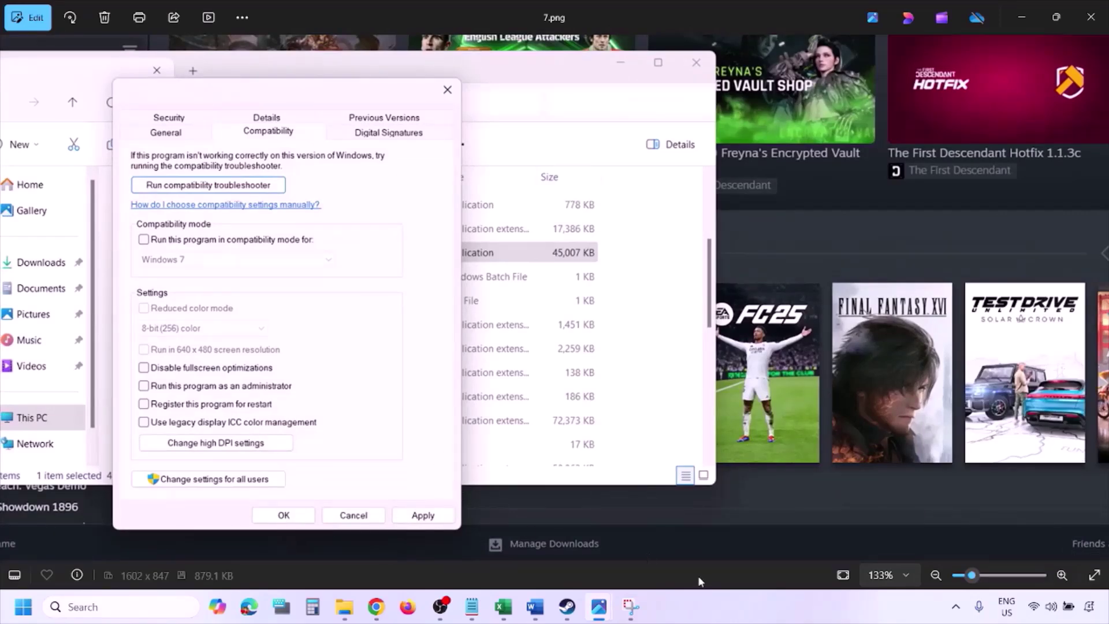
# Go to Step 3 on verifying the game files, then show 0.png with the game's Properties option and the picture after it.
pyautogui.click(691, 614)
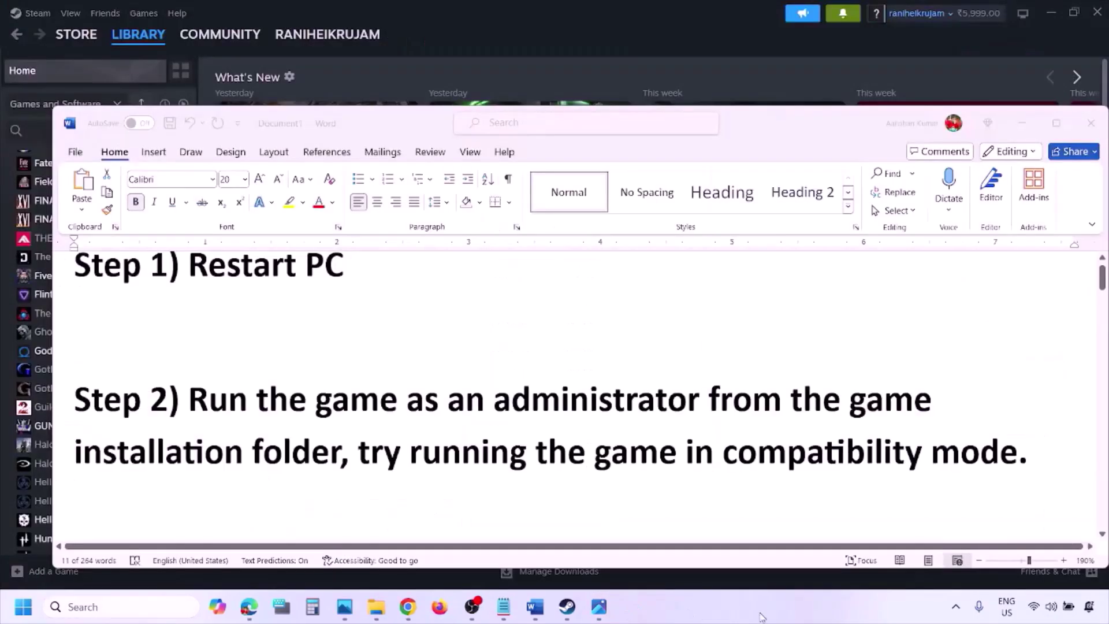
pyautogui.scroll(-3, 604, 429)
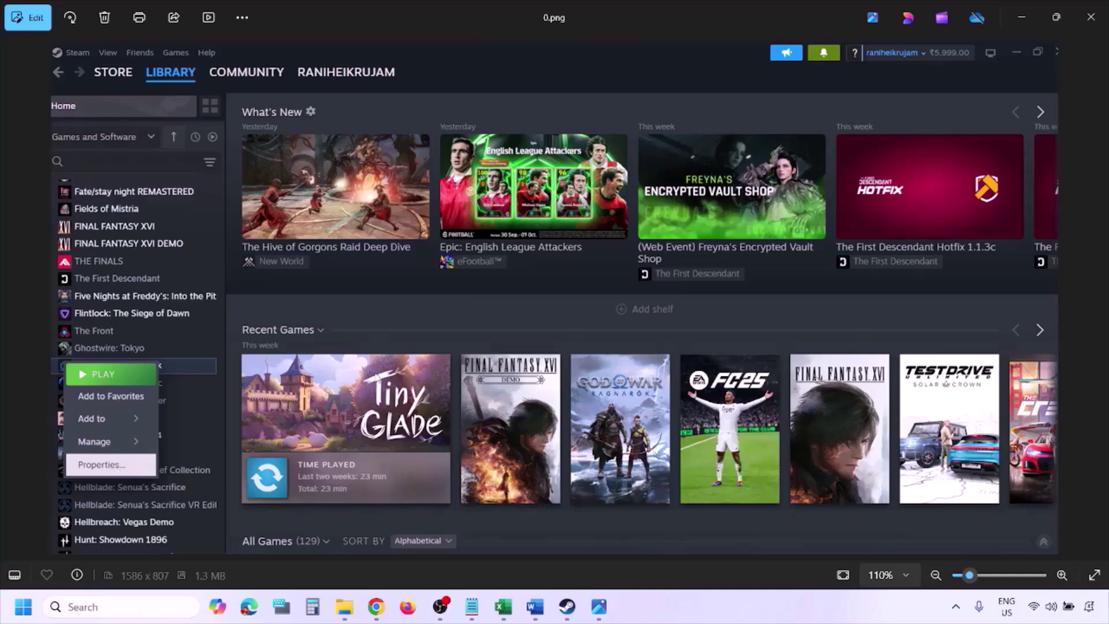
pyautogui.hotkey('ctrl', '-')
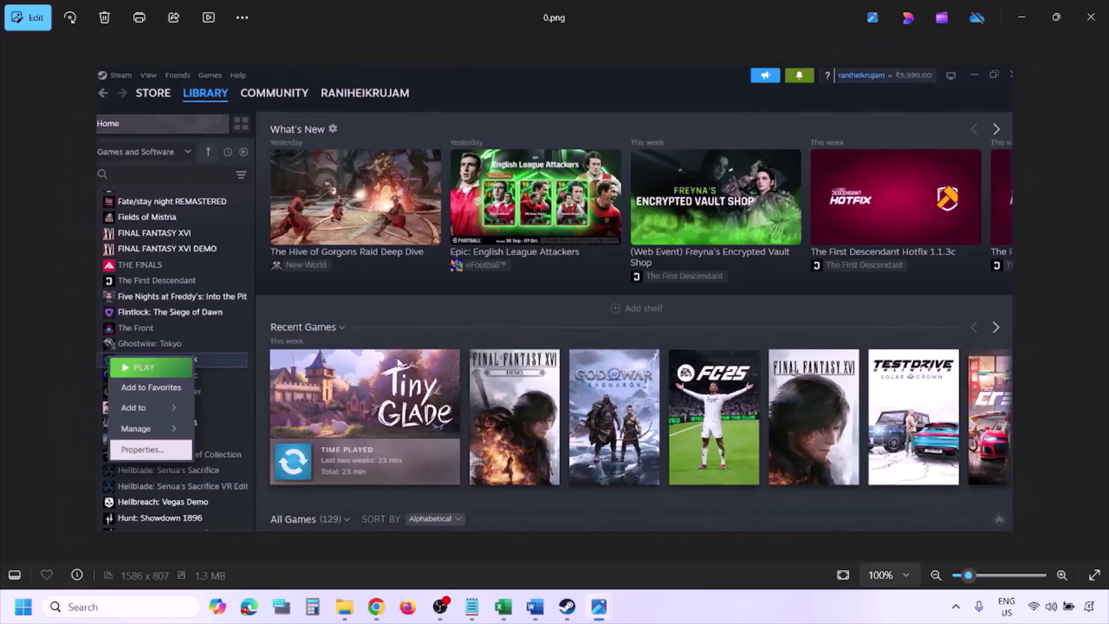
pyautogui.press('Right')
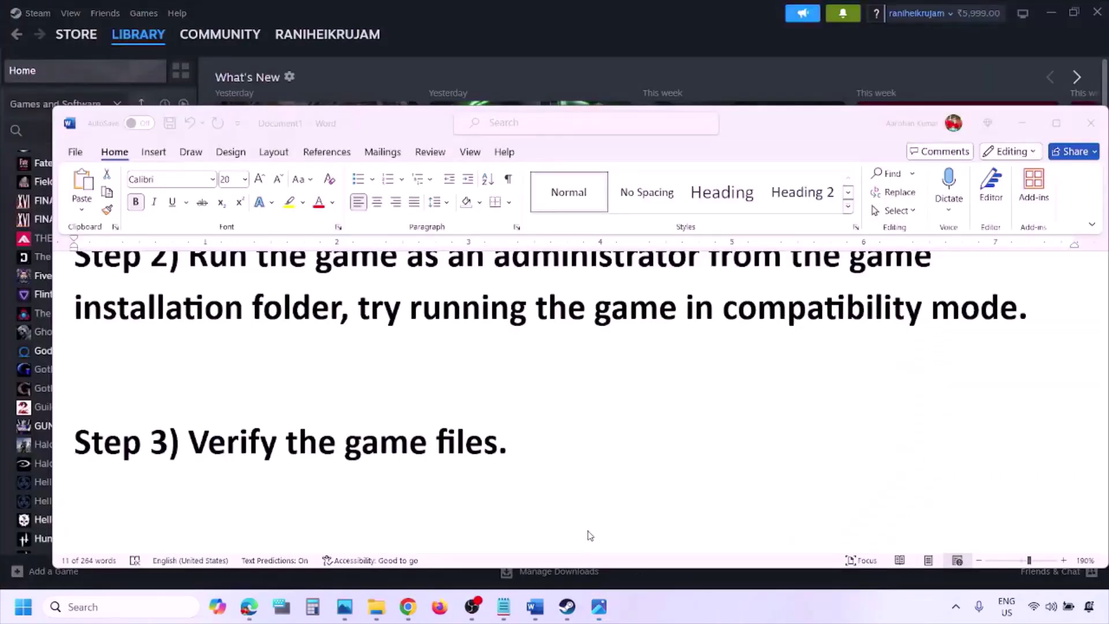
# Move on to Step 4 in the document and highlight the words "Windows Security".
pyautogui.scroll(-3, 590, 535)
pyautogui.scroll(-1, 589, 536)
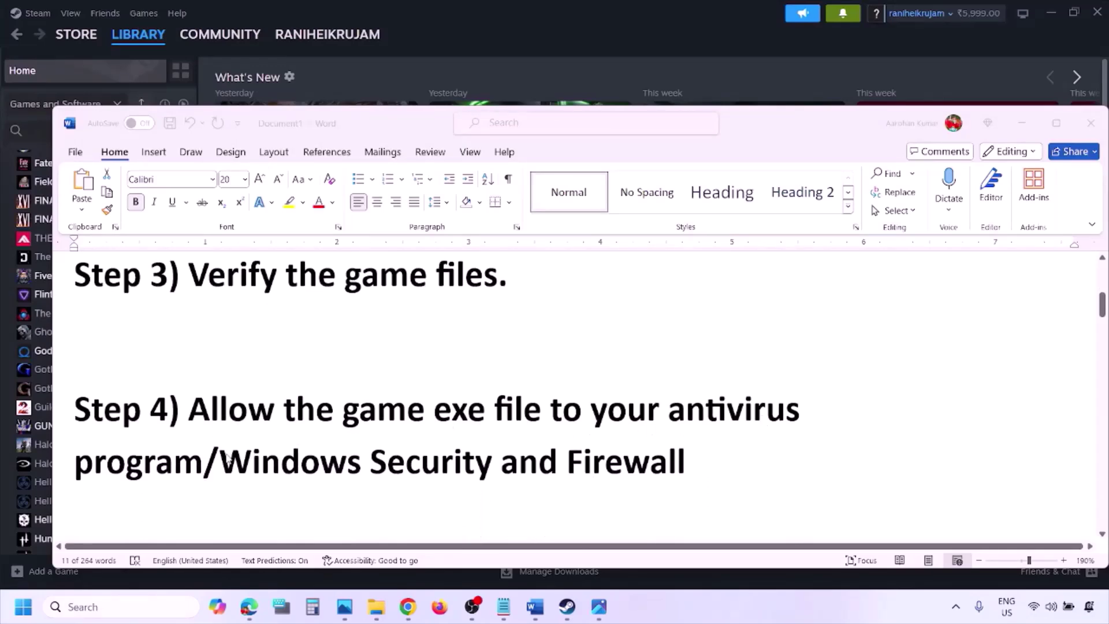
pyautogui.click(203, 460)
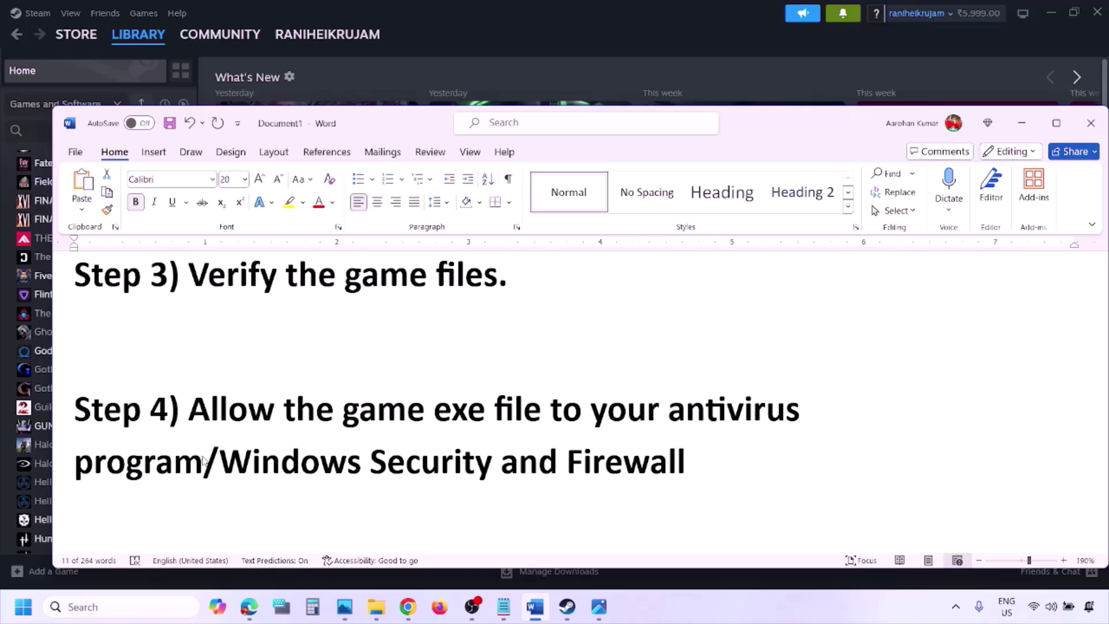
pyautogui.moveTo(224, 464); pyautogui.dragTo(500, 462)
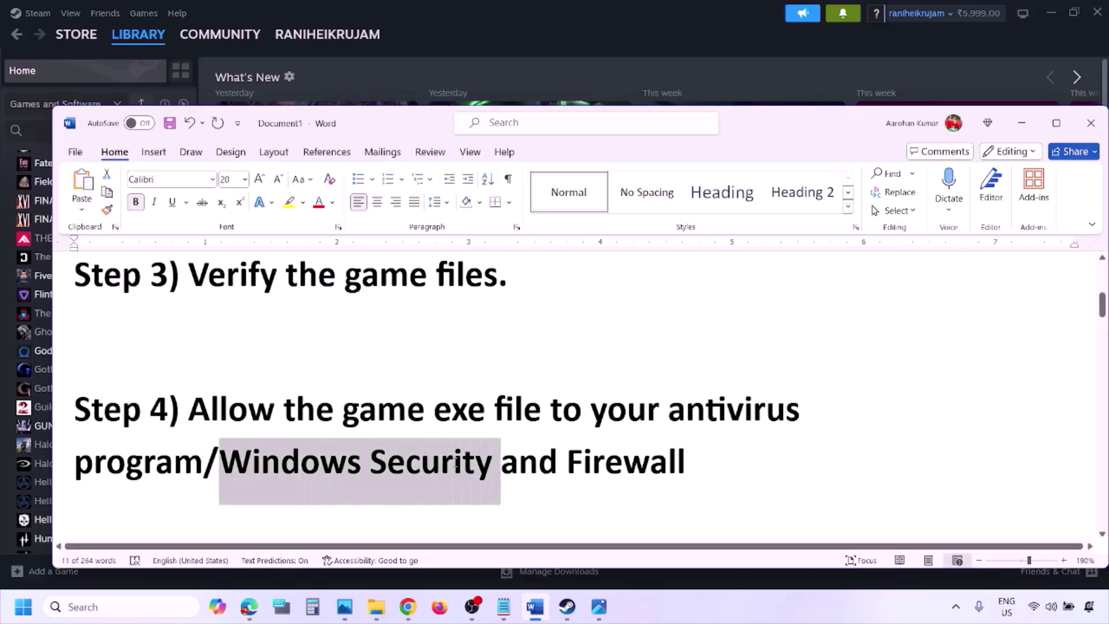
pyautogui.click(737, 618)
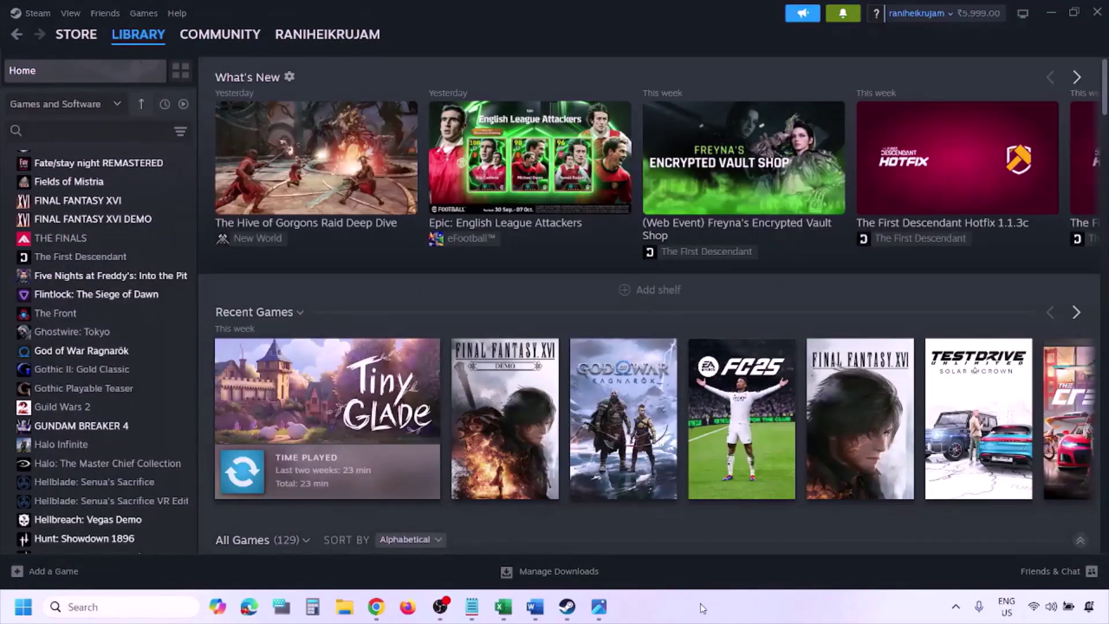
# Open Virus & threat protection from the Windows Security page of the Privacy & security settings.
pyautogui.press('super+i')
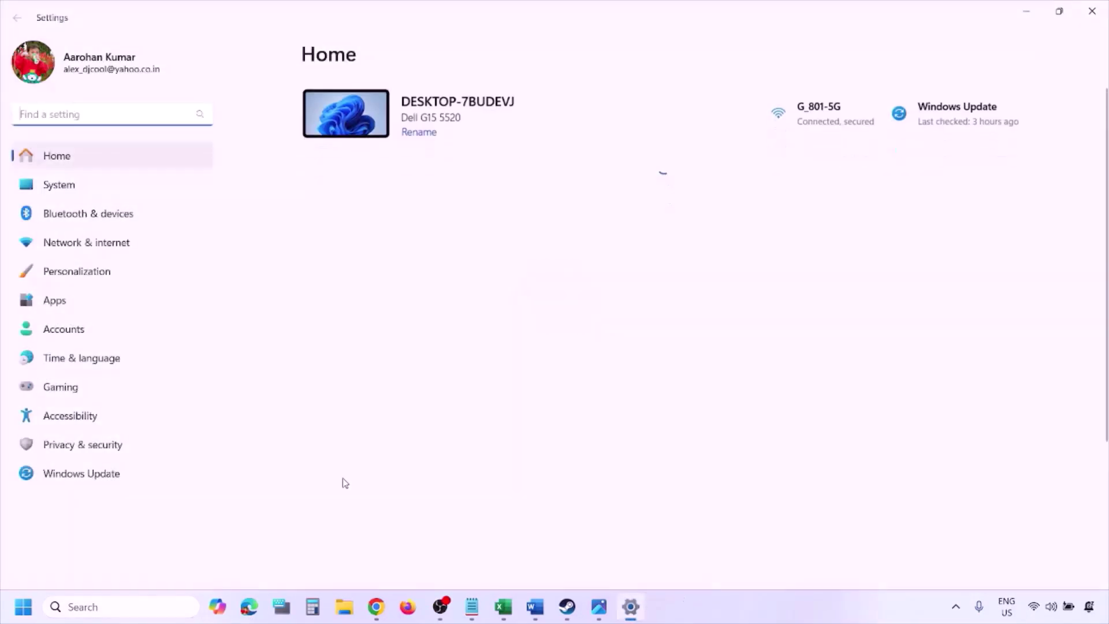
pyautogui.click(115, 453)
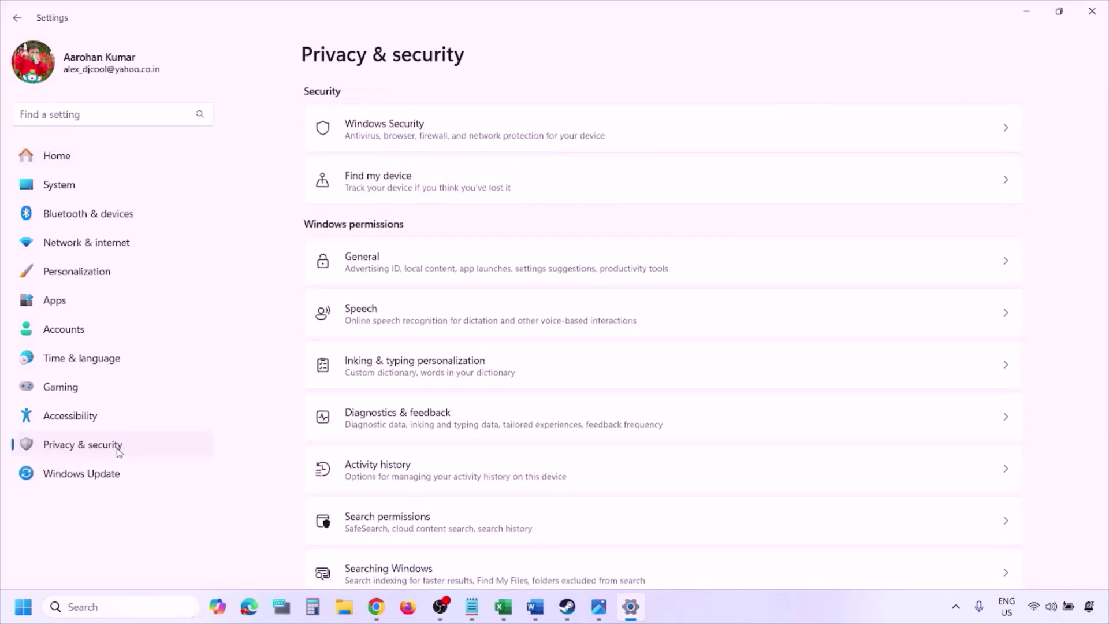
pyautogui.click(400, 137)
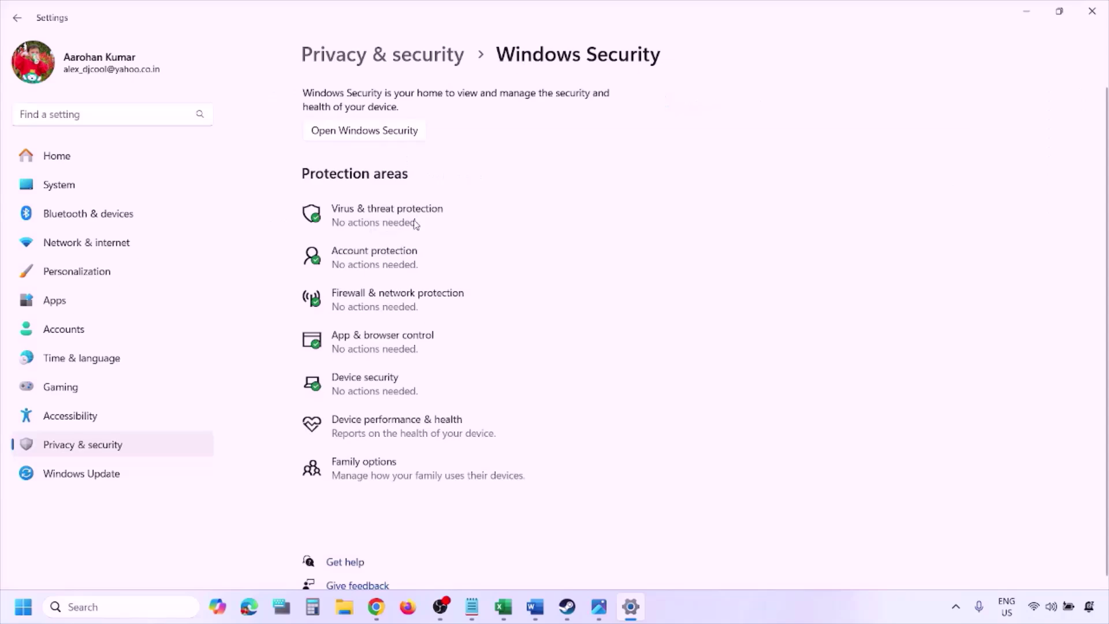
pyautogui.click(405, 221)
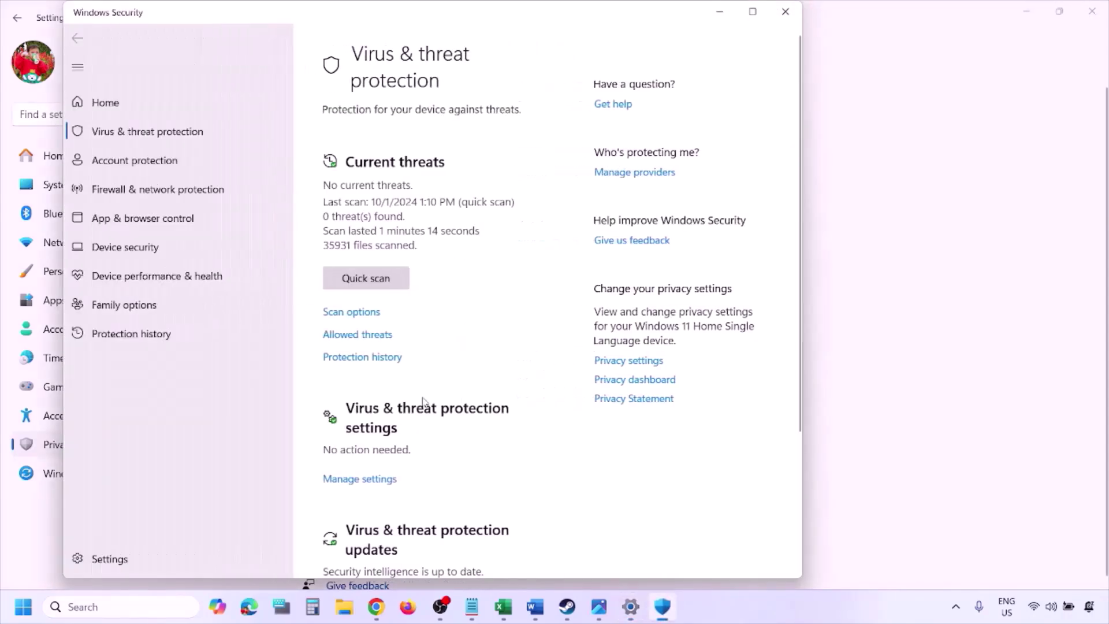
# Open Ransomware protection and show the list of apps allowed through Controlled folder access.
pyautogui.scroll(-3, 422, 400)
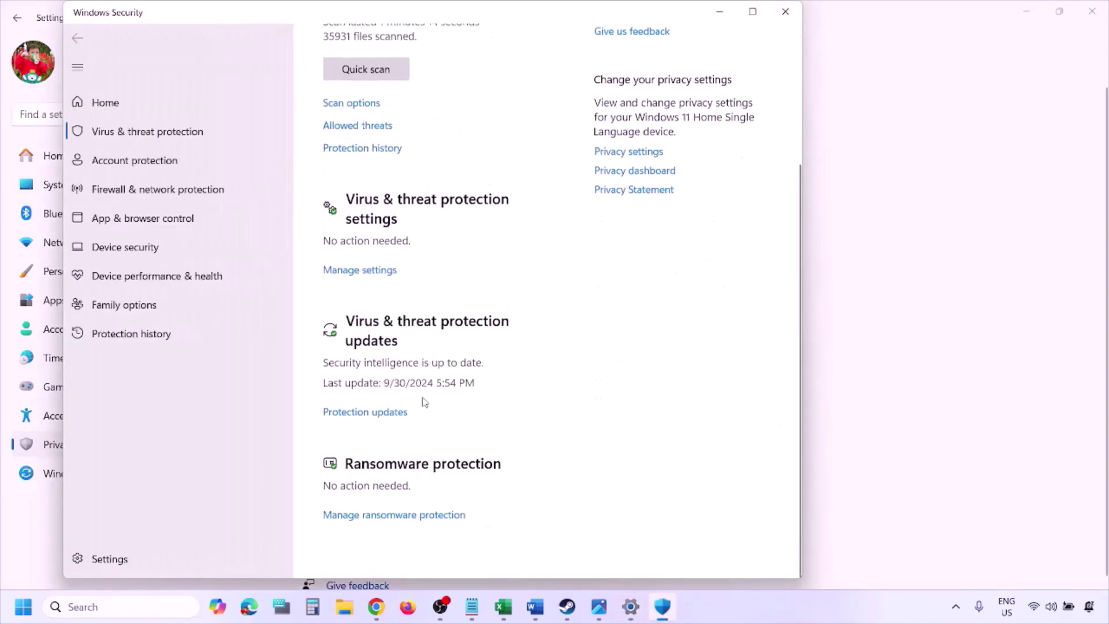
pyautogui.click(407, 524)
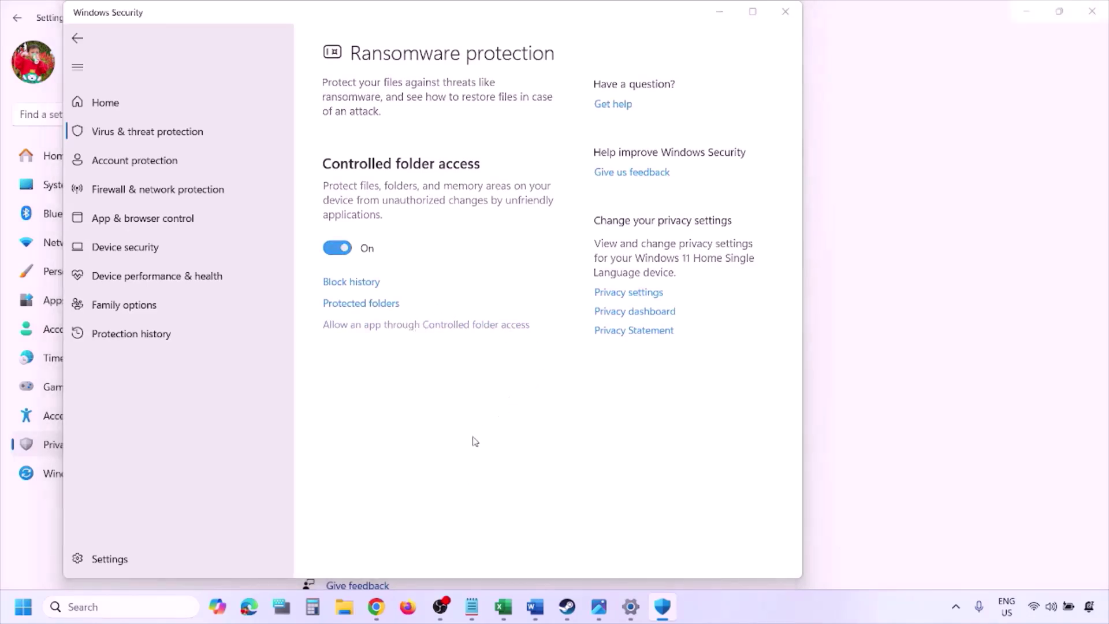
pyautogui.scroll(-3, 440, 227)
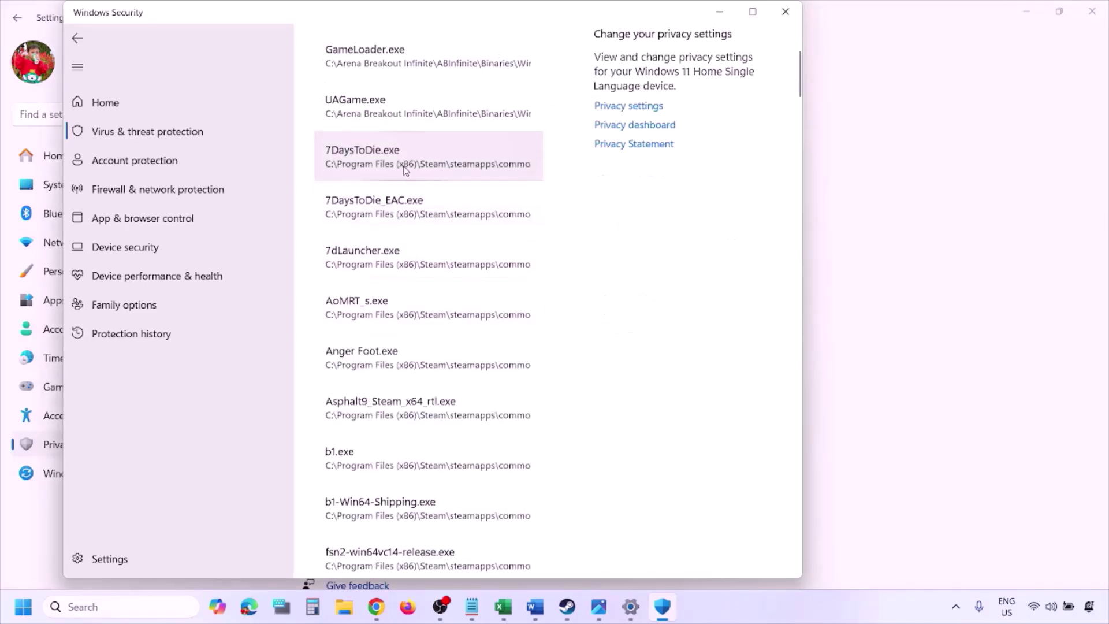
# Try adding an allowed app by browsing to C:\Program Files (x86)\Steam\steamapps, and cancel the file selection.
pyautogui.scroll(5, 346, 168)
pyautogui.click(409, 194)
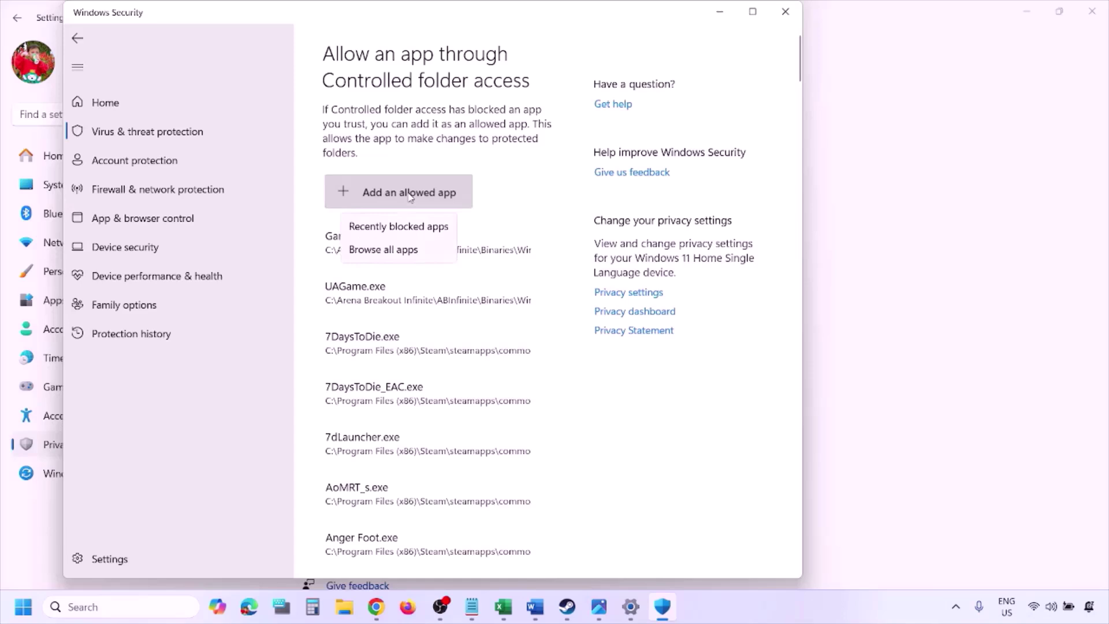
pyautogui.click(415, 250)
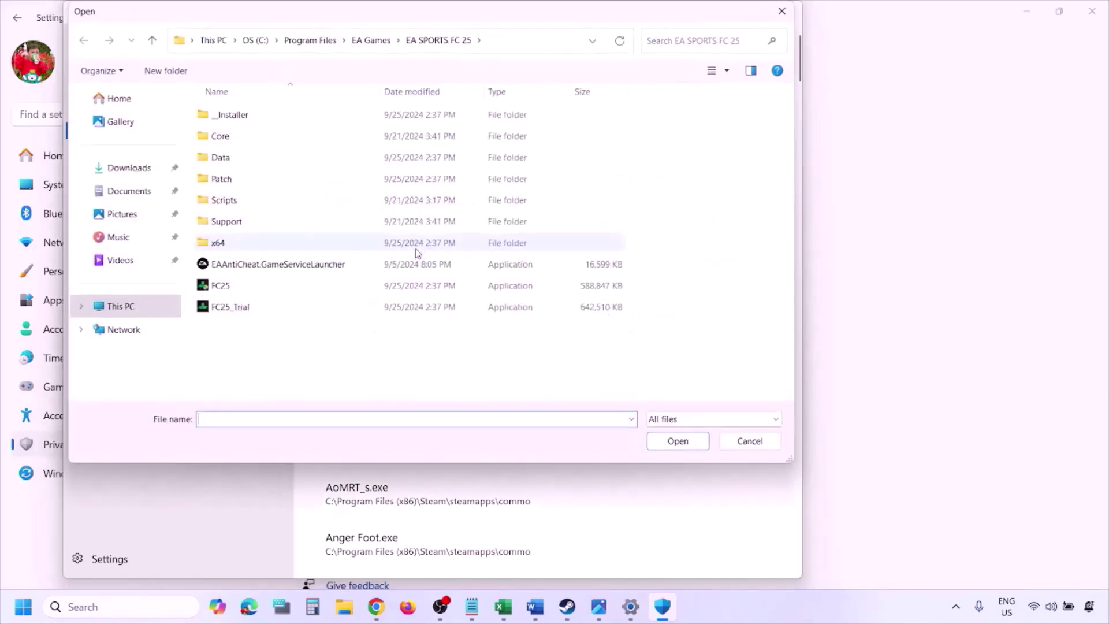
pyautogui.click(126, 306)
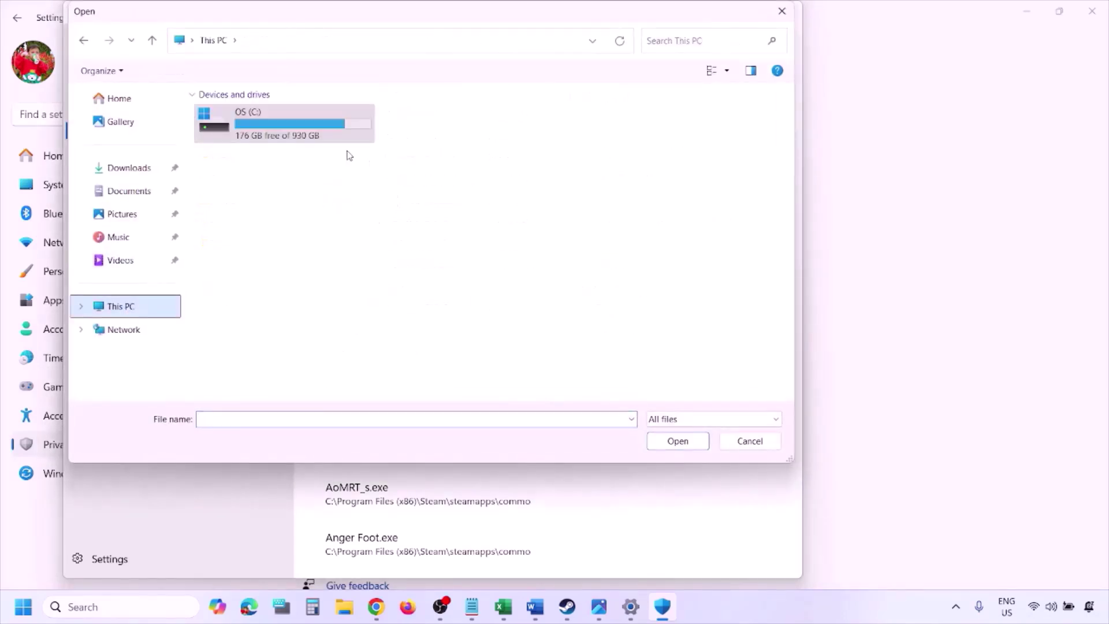
pyautogui.doubleClick(290, 132)
pyautogui.scroll(-3, 291, 132)
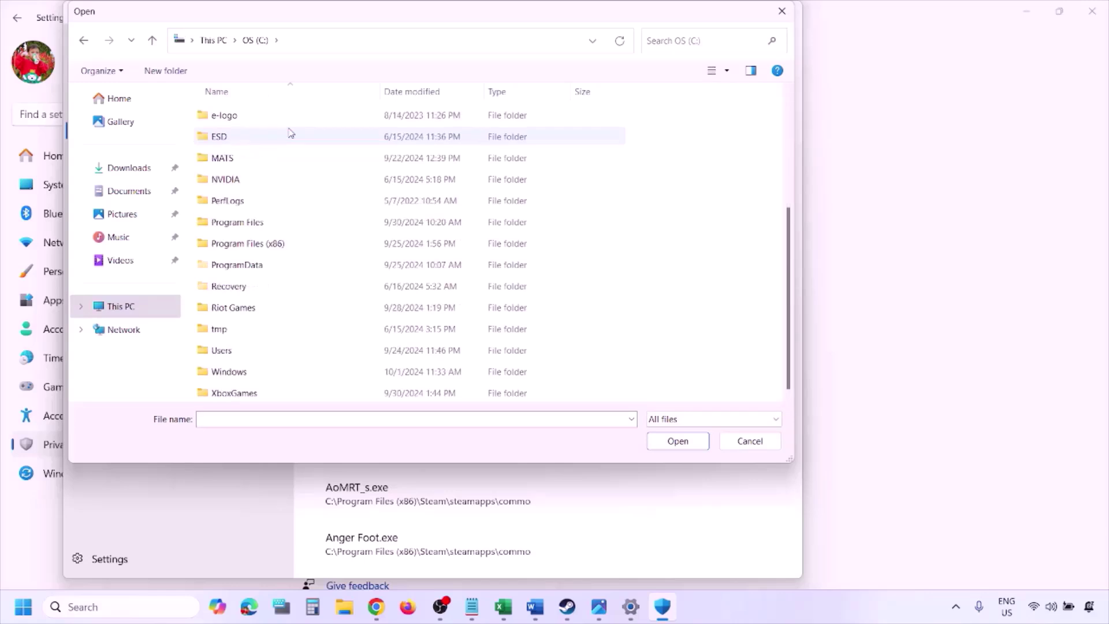
pyautogui.doubleClick(279, 243)
pyautogui.scroll(-8, 278, 242)
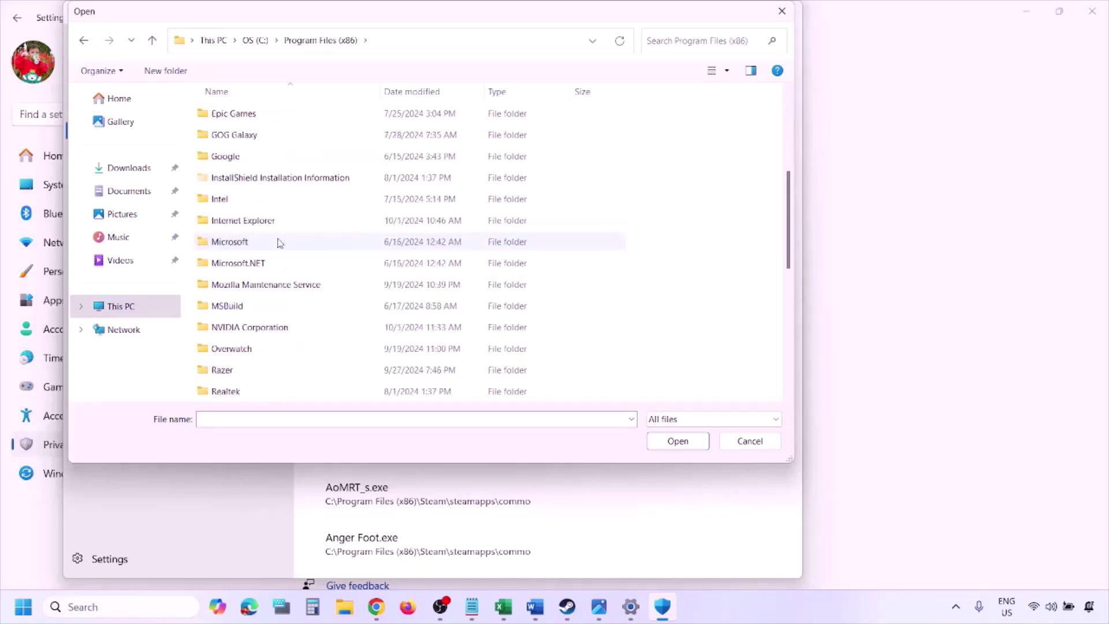
pyautogui.doubleClick(248, 200)
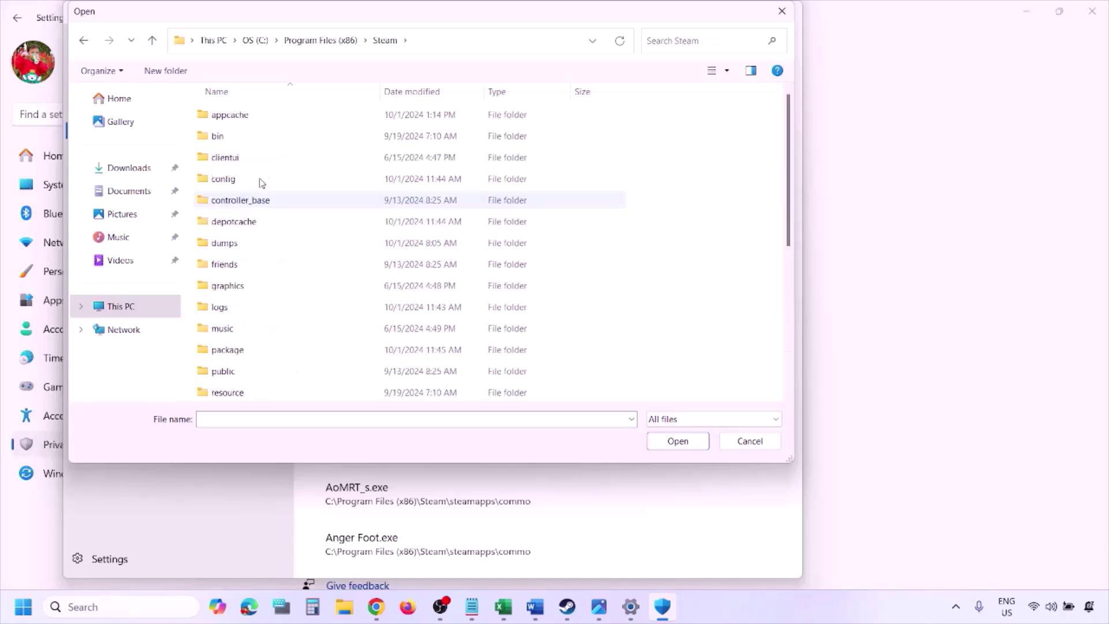
pyautogui.scroll(-4, 258, 257)
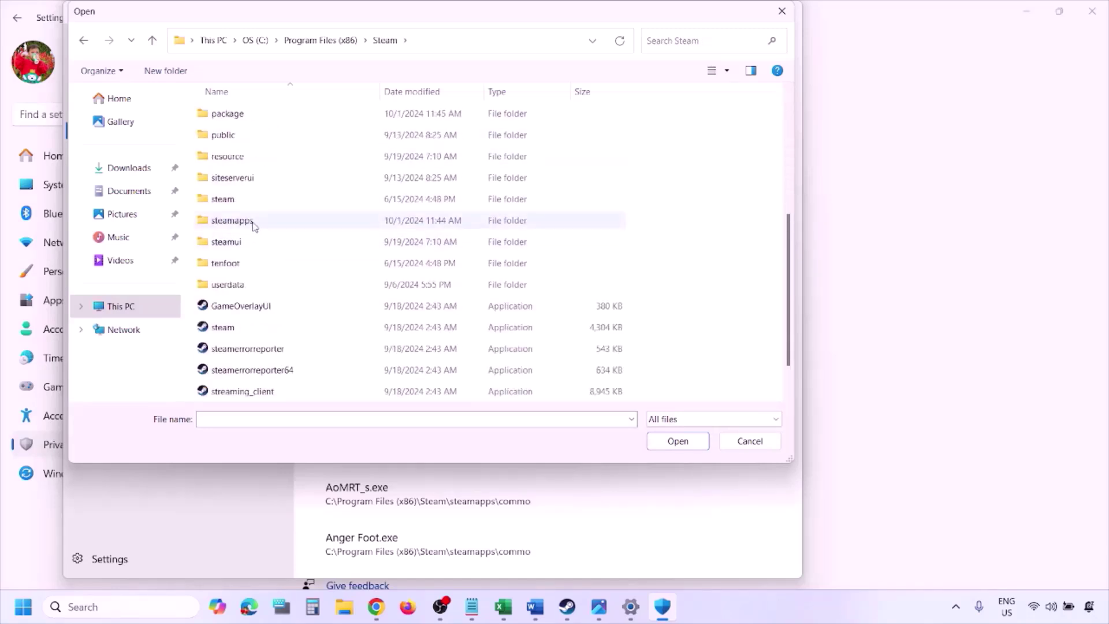
pyautogui.doubleClick(255, 225)
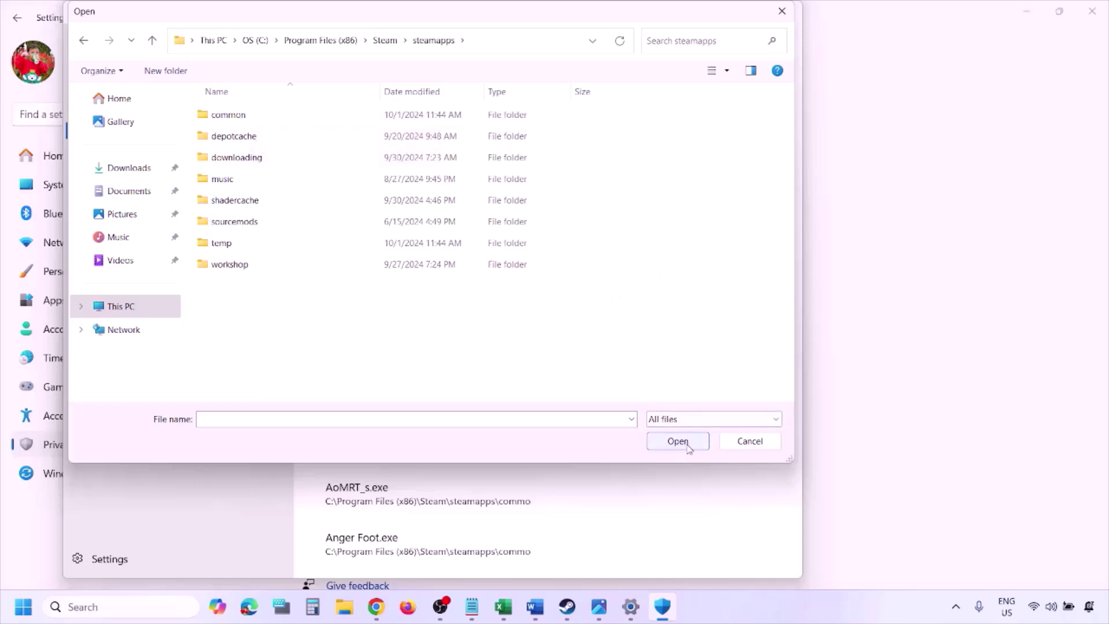
pyautogui.click(746, 443)
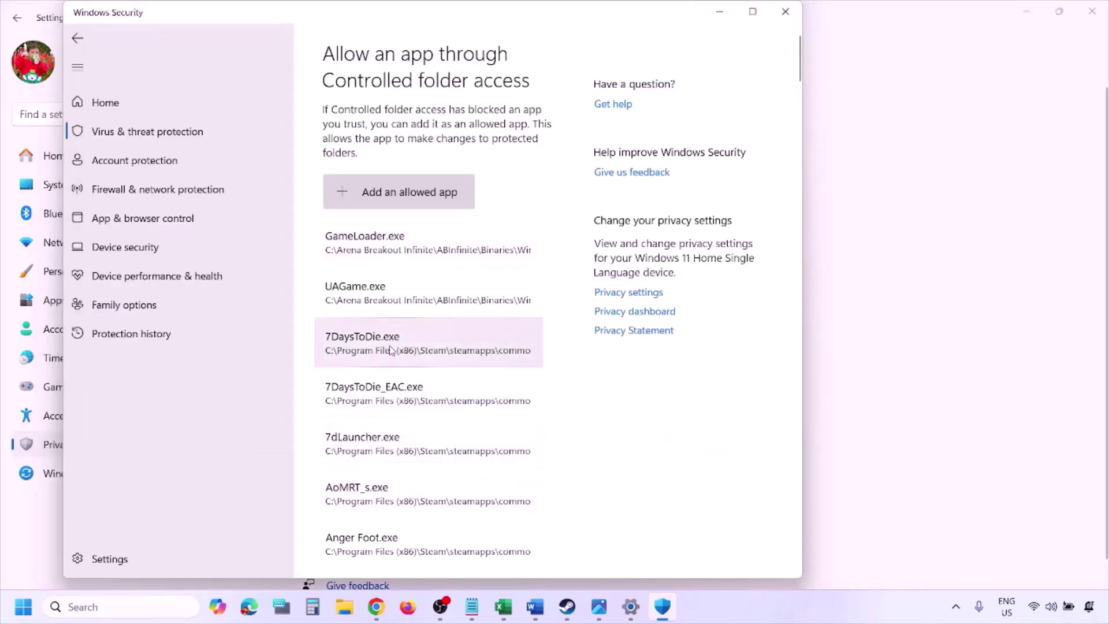
# Search for Control Panel and open the list of apps allowed through Windows Defender Firewall under System and Security.
pyautogui.click(114, 607)
pyautogui.write('ontrol')
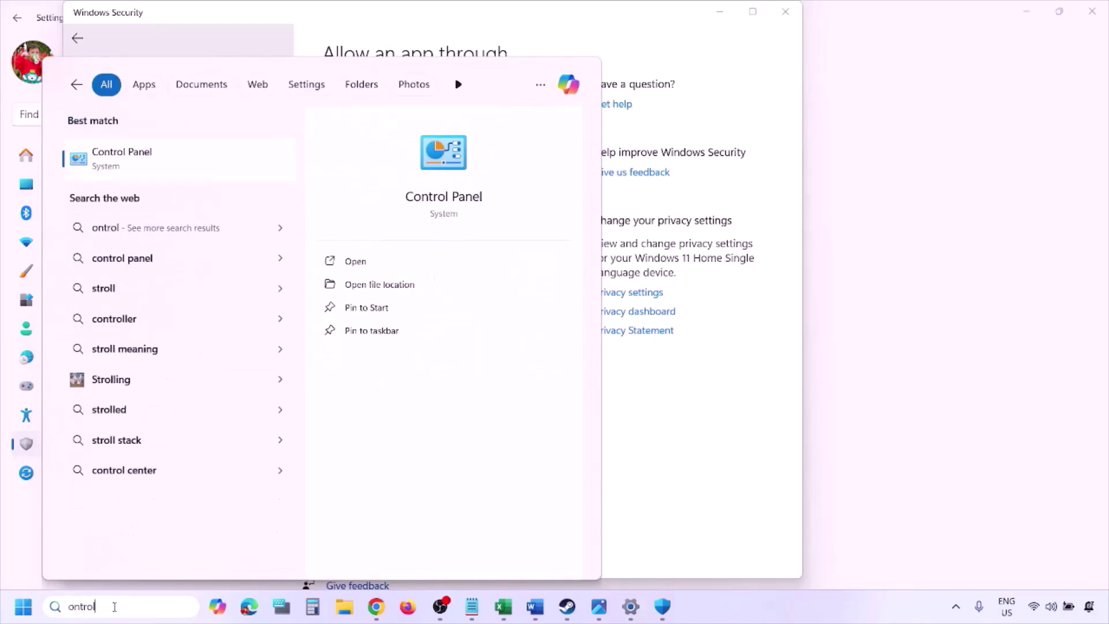
pyautogui.press('Return')
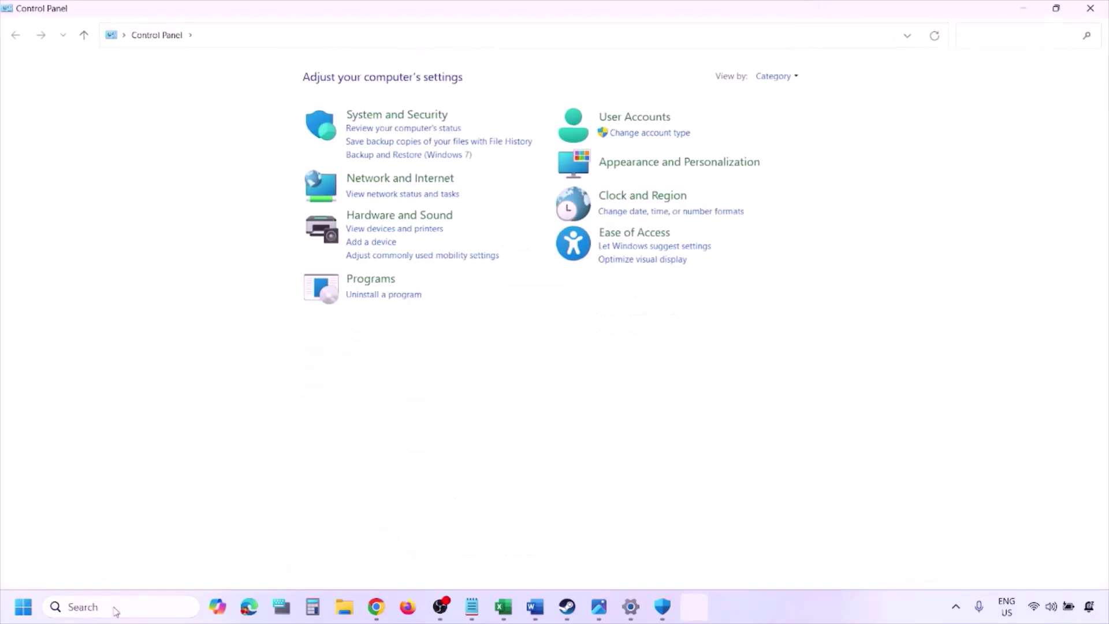
pyautogui.click(381, 117)
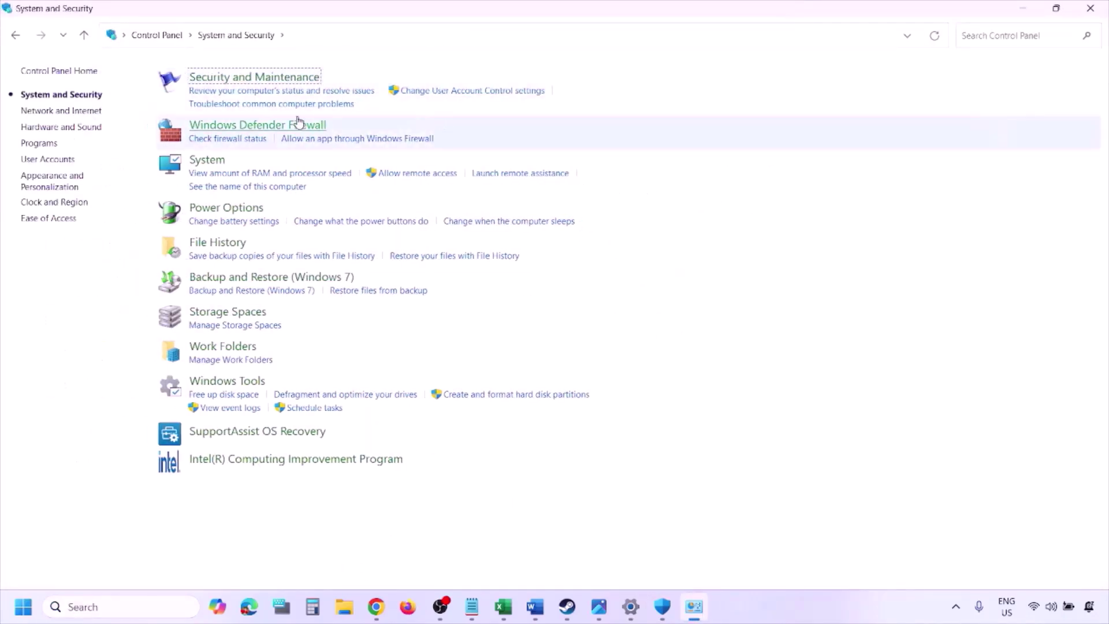
pyautogui.click(298, 126)
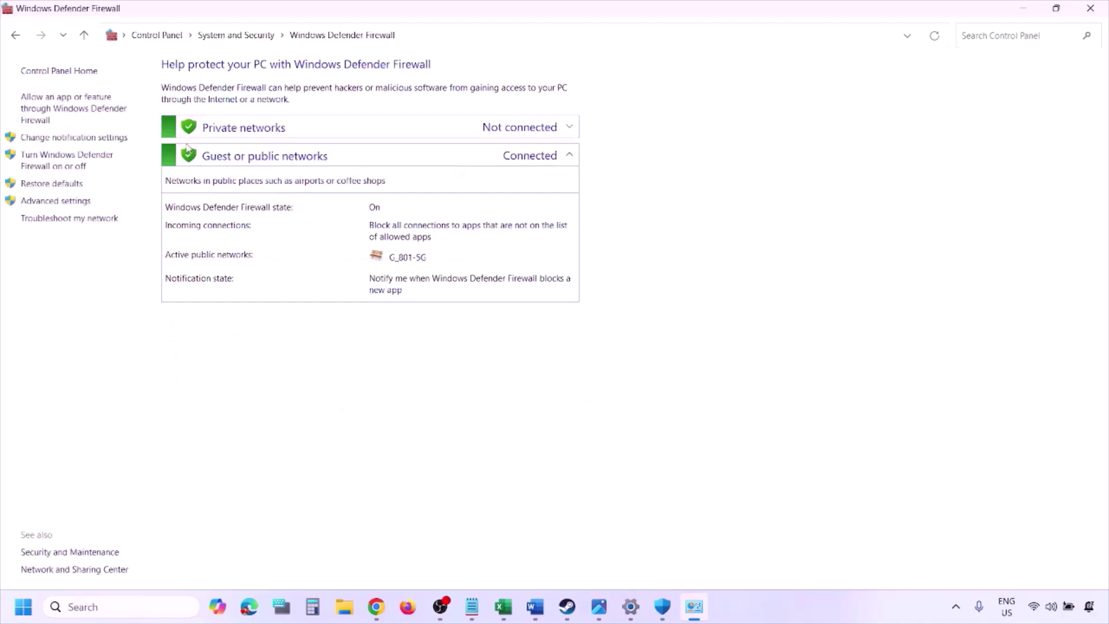
pyautogui.click(76, 107)
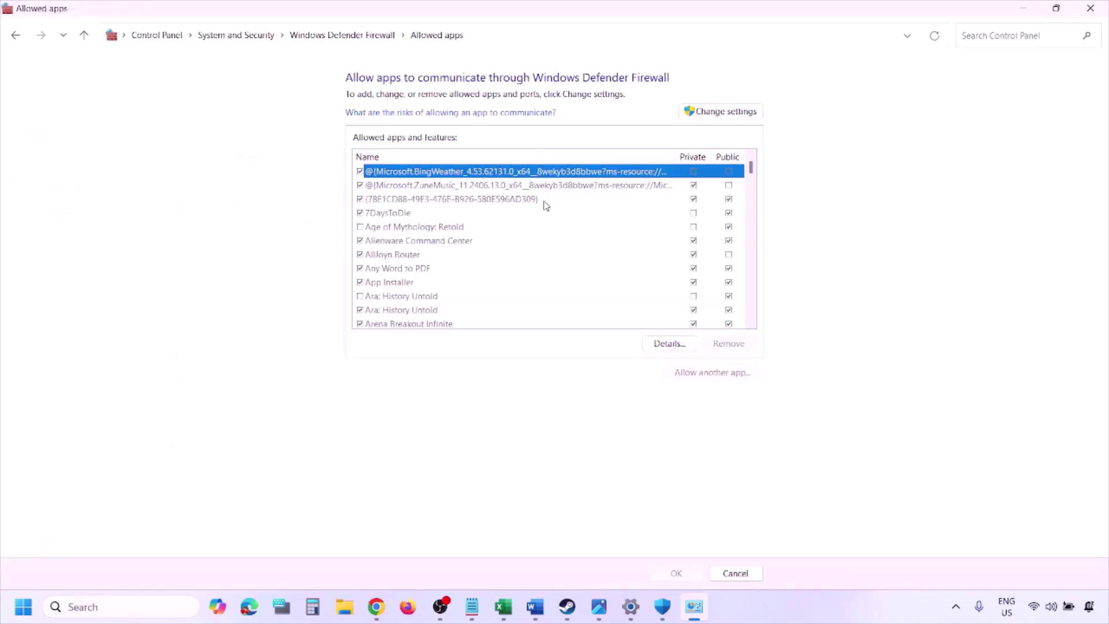
# Unlock the firewall's allowed apps settings, try adding another app by browsing This PC, and cancel the addition.
pyautogui.click(745, 111)
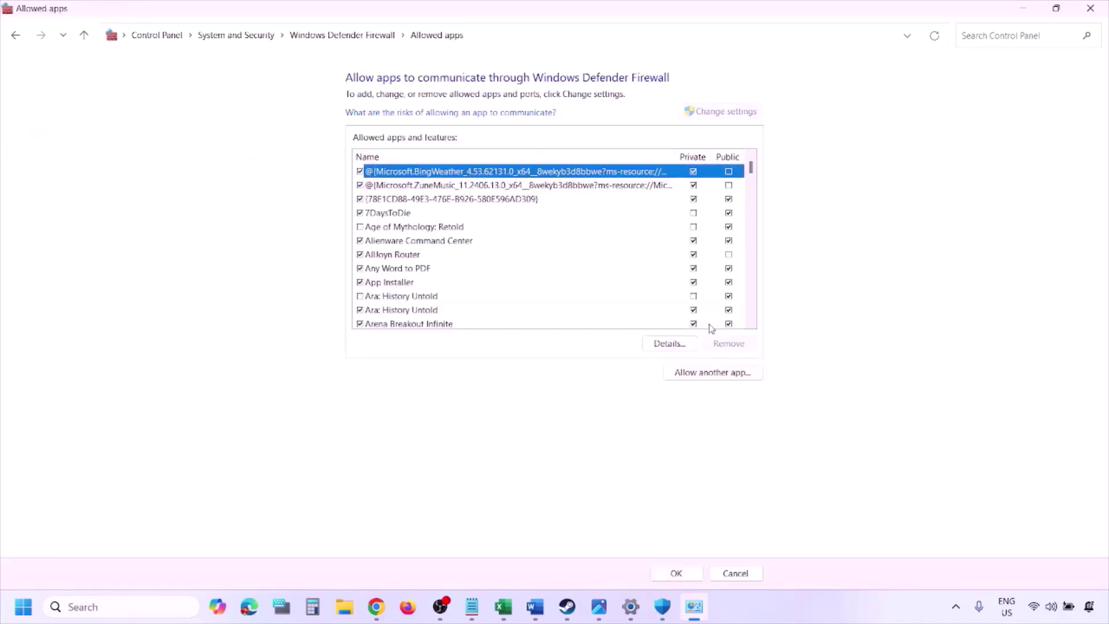
pyautogui.click(713, 375)
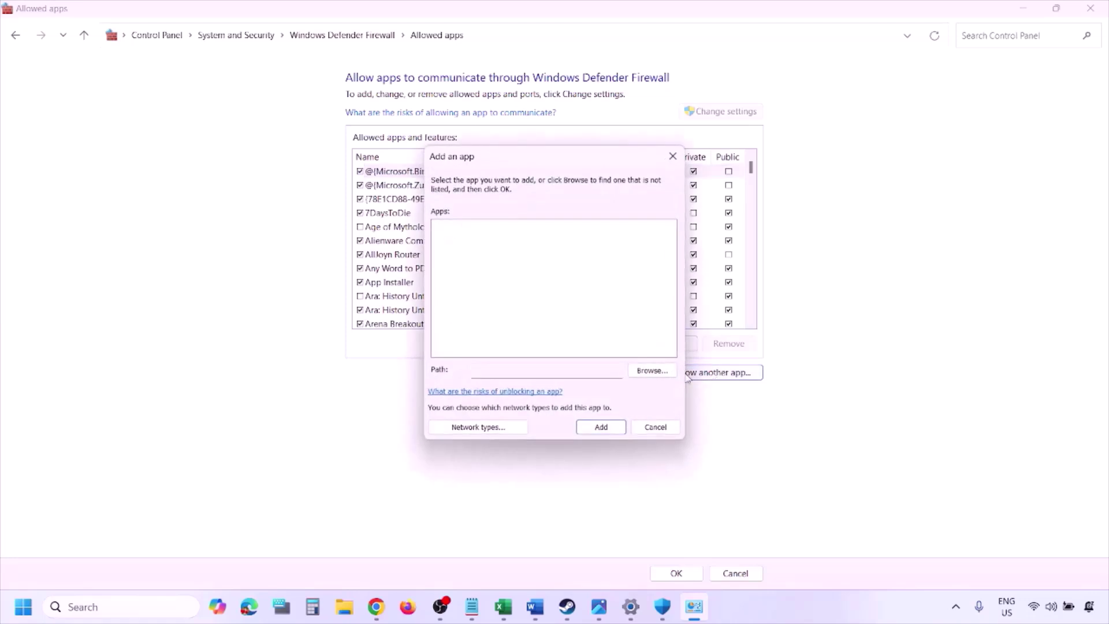
pyautogui.click(654, 373)
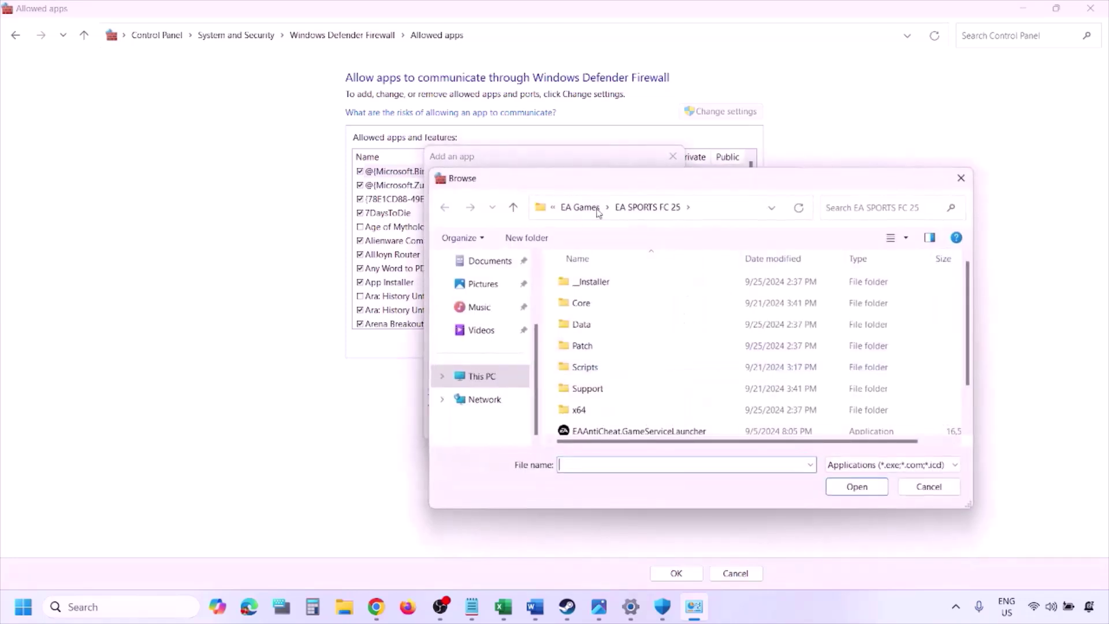
pyautogui.click(508, 381)
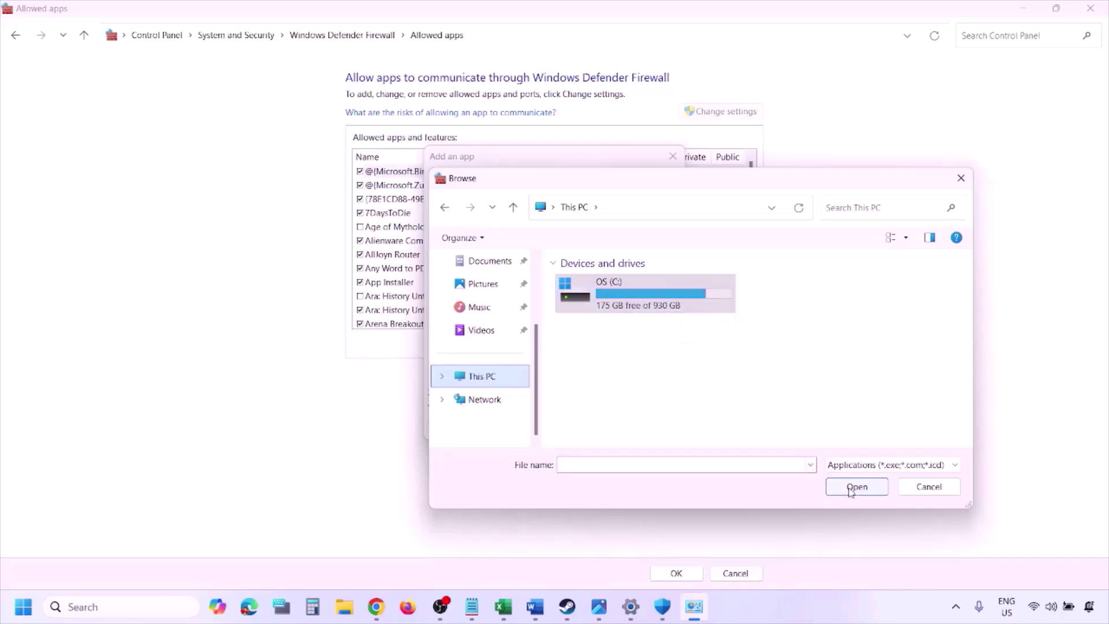
pyautogui.click(915, 494)
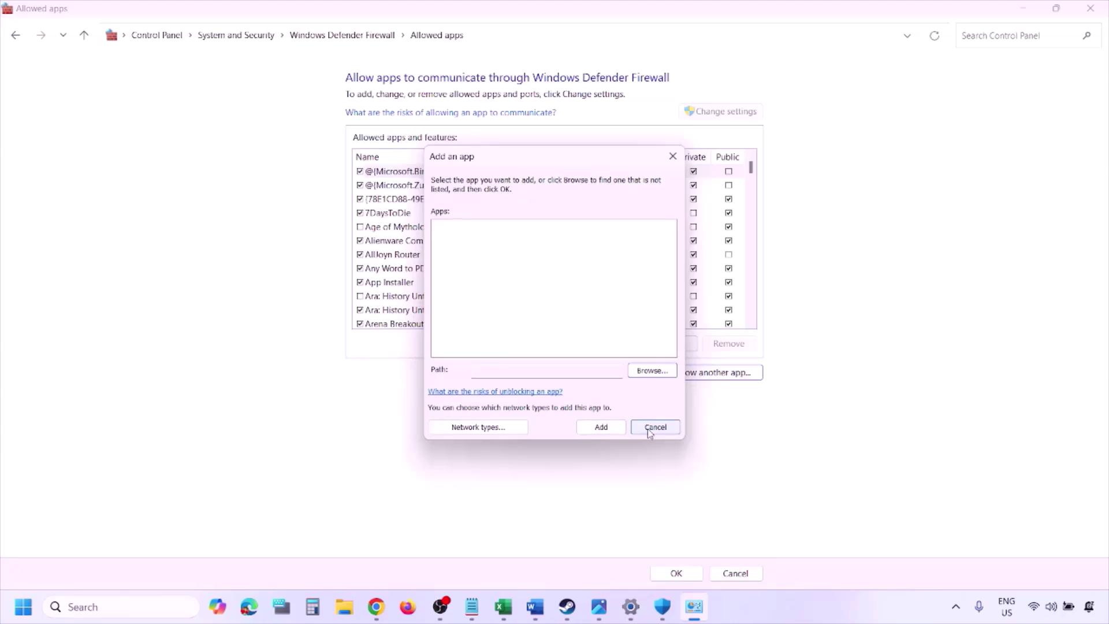
pyautogui.click(647, 429)
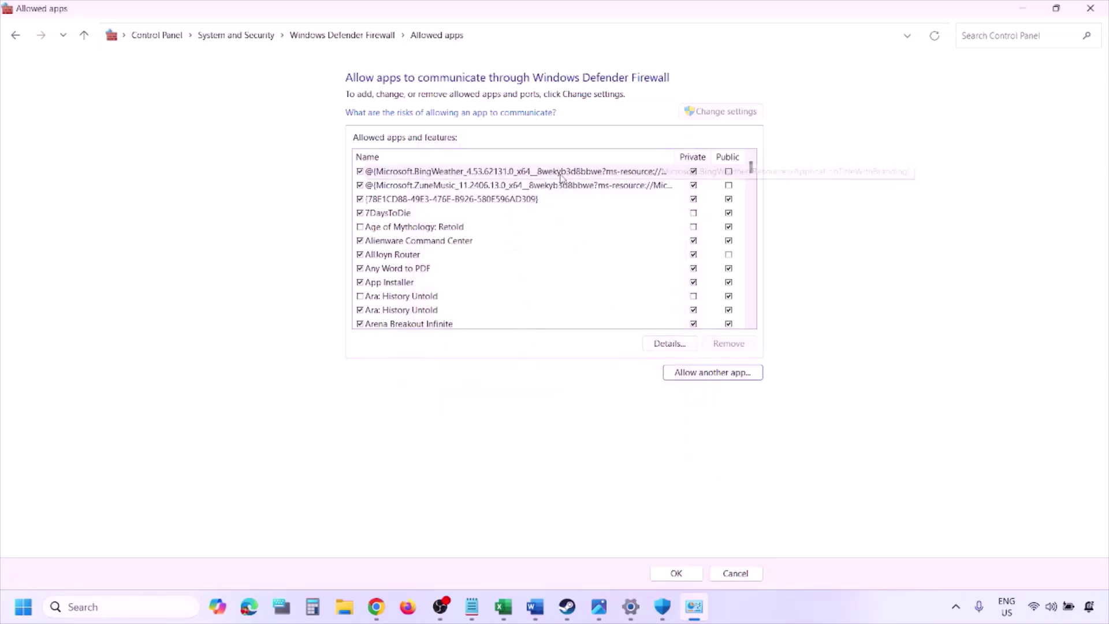
# Close the firewall's allowed apps and review Step 5 in the Word document, highlighting the NVIDIA and AMD driver links.
pyautogui.click(1091, 8)
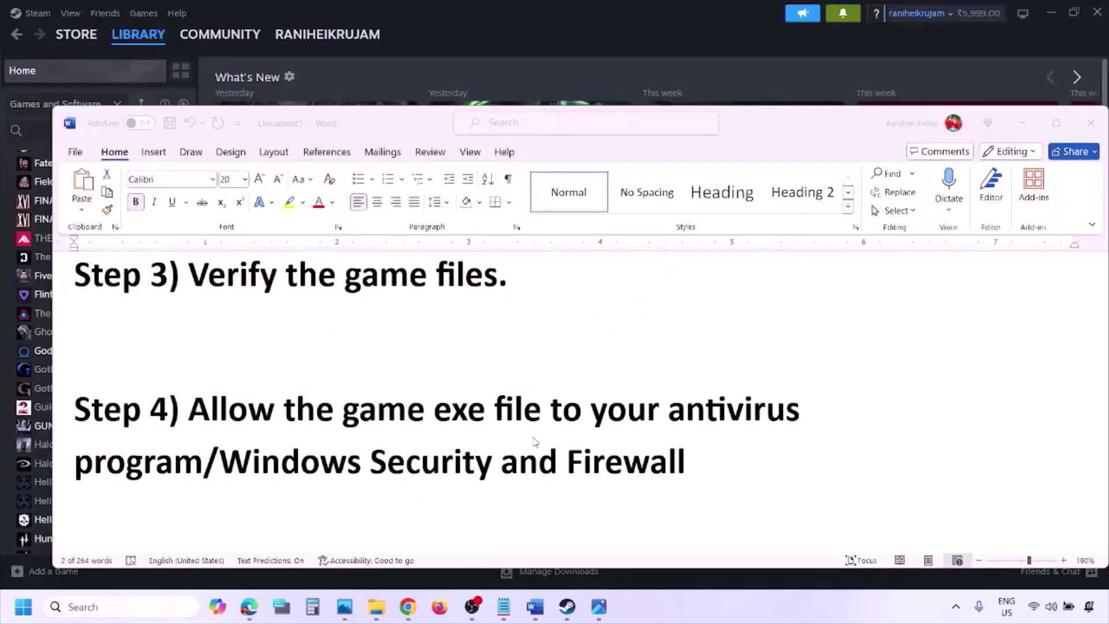
pyautogui.scroll(-3, 398, 396)
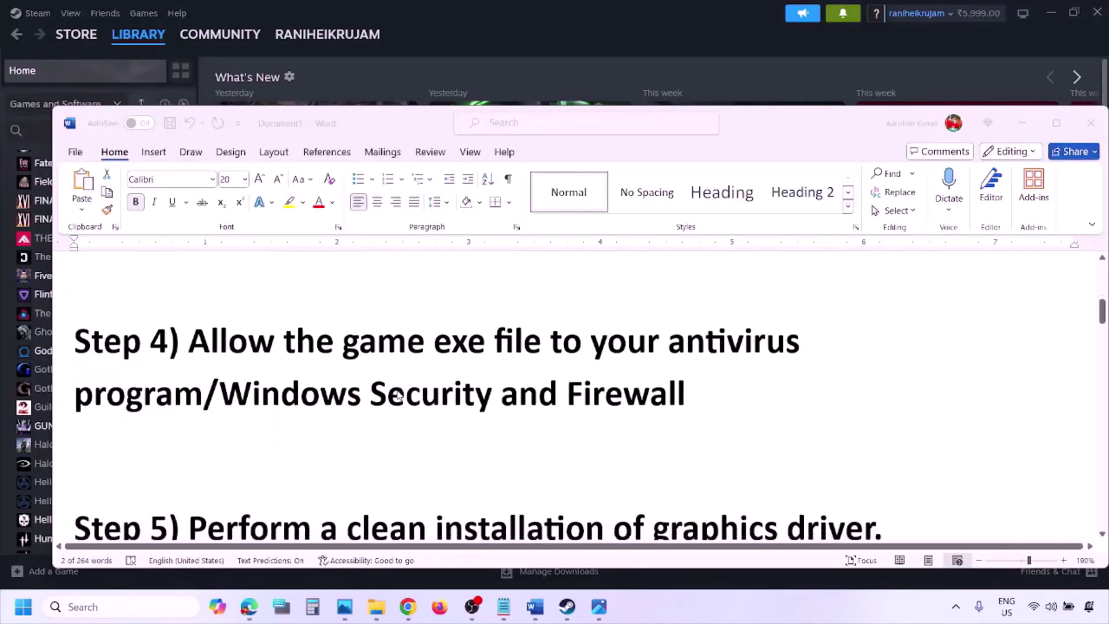
pyautogui.scroll(-1, 362, 416)
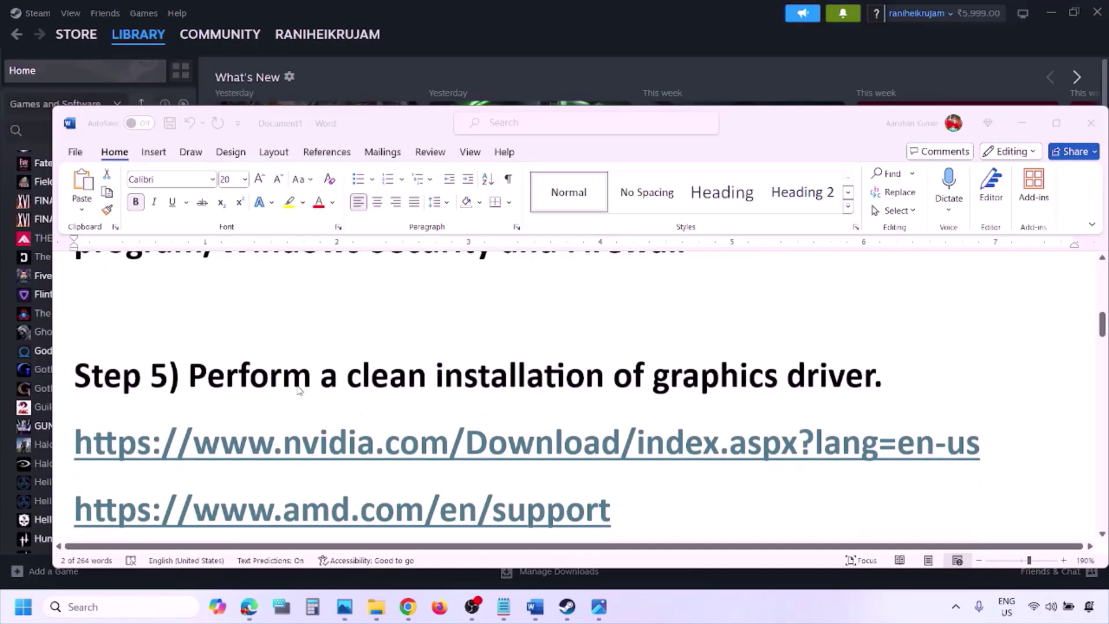
pyautogui.doubleClick(274, 377)
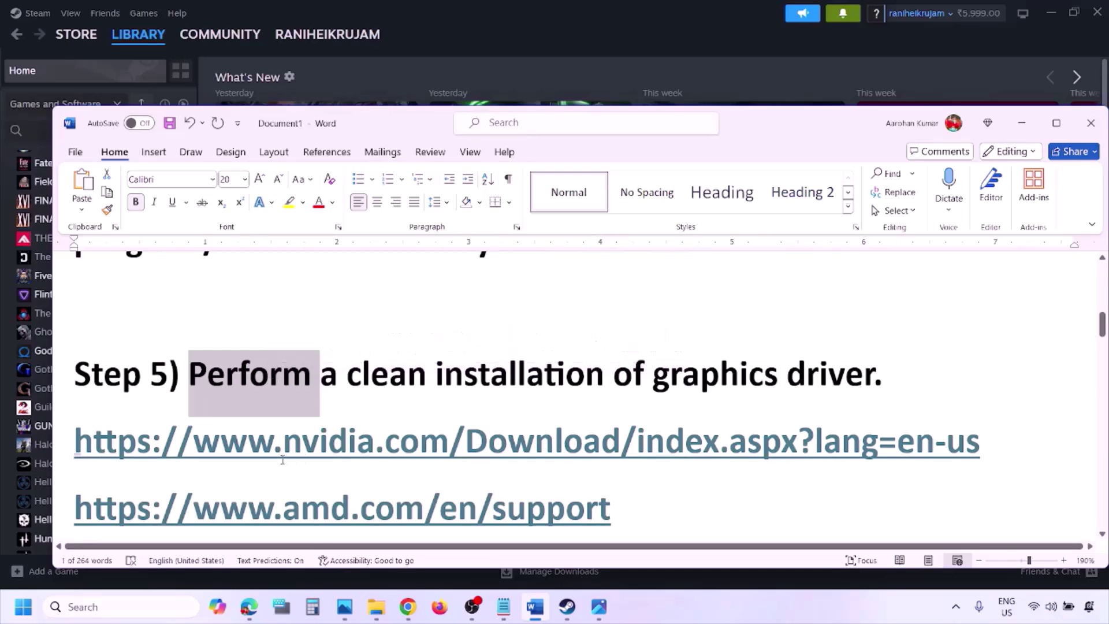
pyautogui.moveTo(246, 451); pyautogui.dragTo(398, 451)
pyautogui.scroll(-1, 398, 450)
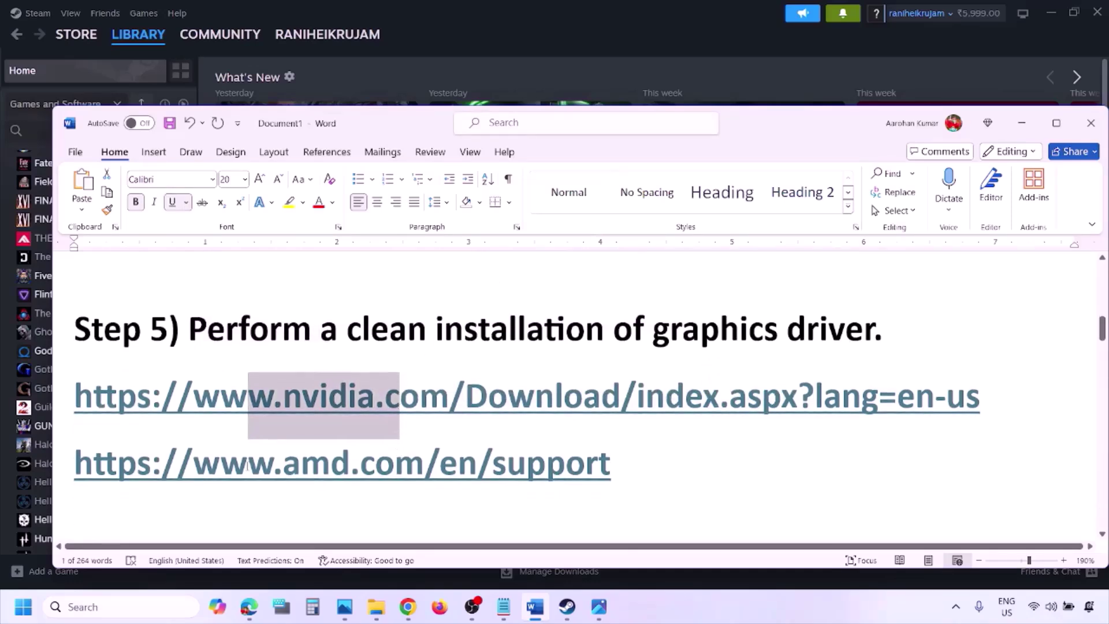
pyautogui.moveTo(248, 465); pyautogui.dragTo(464, 483)
pyautogui.click(728, 599)
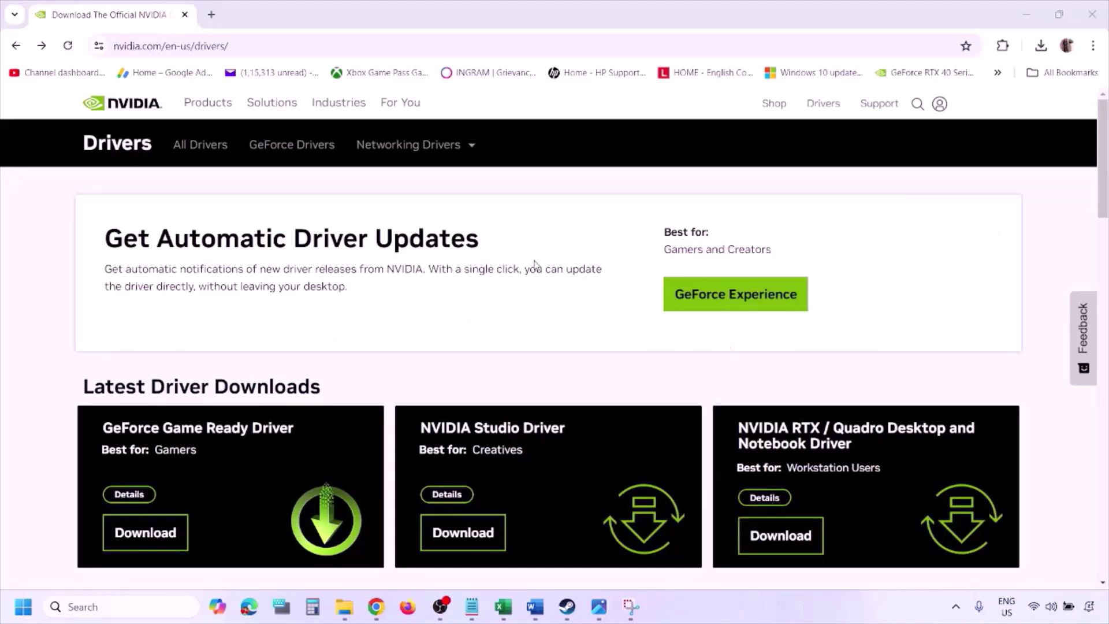
# Search the NVIDIA drivers page for GeForce RTX 3050 Laptop GPU drivers with Windows 11 and English (US).
pyautogui.scroll(-8, 259, 353)
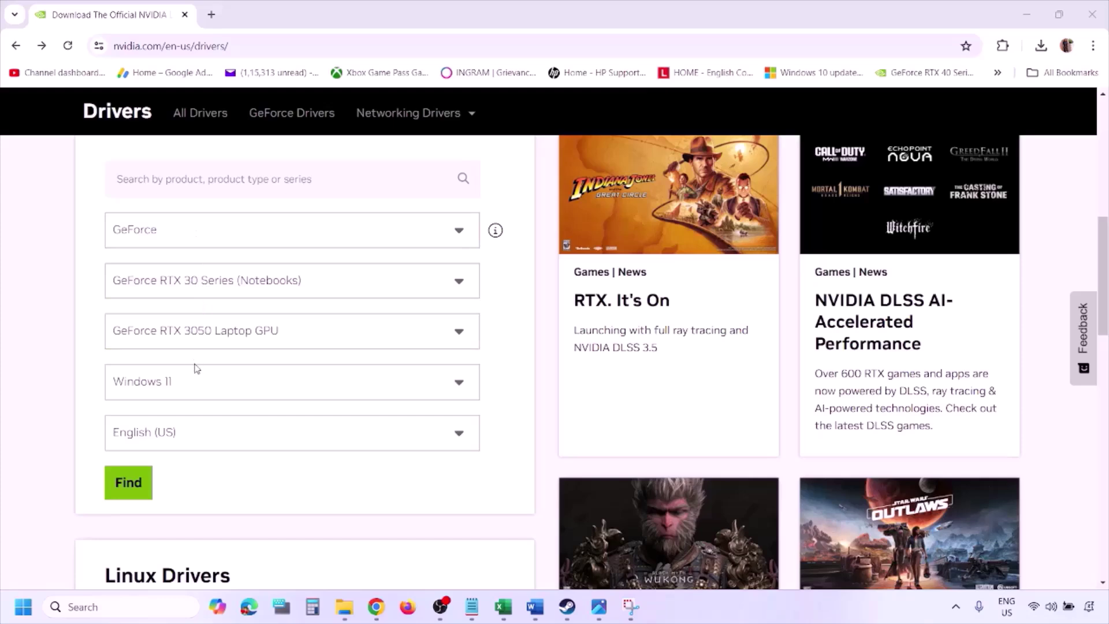
pyautogui.click(183, 385)
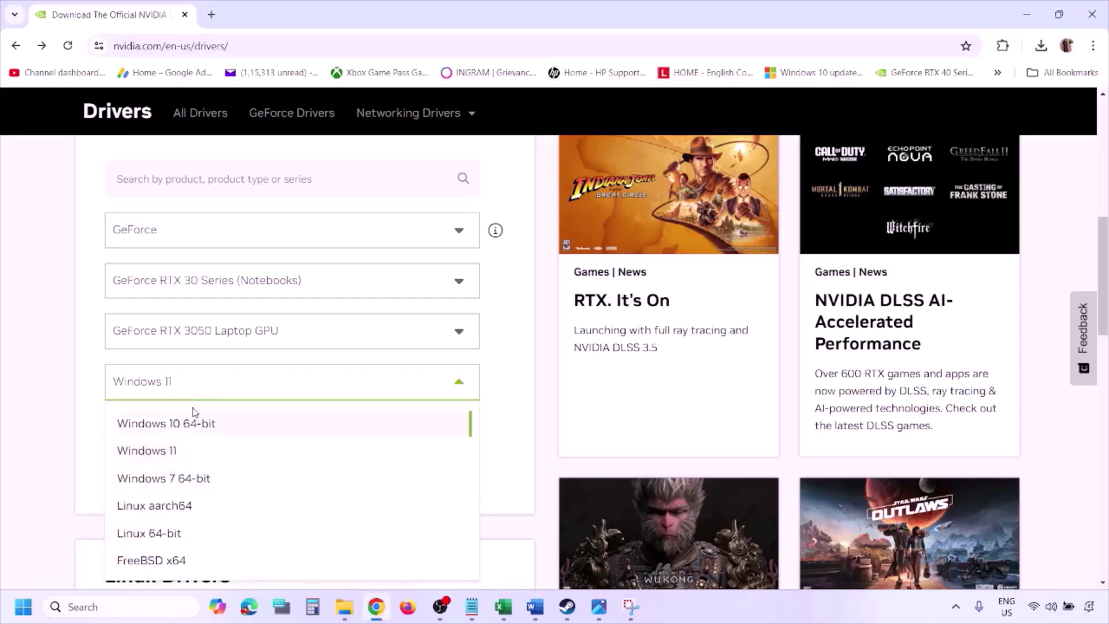
pyautogui.click(162, 457)
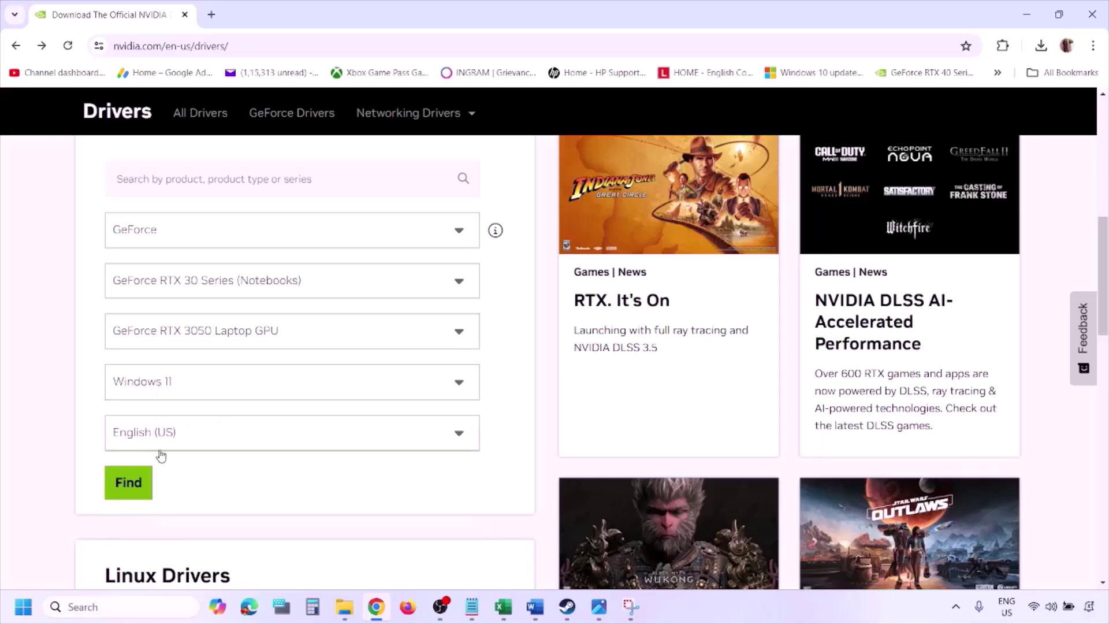
pyautogui.click(132, 487)
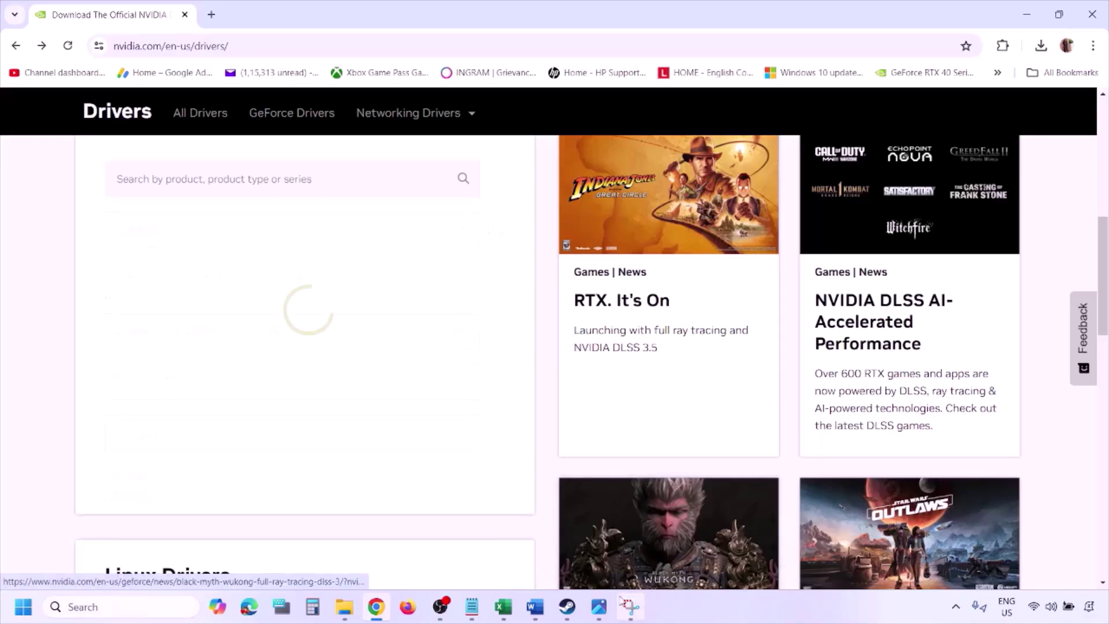
# Switch to Photos and view images 1.png to 5.png of the driver download, Custom (Advanced) option and clean installation setting.
pyautogui.click(600, 614)
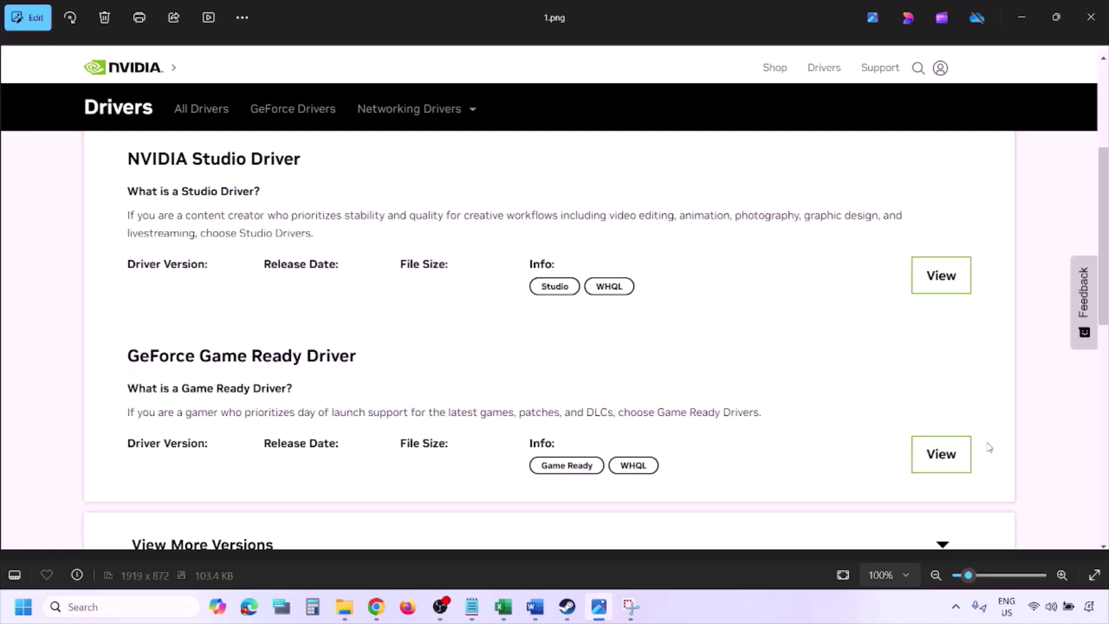
pyautogui.press('Right')
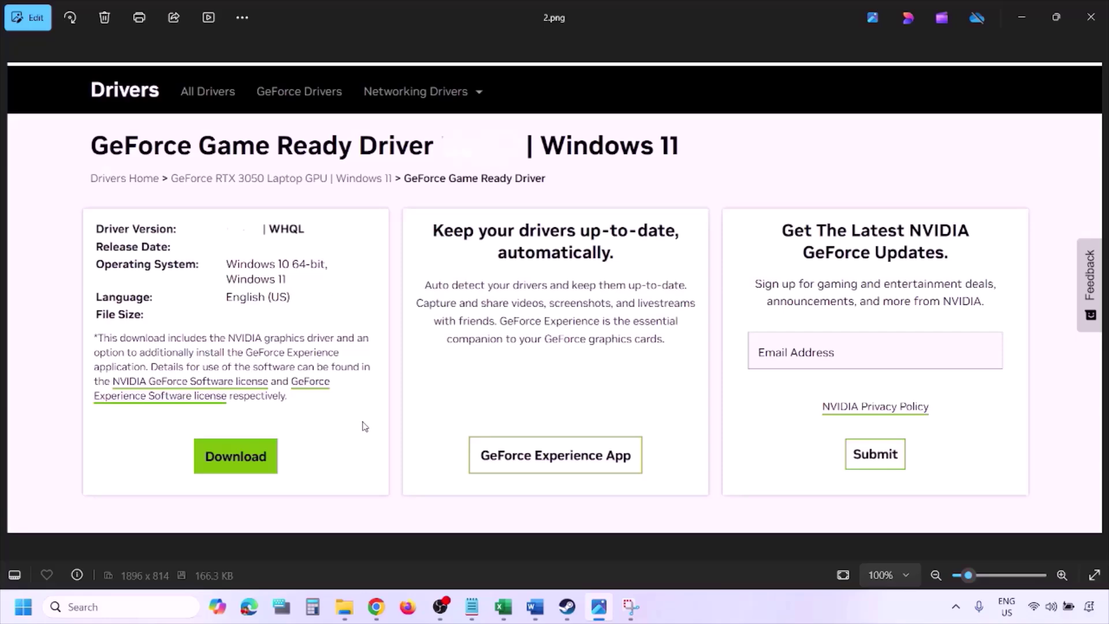
pyautogui.press('Right')
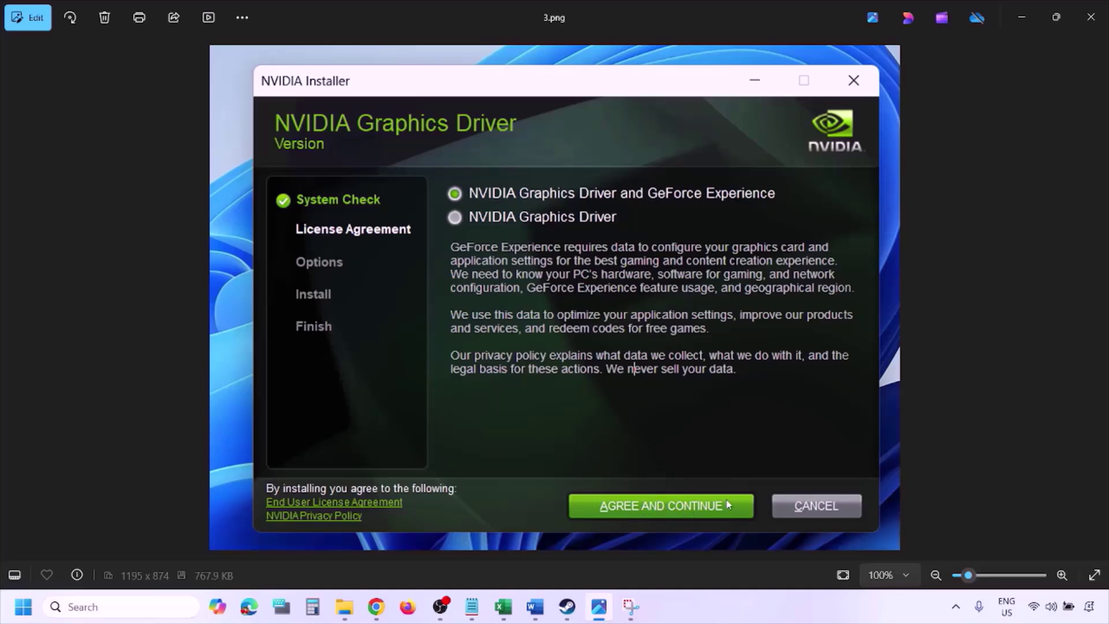
pyautogui.press('Right')
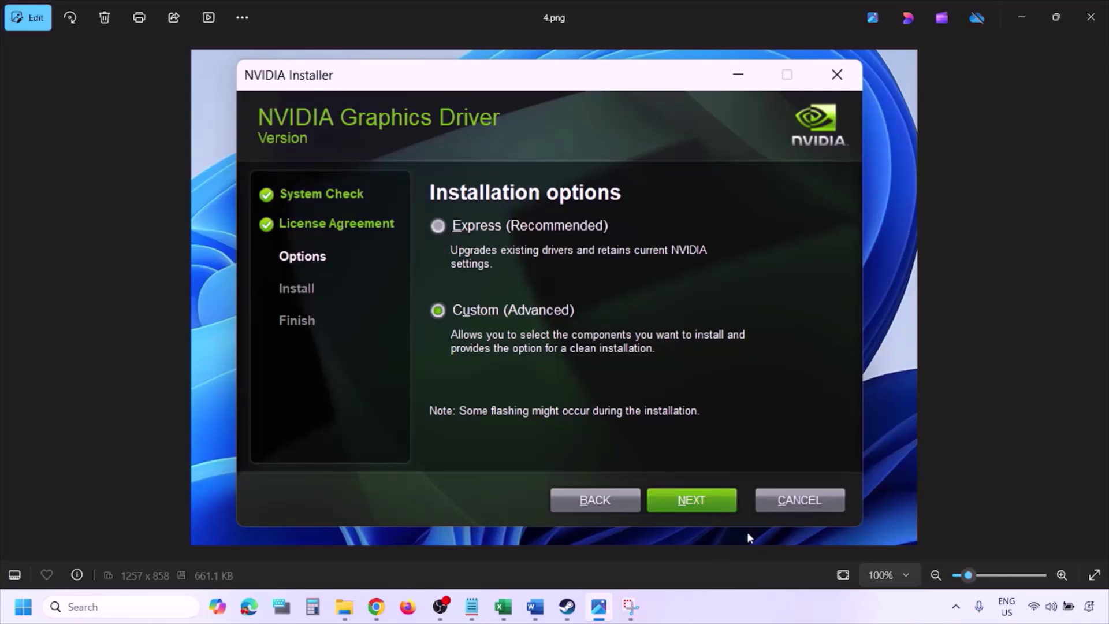
pyautogui.press('Right')
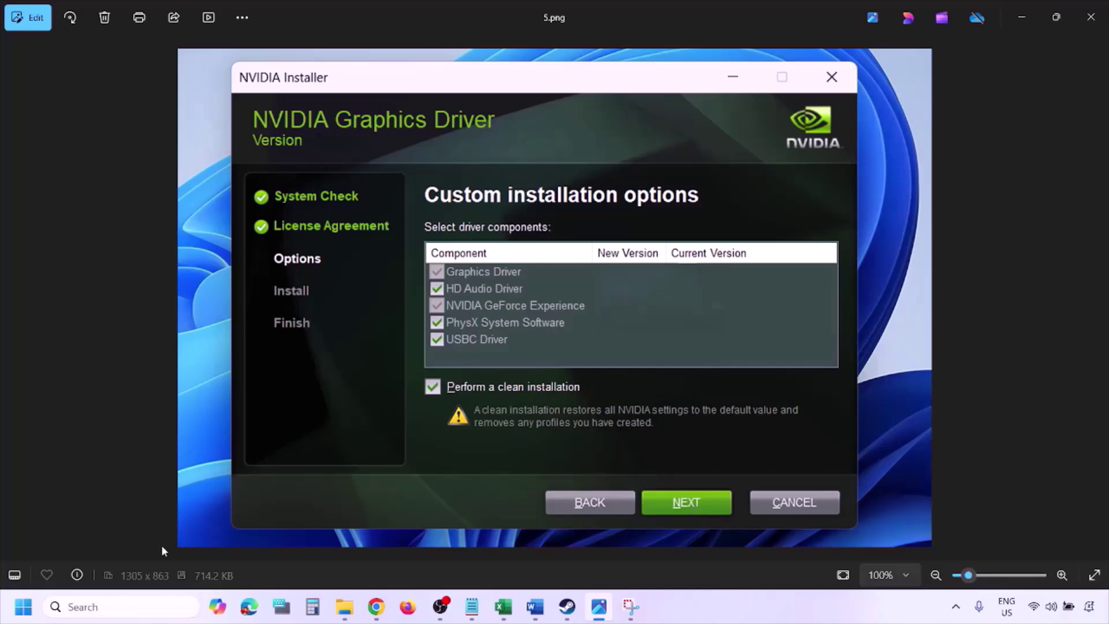
# Show the computer's power options including Restart, and dismiss them without choosing one.
pyautogui.click(23, 606)
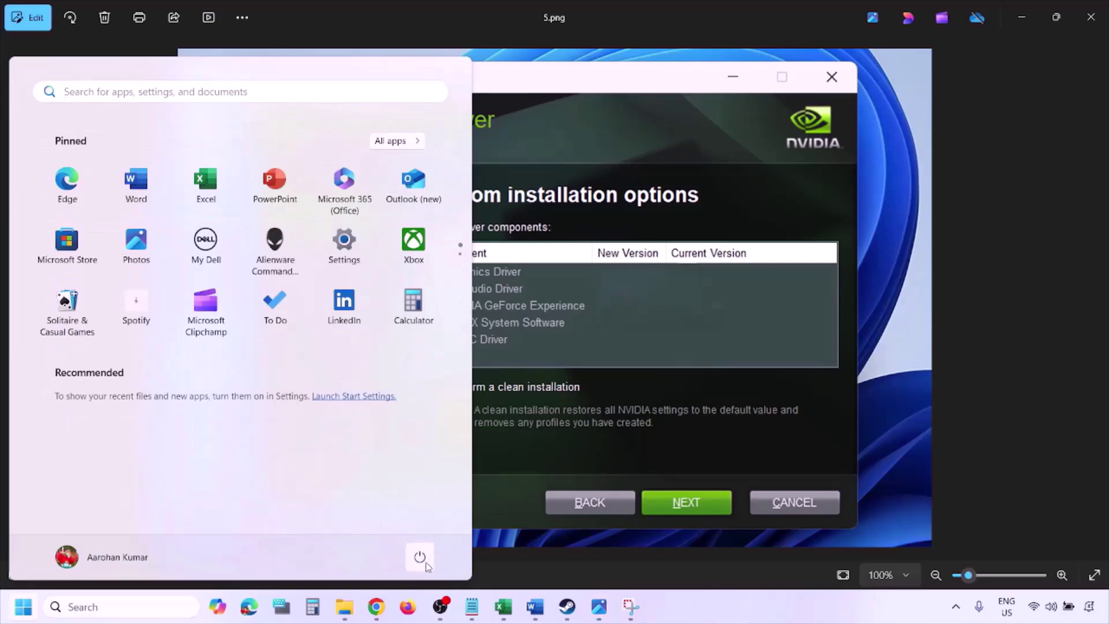
pyautogui.click(420, 556)
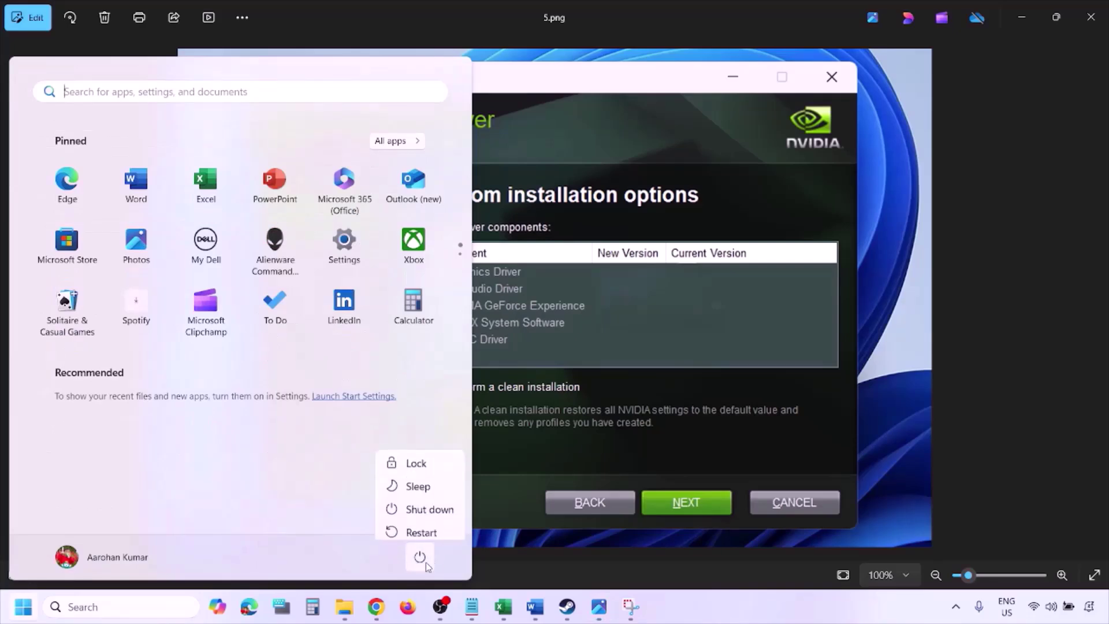
pyautogui.click(757, 618)
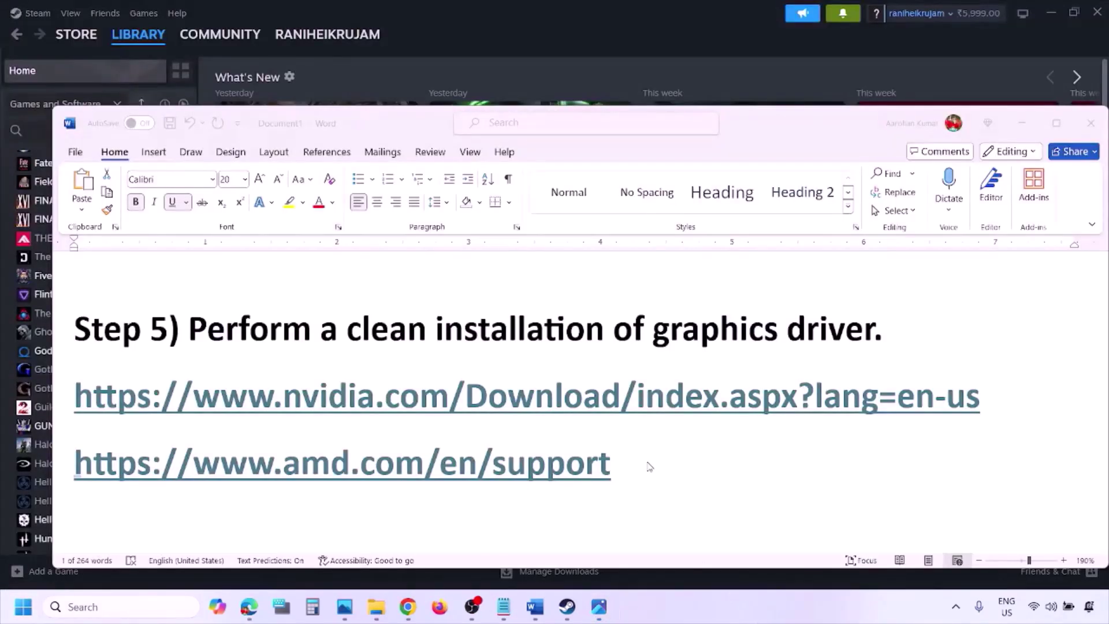
# Select the AMD support link in the Word document, briefly show the power options, and delete the link.
pyautogui.click(650, 466)
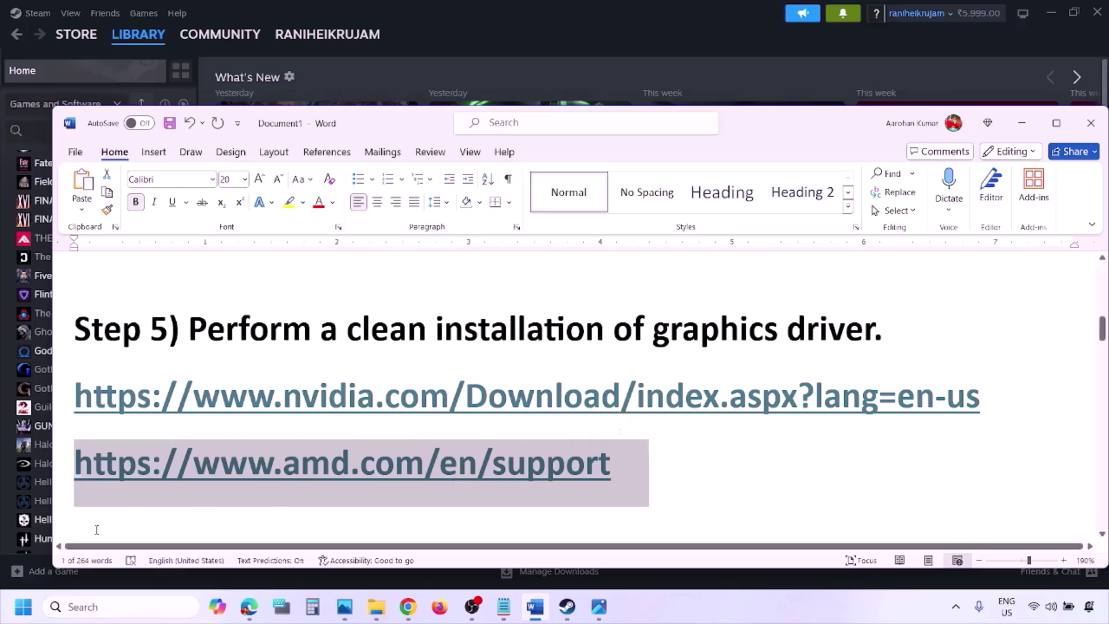
pyautogui.click(23, 606)
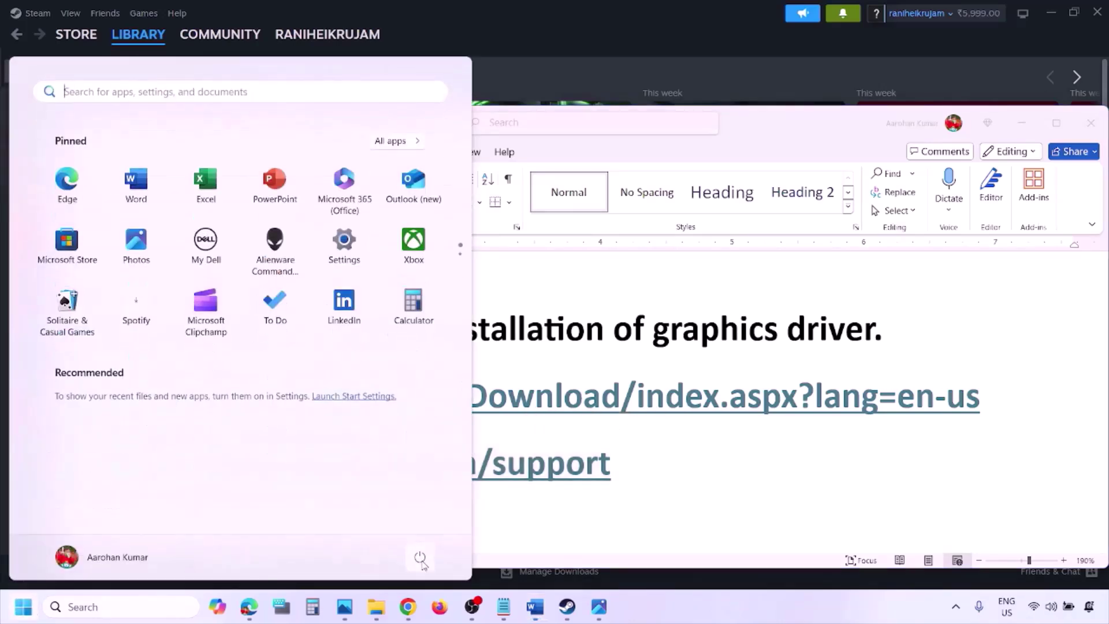
pyautogui.click(419, 558)
pyautogui.click(701, 608)
pyautogui.click(701, 611)
pyautogui.press('Delete')
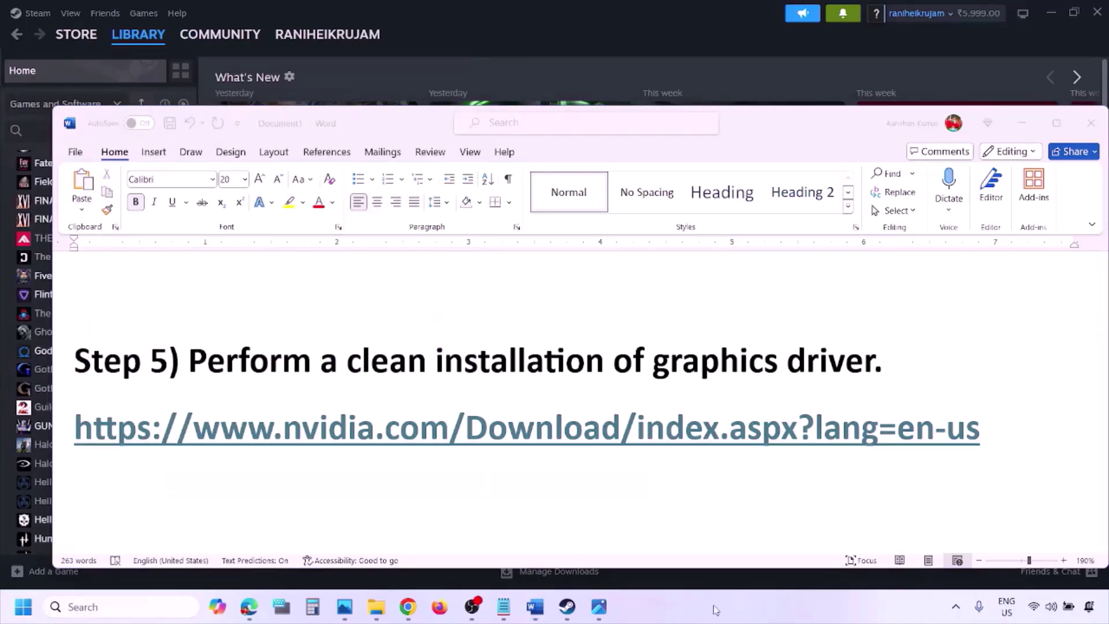
pyautogui.scroll(-3, 519, 396)
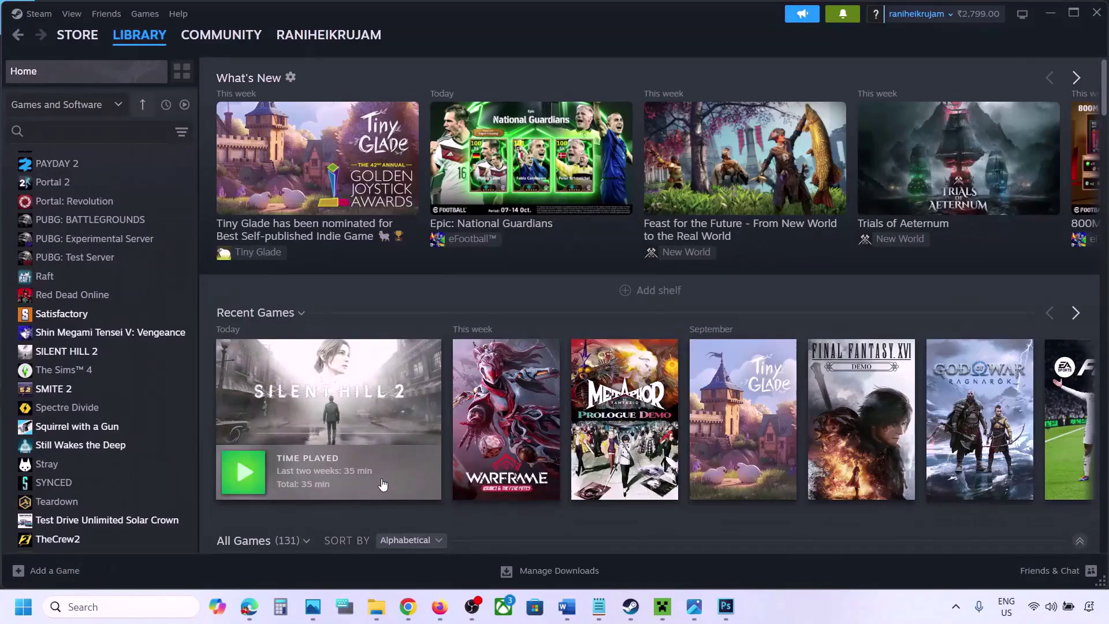
# Search Windows for "graphics" and open Graphics settings.
pyautogui.click(88, 606)
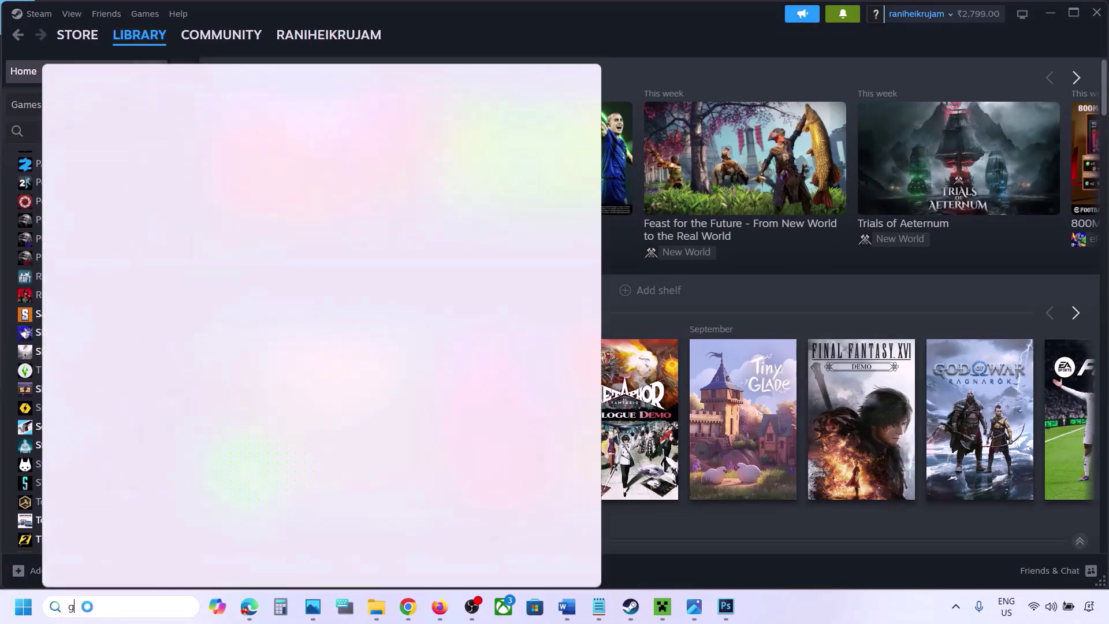
pyautogui.write('graphic')
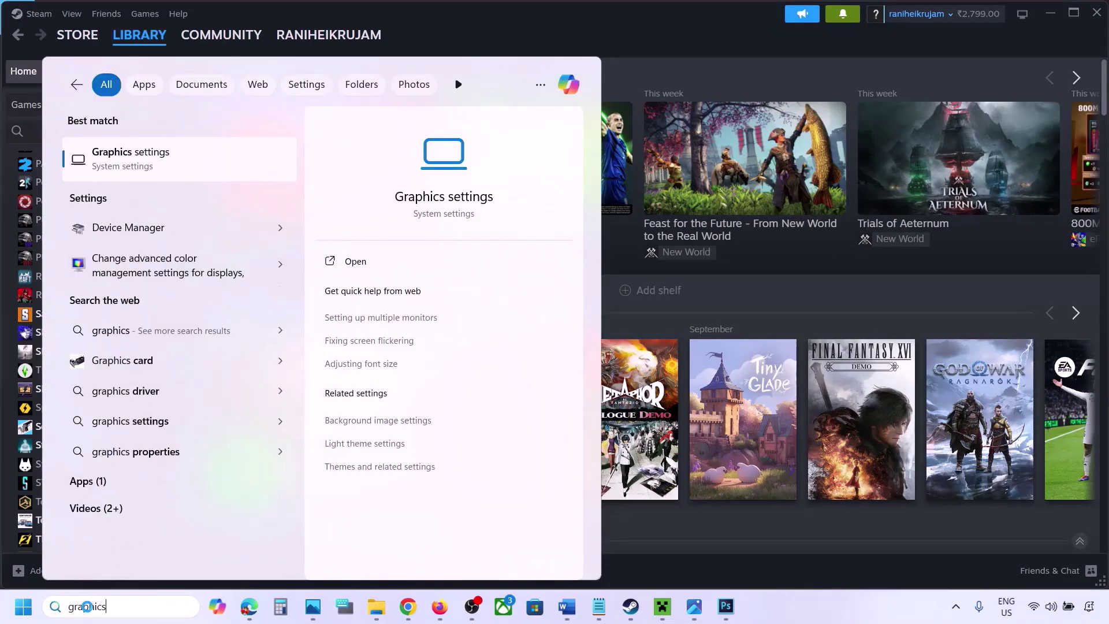
pyautogui.write('s')
pyautogui.click(137, 165)
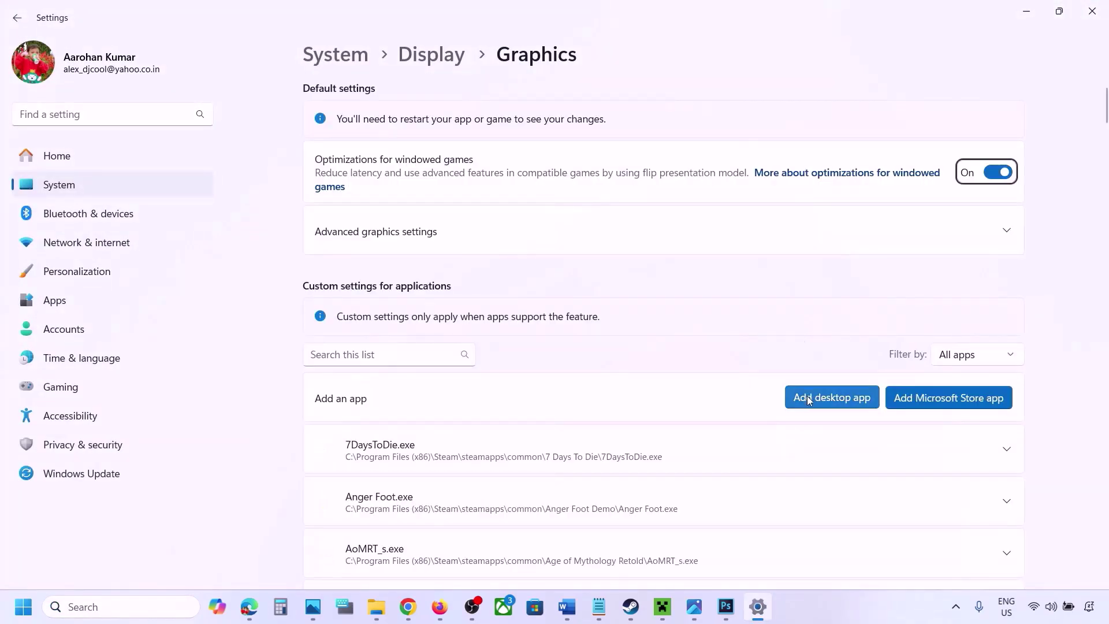
# Try adding a desktop app by browsing to the Steam\steamapps\common folder, and cancel the file selection.
pyautogui.click(839, 403)
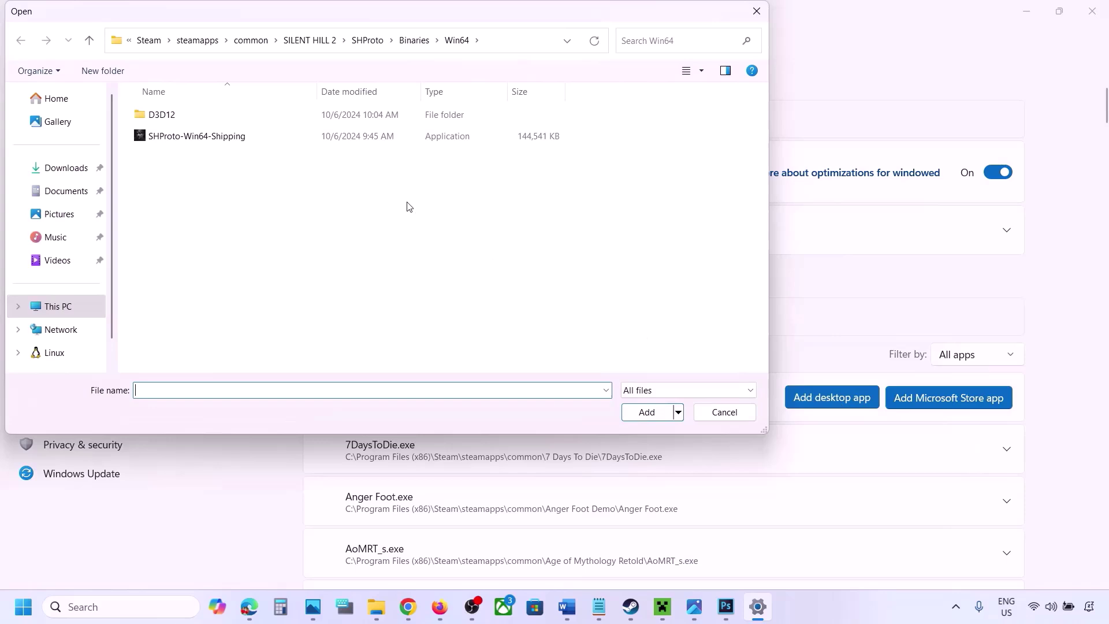
pyautogui.click(260, 41)
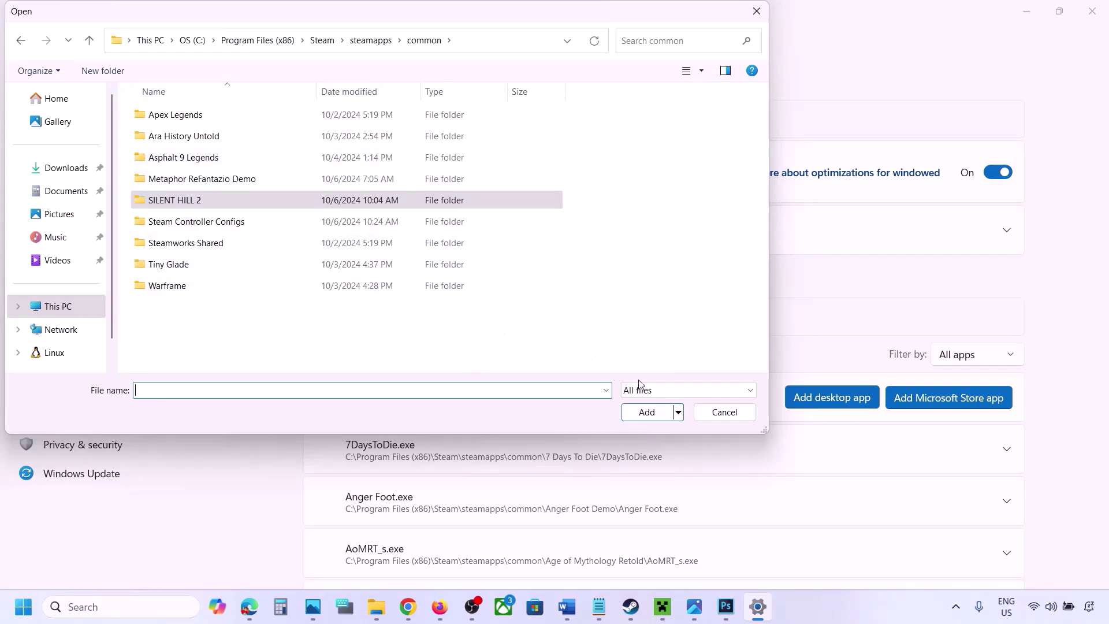
pyautogui.click(722, 412)
# Expand ChainedTogether-Win64-Shipping.exe in the custom app settings and choose High Performance (NVIDIA GeForce RTX 3050 Laptop GPU) as its GPU preference.
pyautogui.scroll(-3, 699, 444)
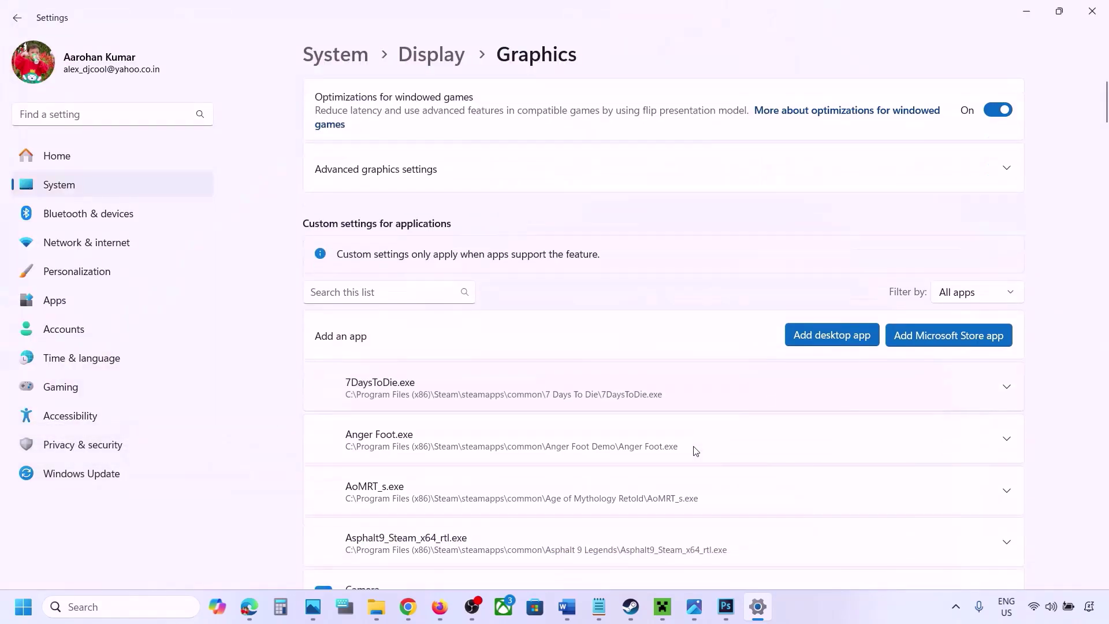
pyautogui.scroll(-6, 696, 451)
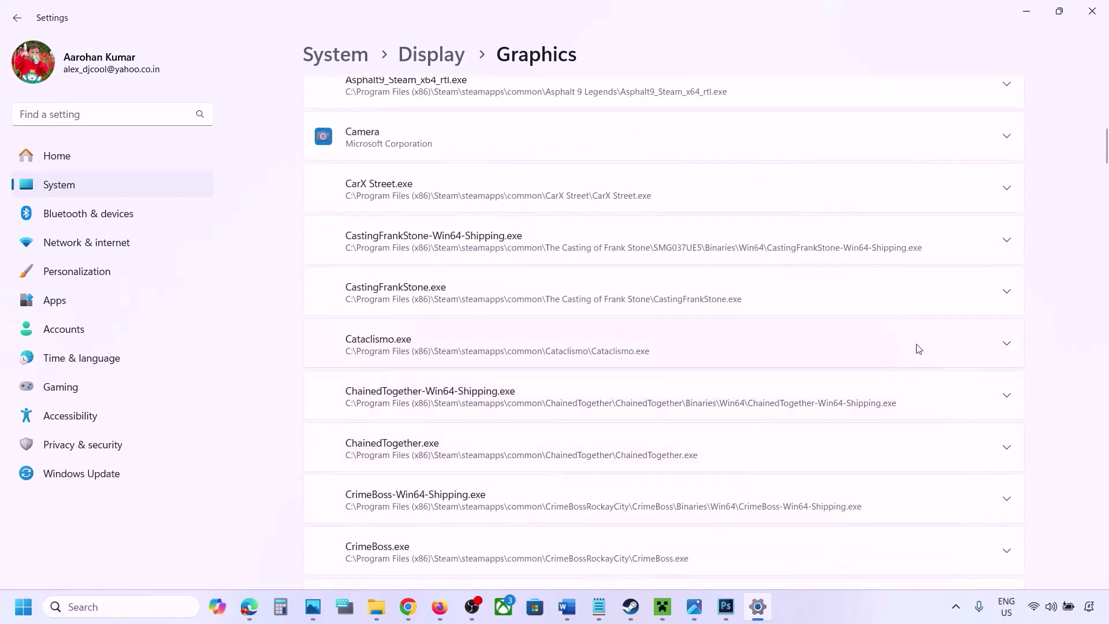
pyautogui.click(1006, 402)
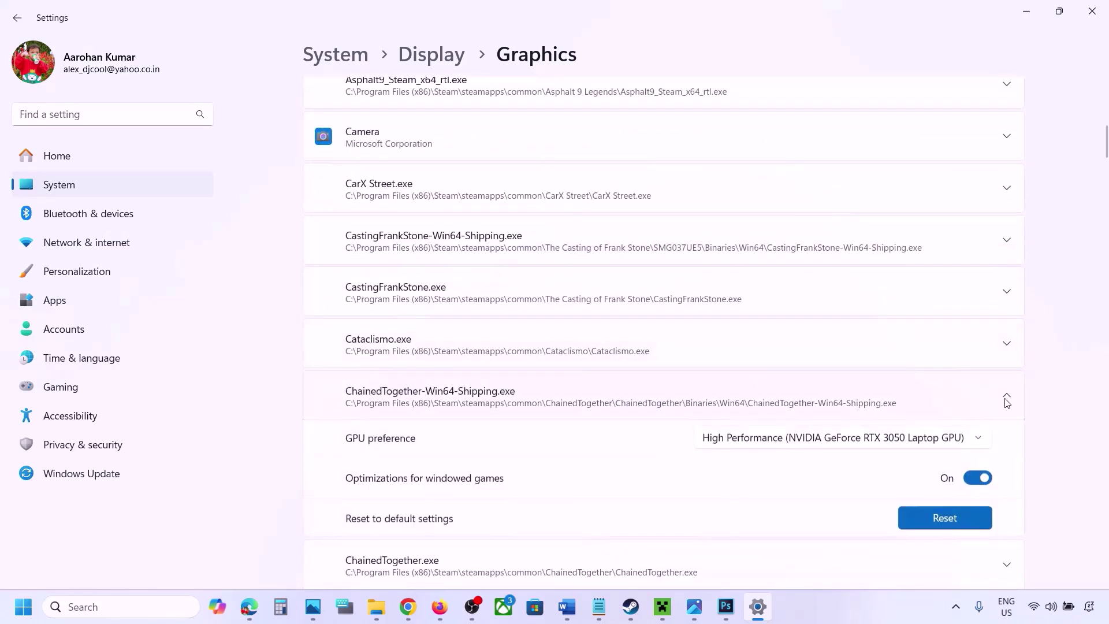
pyautogui.click(939, 443)
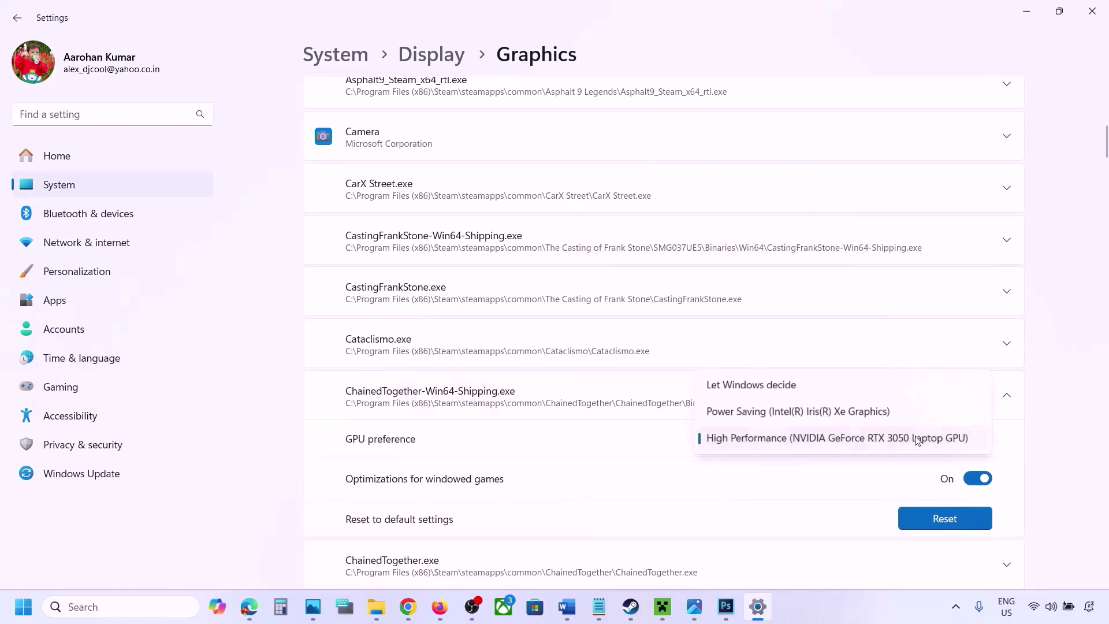
pyautogui.click(875, 439)
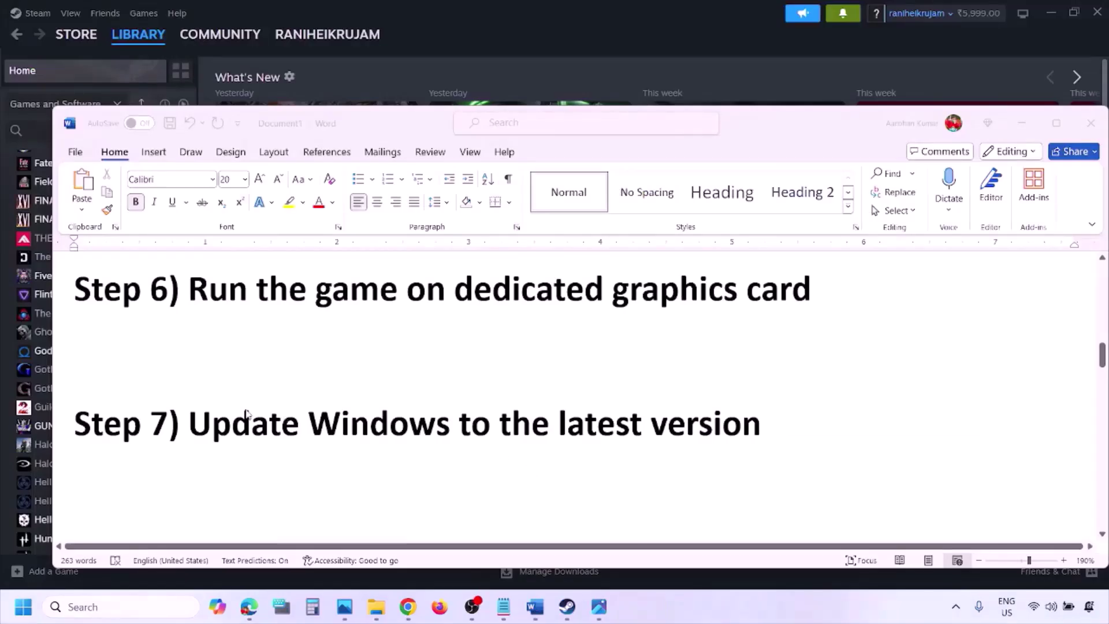
# Highlight the Step 7 text about updating Windows in the document, and open the Windows Update settings.
pyautogui.moveTo(197, 425); pyautogui.dragTo(748, 442)
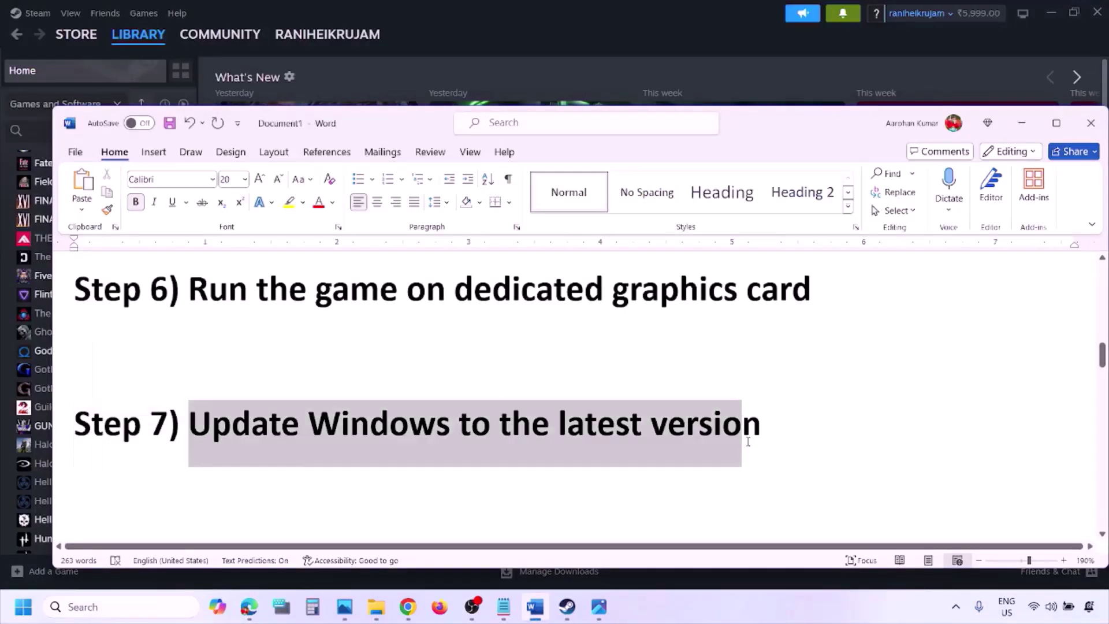
pyautogui.press('super+i')
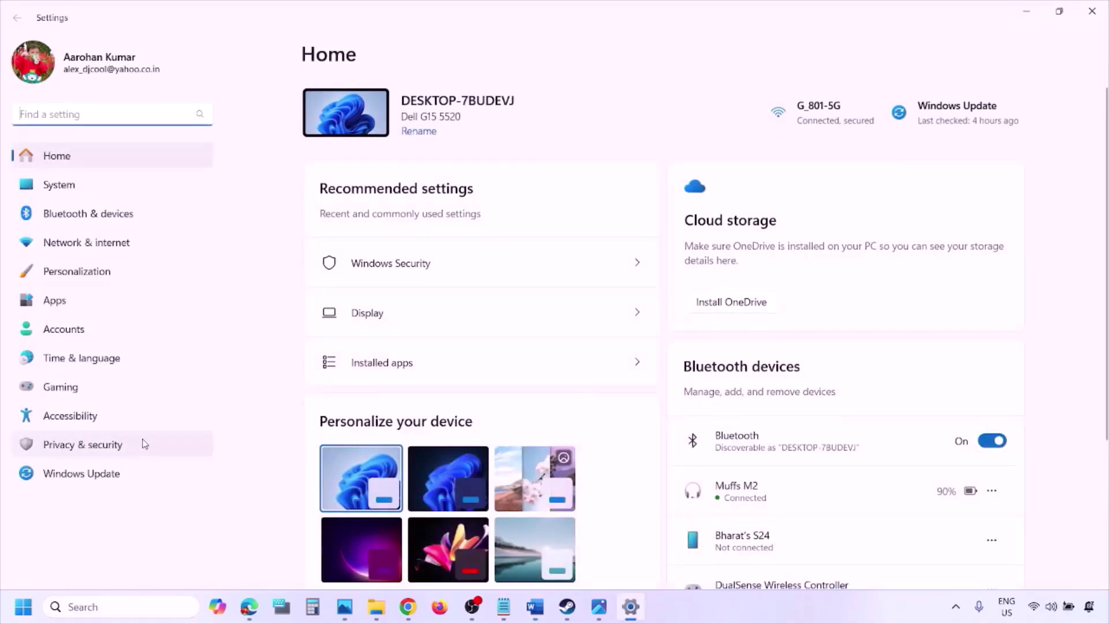
pyautogui.click(94, 477)
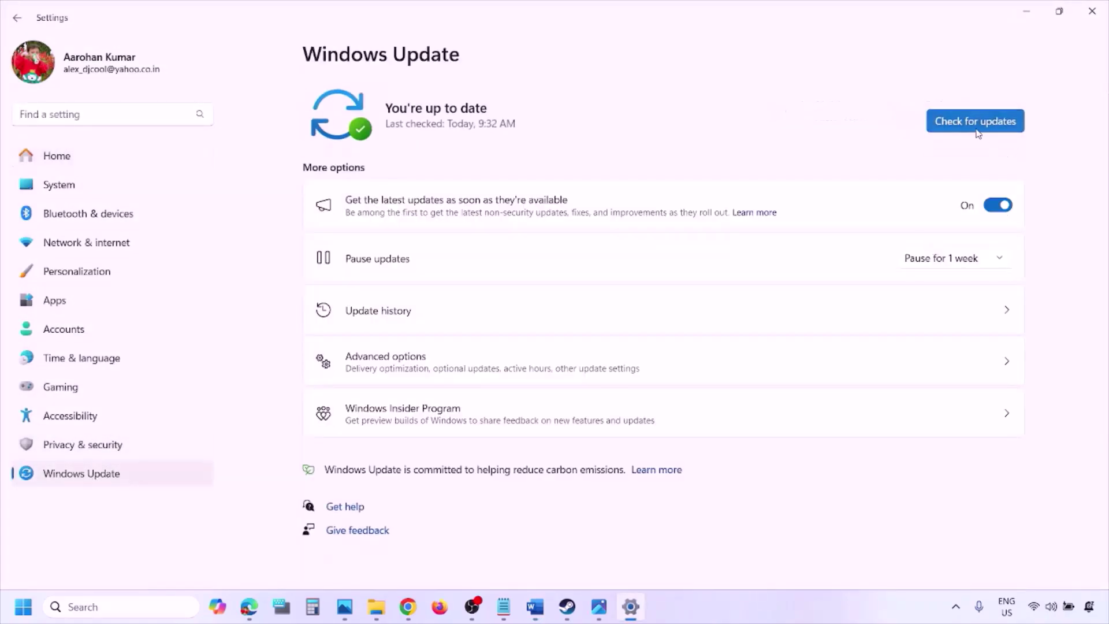
# Check for Windows updates, and bring up the power options for restarting the PC.
pyautogui.click(974, 124)
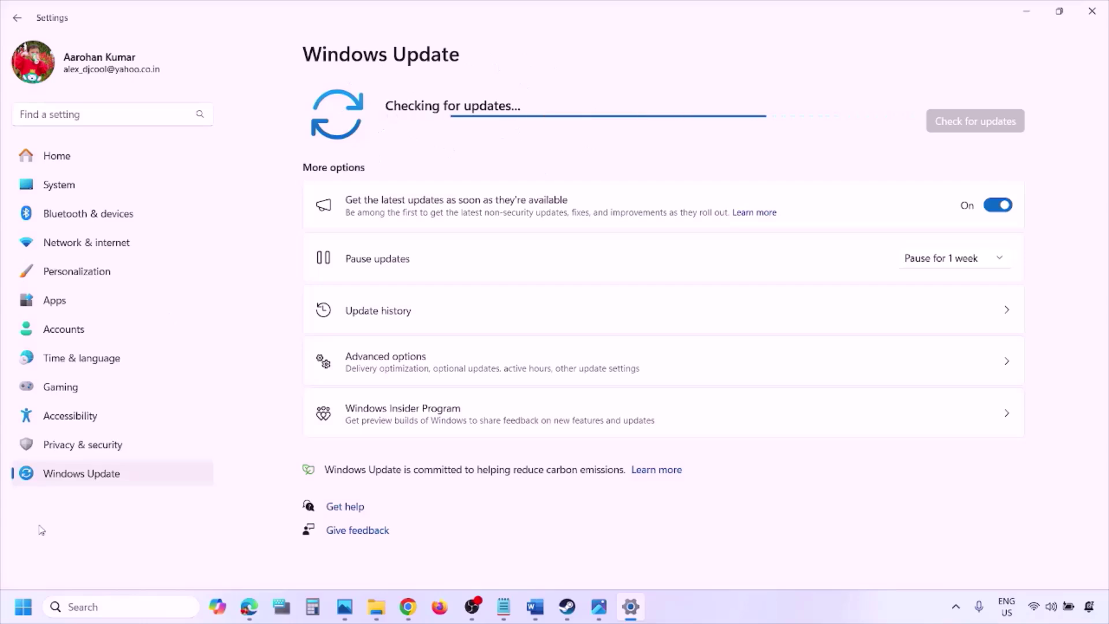
pyautogui.click(23, 606)
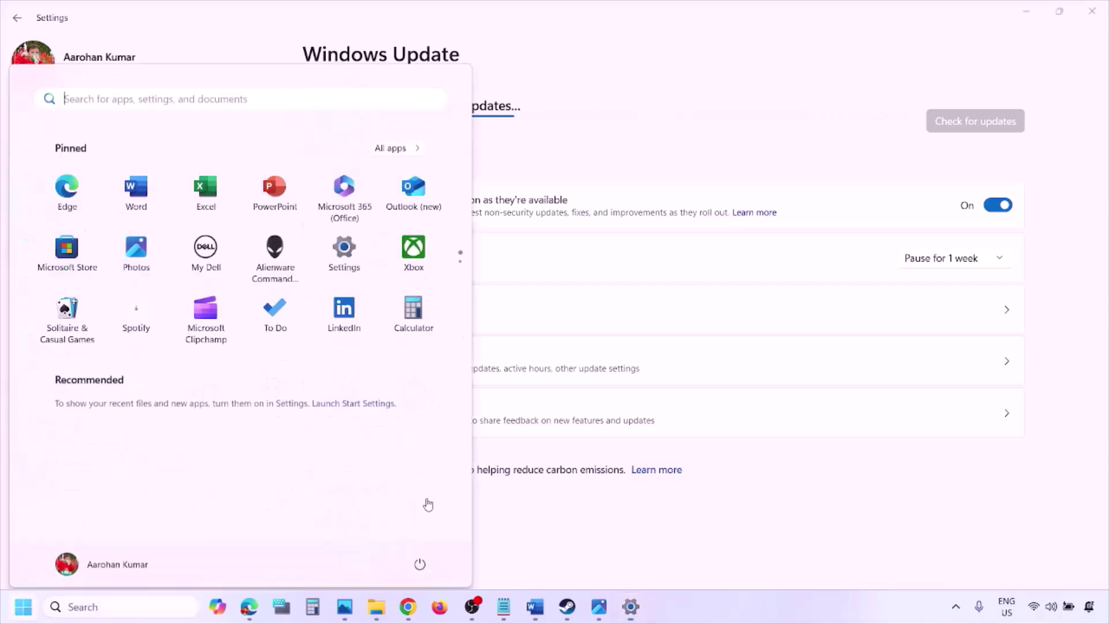
pyautogui.click(420, 556)
# Copy the Step 8 Visual C++ link from the Word document and open it in a new Chrome window.
pyautogui.click(536, 615)
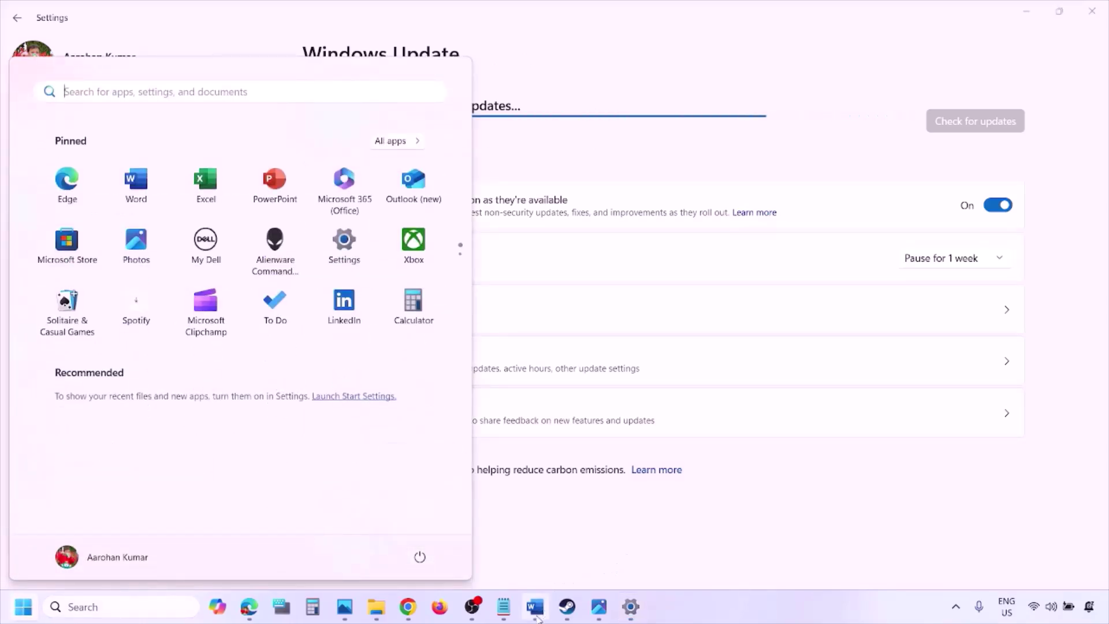
pyautogui.scroll(-2, 490, 457)
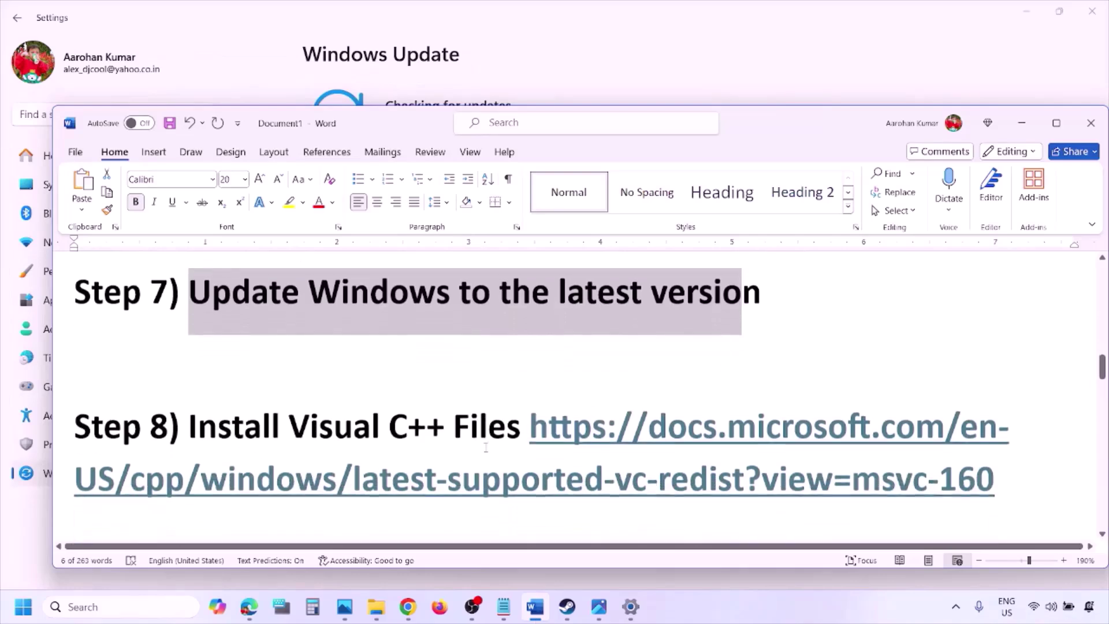
pyautogui.moveTo(1012, 482); pyautogui.dragTo(605, 426)
pyautogui.hotkey('ctrl', 'c')
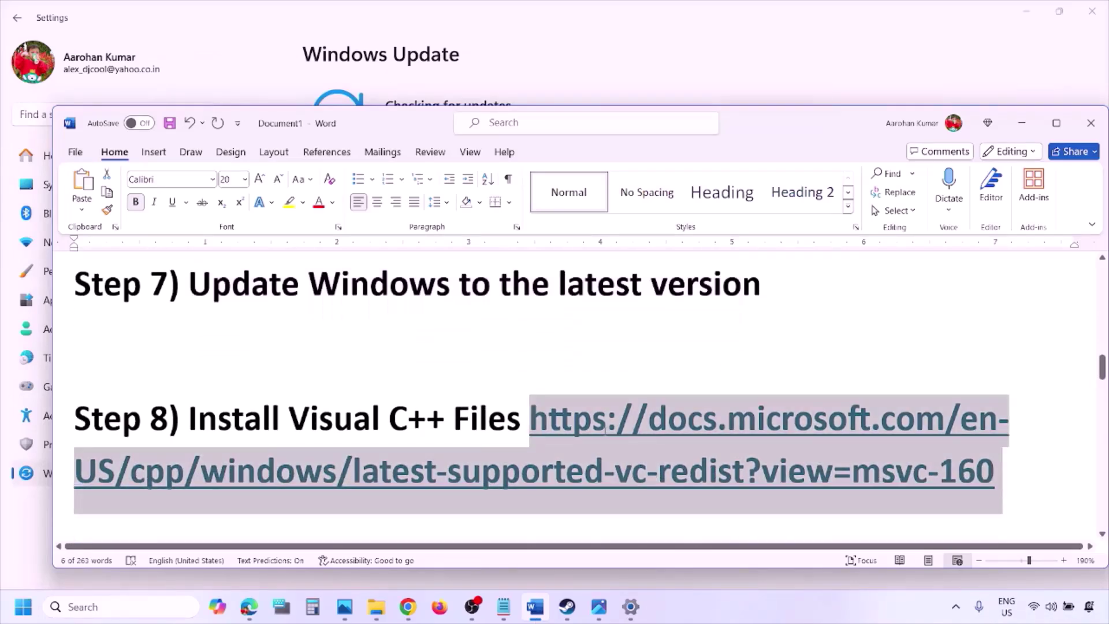
pyautogui.rightClick(407, 606)
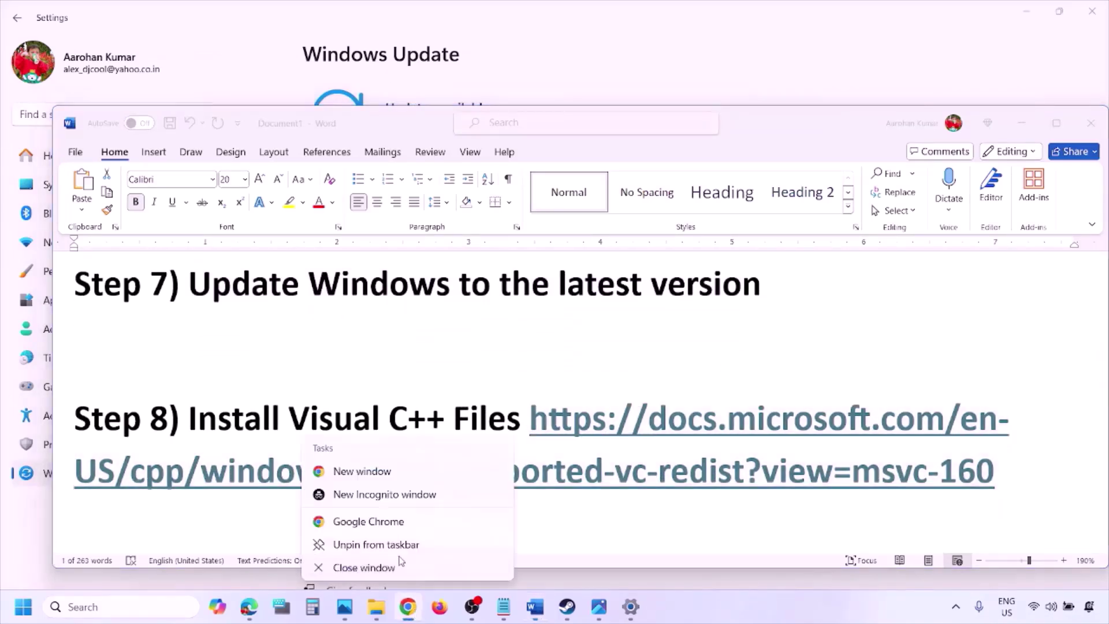
pyautogui.click(362, 471)
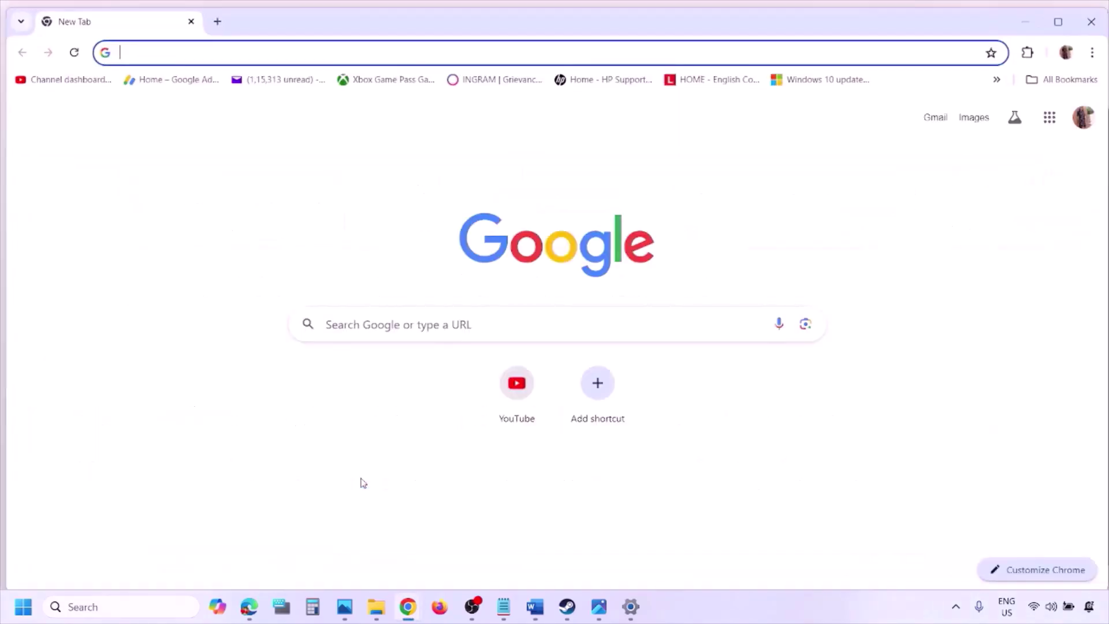
pyautogui.hotkey('ctrl', 'v')
pyautogui.press('Return')
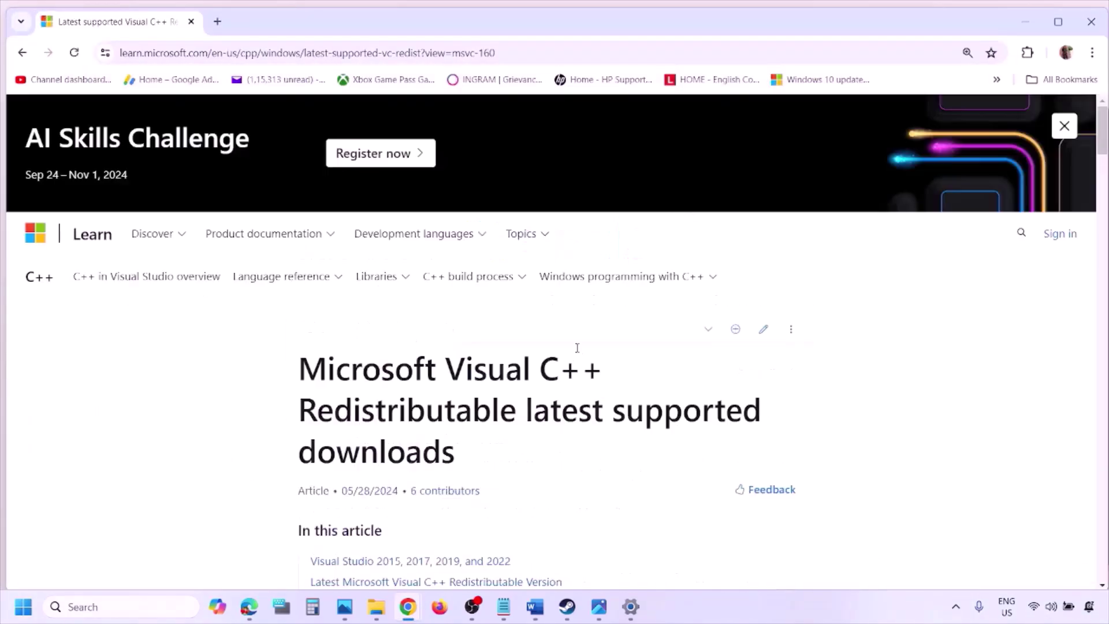
# Find the "Visual Studio 2015, 2017, 2019, and 2022" section of the article and highlight its heading.
pyautogui.scroll(-4, 479, 340)
pyautogui.scroll(-6, 482, 340)
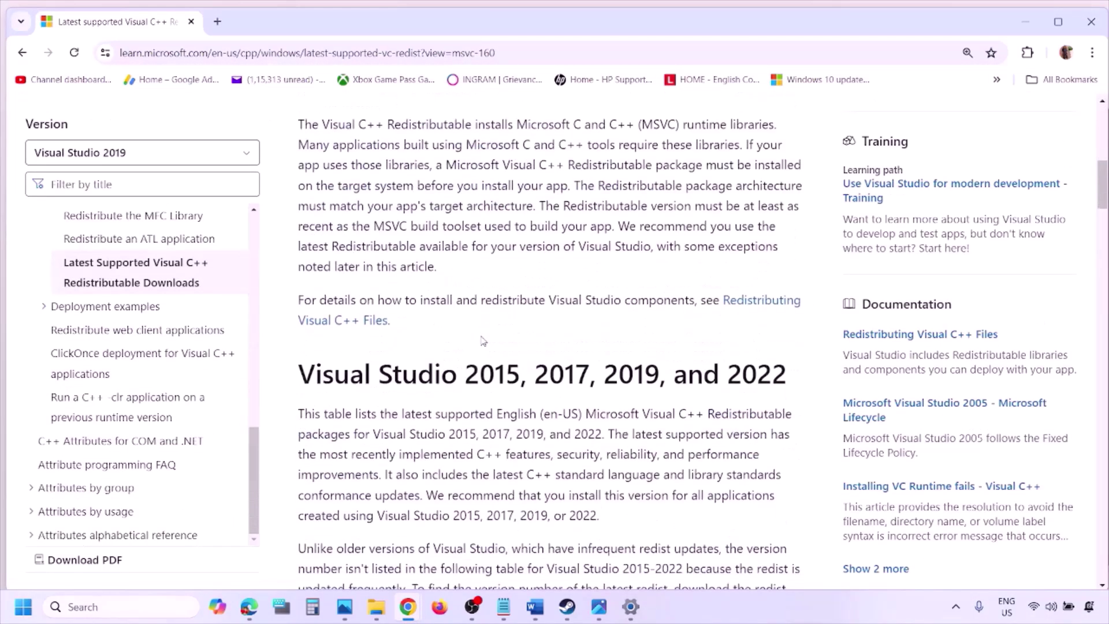
pyautogui.moveTo(357, 312); pyautogui.dragTo(746, 311)
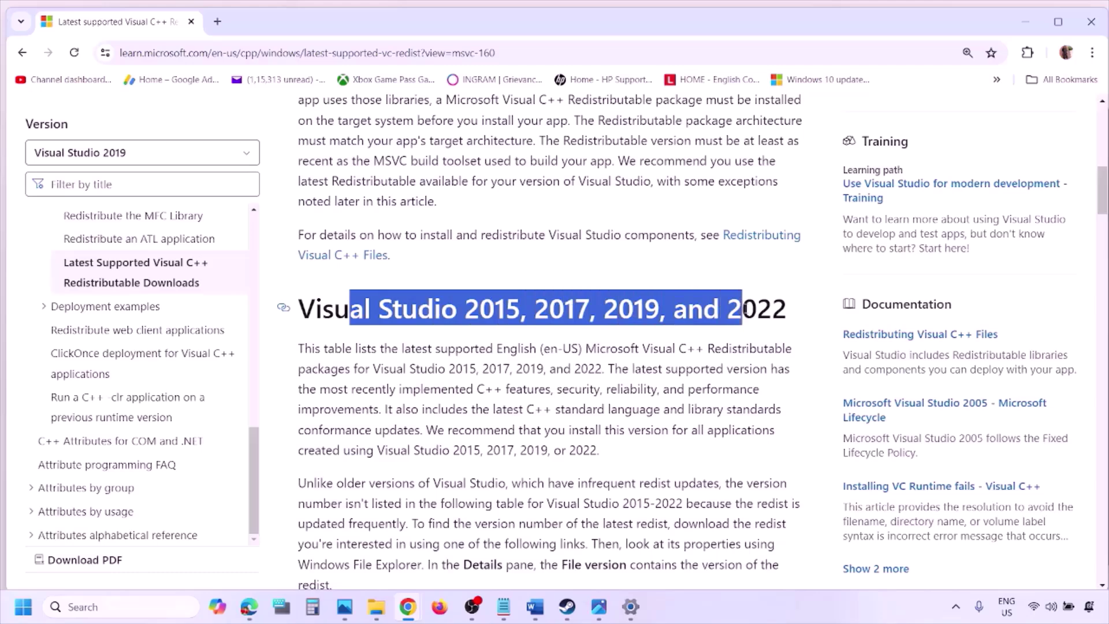
# Download the X86 Visual C++ Redistributable from the latest version table, run it and start its repair.
pyautogui.scroll(-5, 487, 416)
pyautogui.scroll(-4, 487, 416)
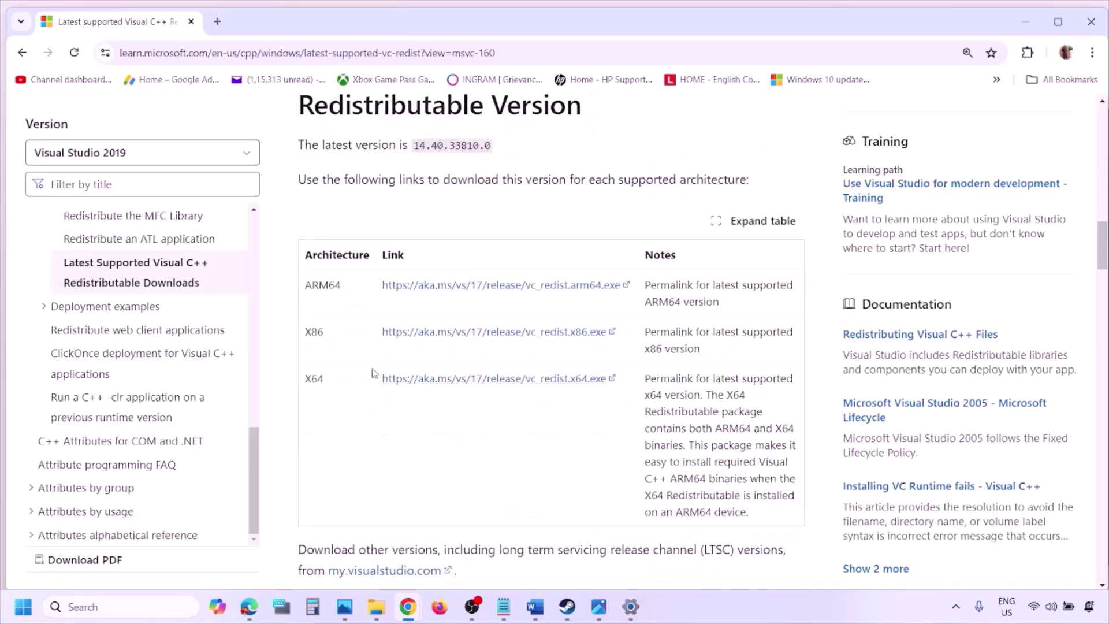
pyautogui.doubleClick(312, 336)
pyautogui.doubleClick(314, 379)
pyautogui.moveTo(306, 339); pyautogui.dragTo(566, 336)
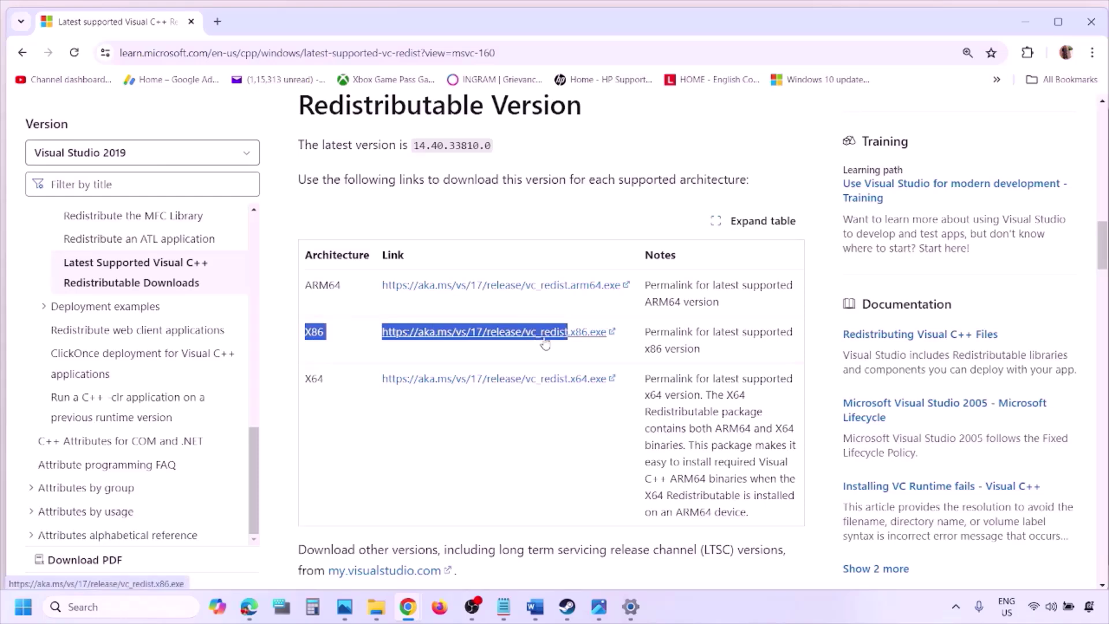
pyautogui.click(545, 342)
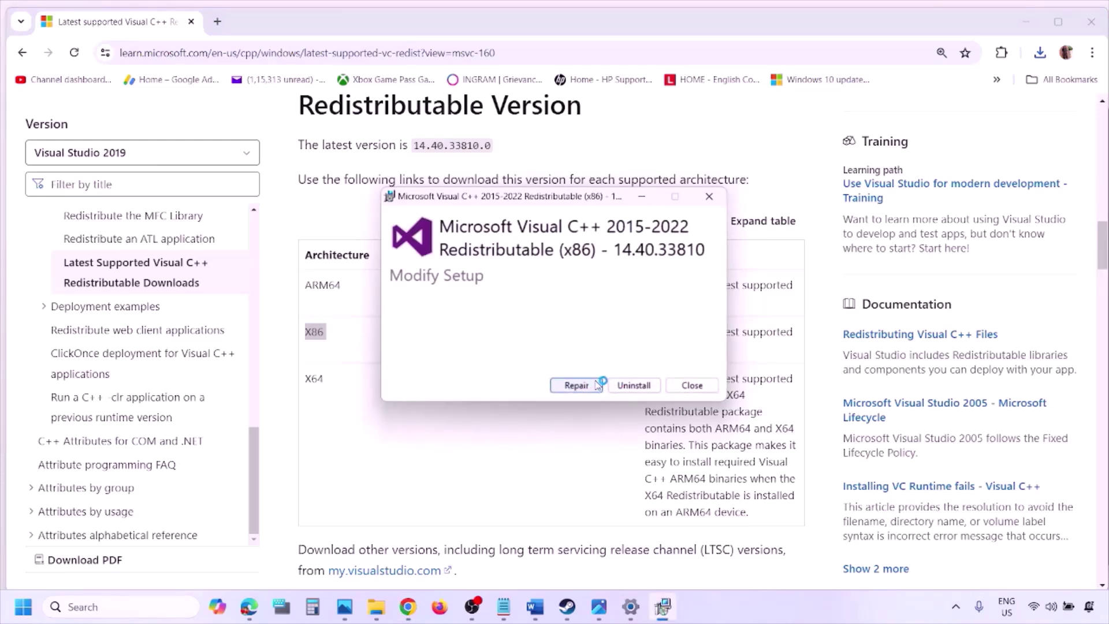
pyautogui.click(594, 385)
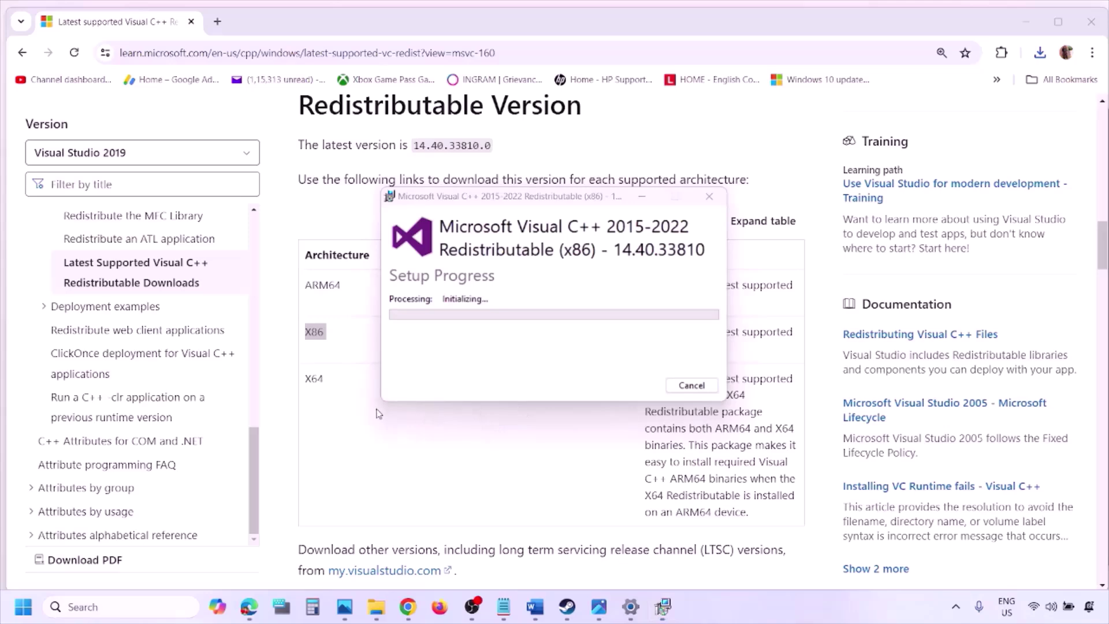
# Download the X64 Visual C++ Redistributable from the same table, run VC_redist.x64.exe and start its repair.
pyautogui.doubleClick(313, 379)
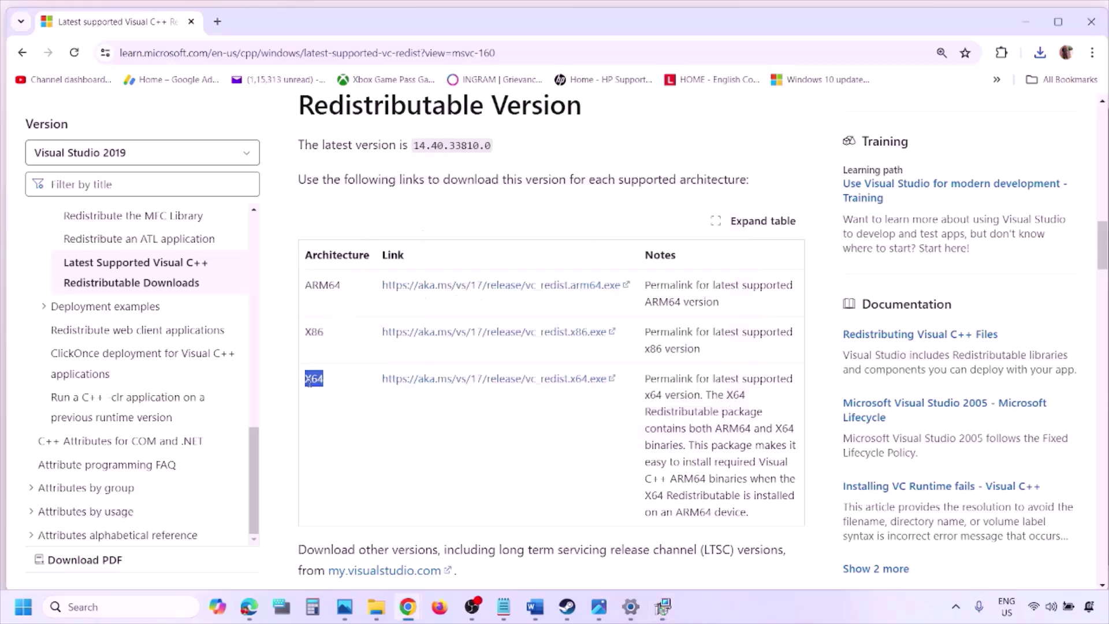
pyautogui.click(502, 384)
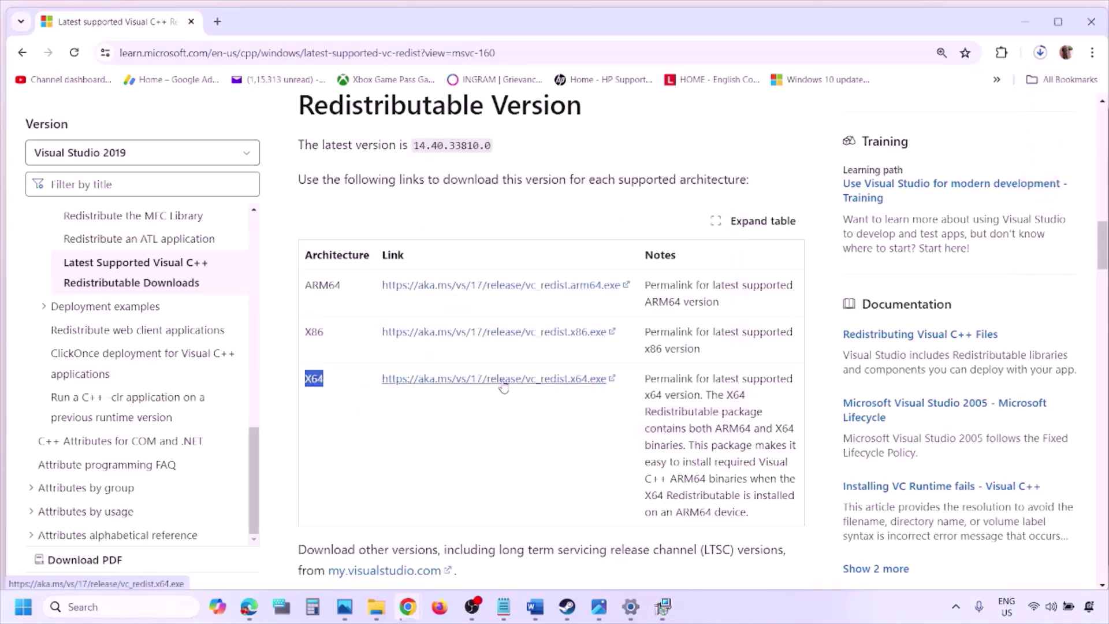
pyautogui.click(662, 606)
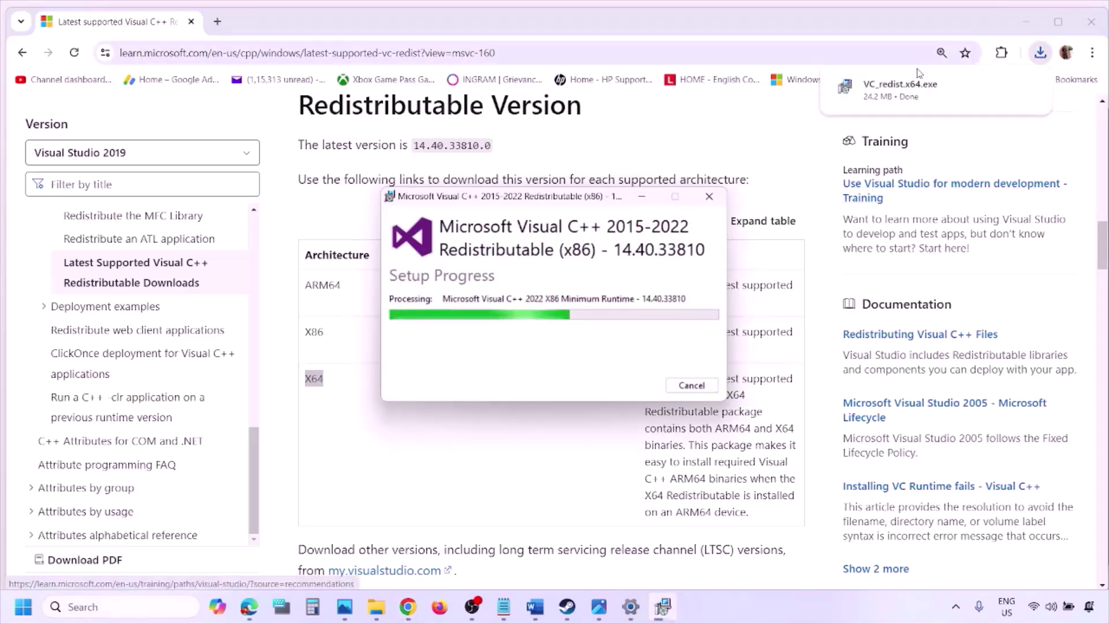
pyautogui.click(919, 73)
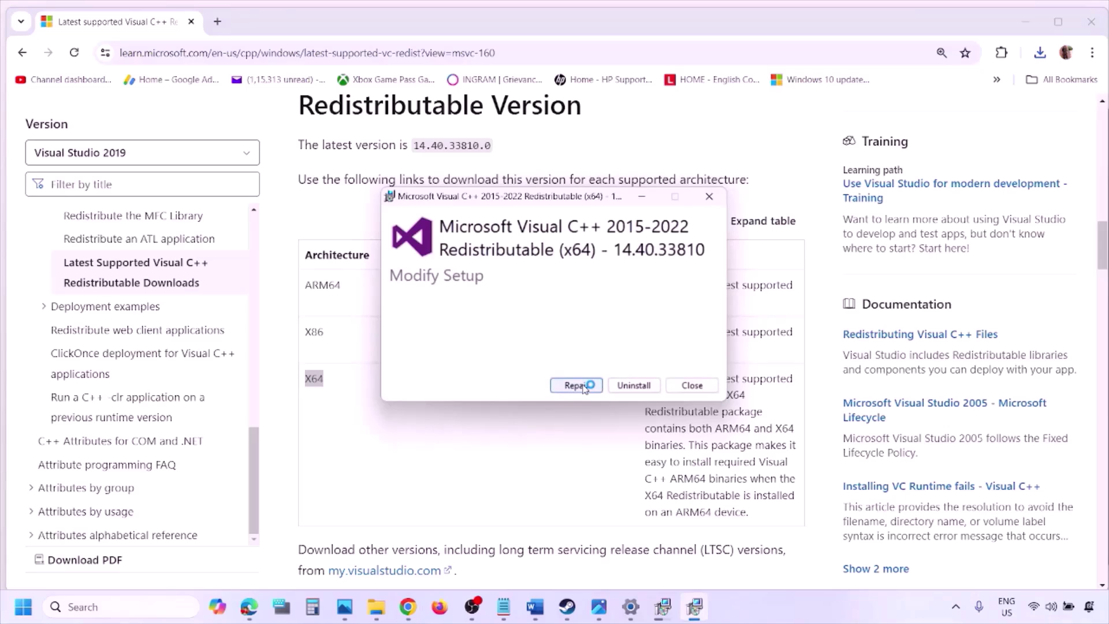
pyautogui.click(578, 385)
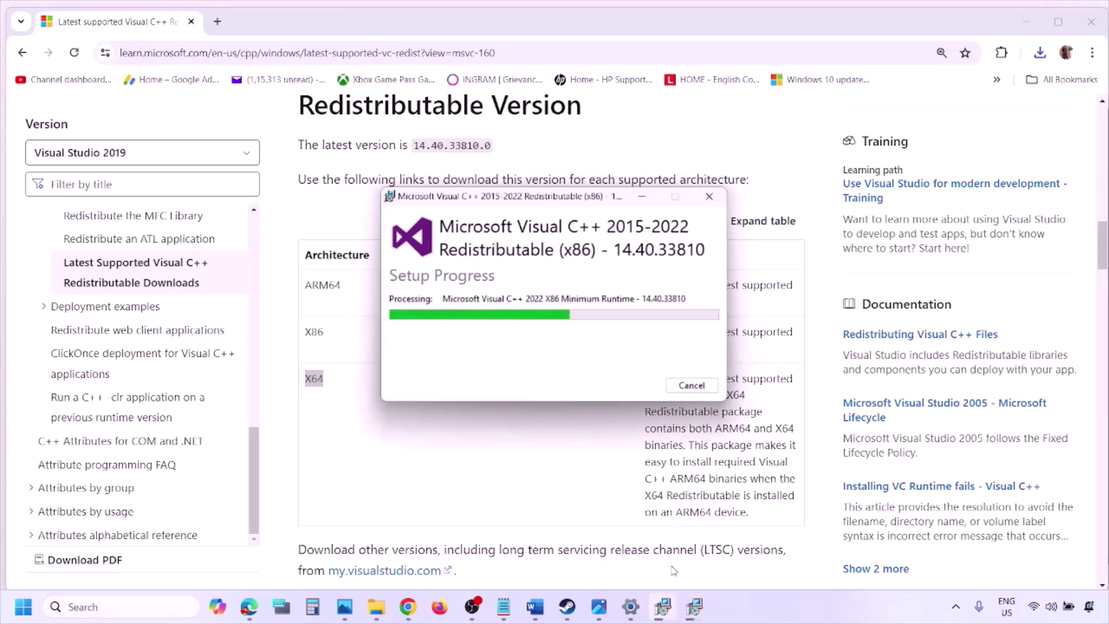
# Place the x86 and x64 setup windows side by side, and bring the download page back to the front.
pyautogui.moveTo(612, 194); pyautogui.dragTo(355, 245)
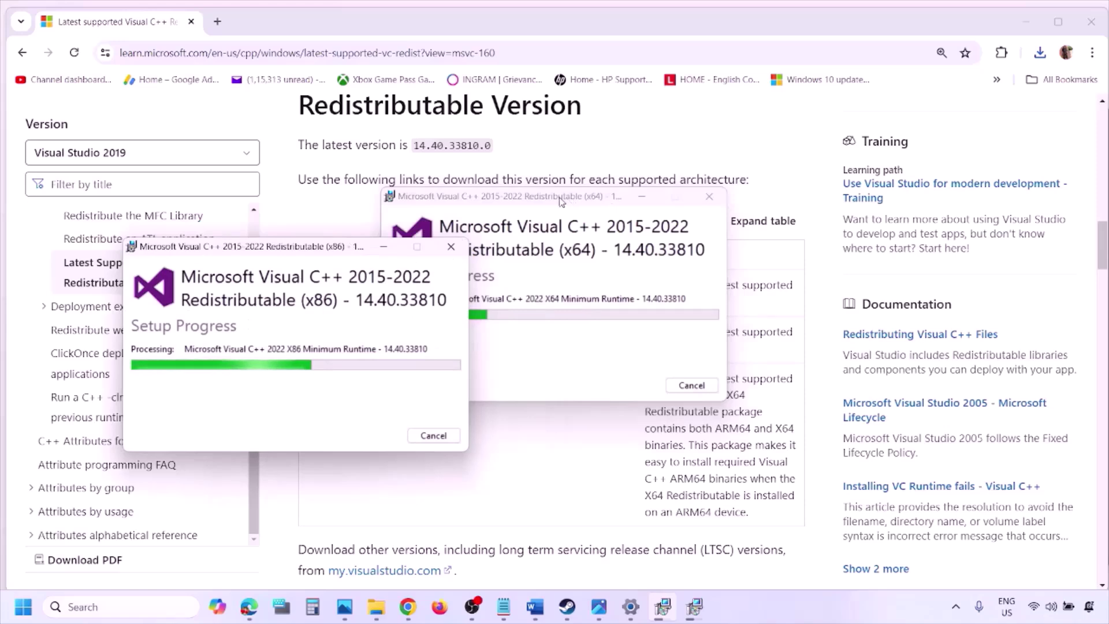
pyautogui.moveTo(563, 211); pyautogui.dragTo(701, 263)
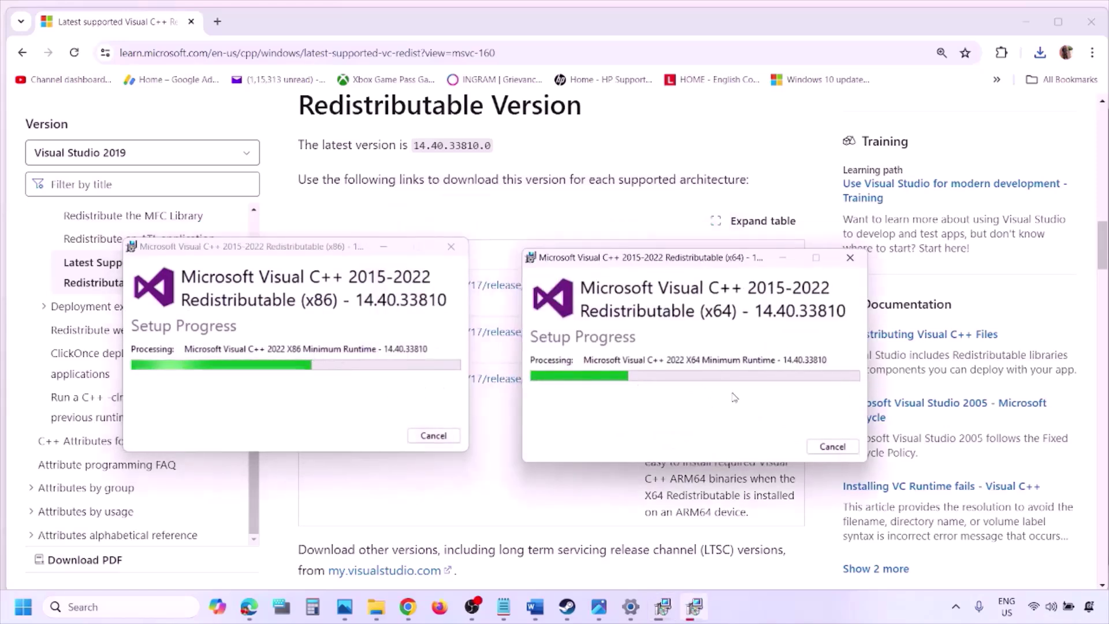
pyautogui.click(488, 499)
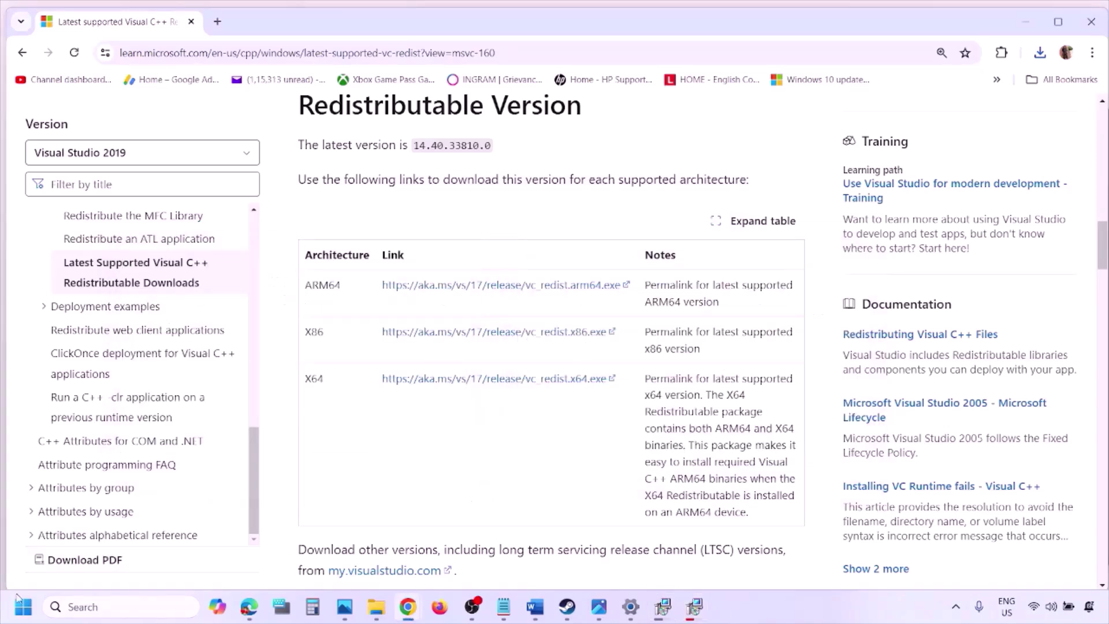
# Show the restart option among the Windows power options, and dismiss it without restarting.
pyautogui.click(23, 606)
pyautogui.click(421, 558)
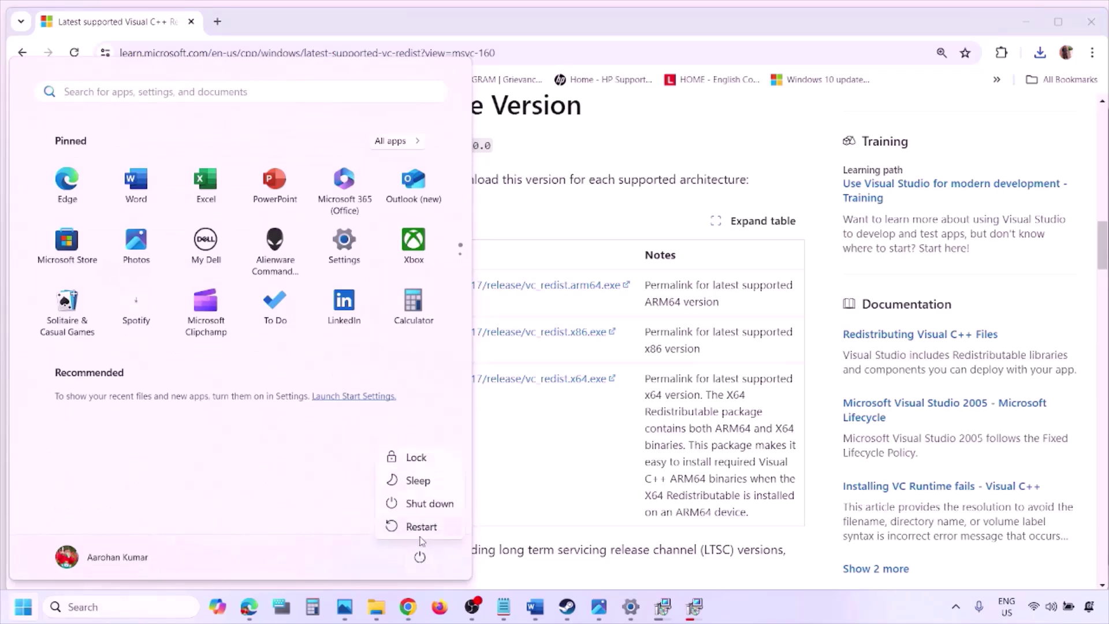
pyautogui.click(573, 492)
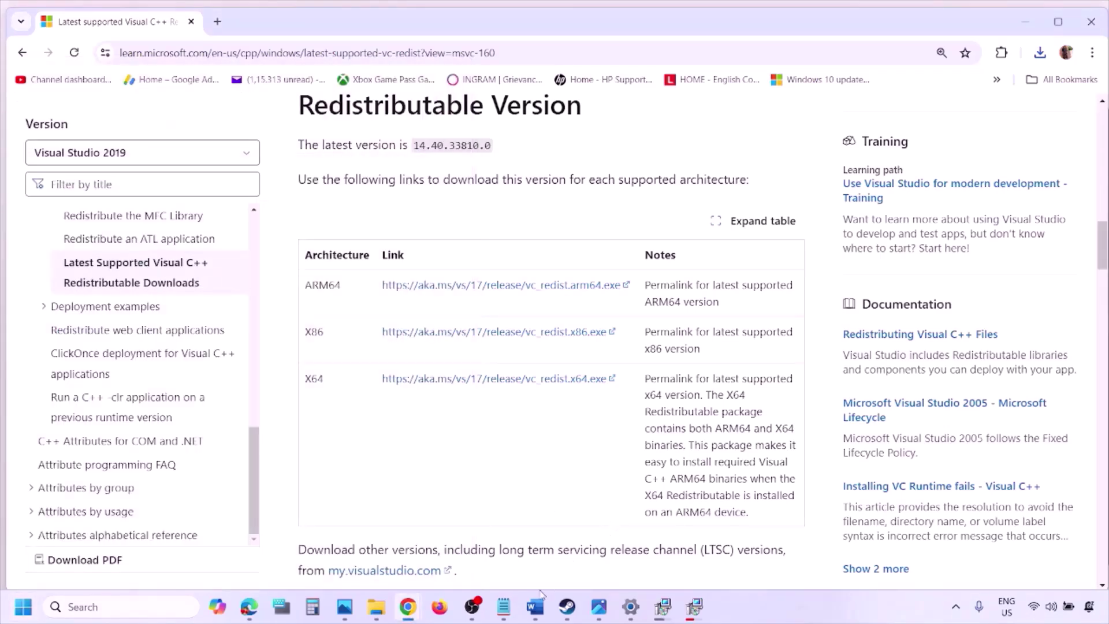
# Switch back to the Word document, go to Step 9 and maximize the window.
pyautogui.click(535, 606)
pyautogui.scroll(-3, 474, 391)
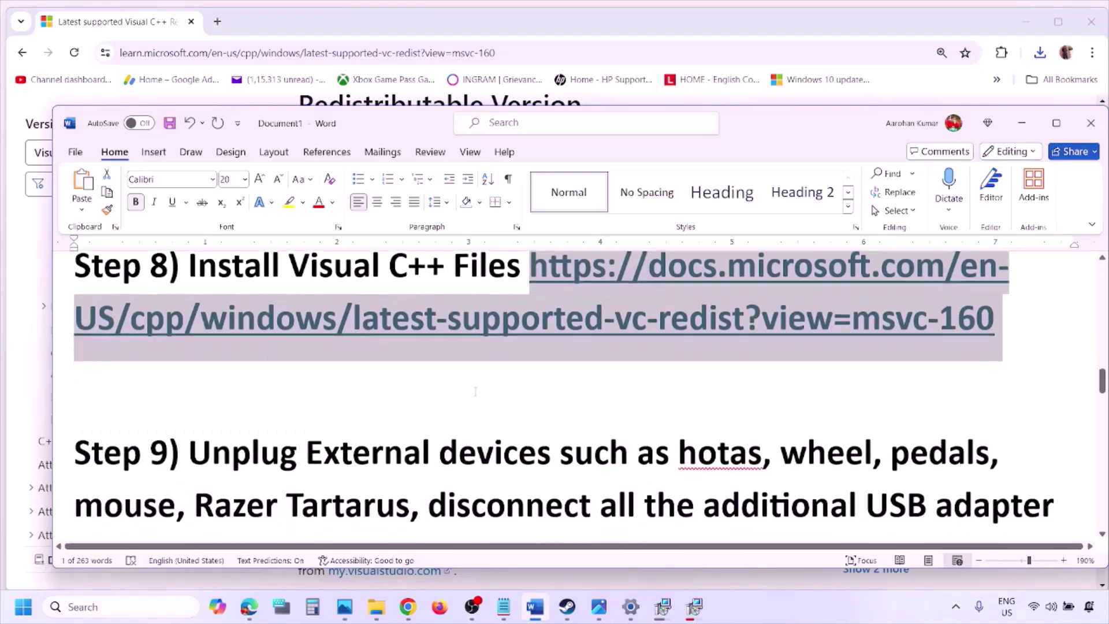
pyautogui.scroll(-2, 475, 392)
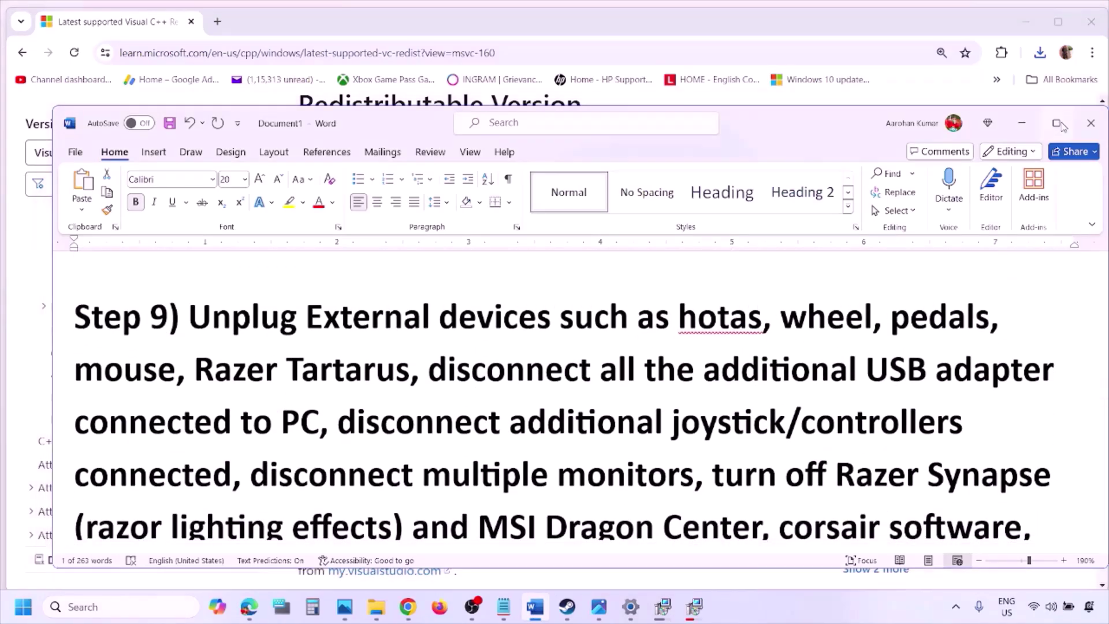
pyautogui.click(1057, 123)
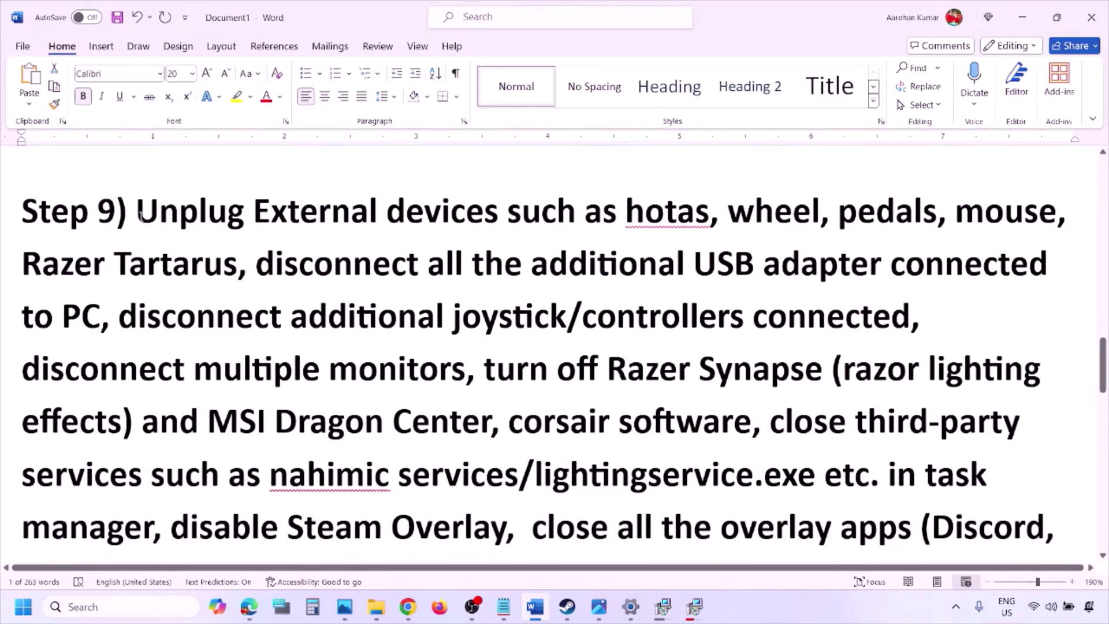
# Highlight in turn the Step 9 advice on unplugging external devices, additional joysticks/controllers and multiple monitors.
pyautogui.moveTo(139, 216); pyautogui.dragTo(824, 264)
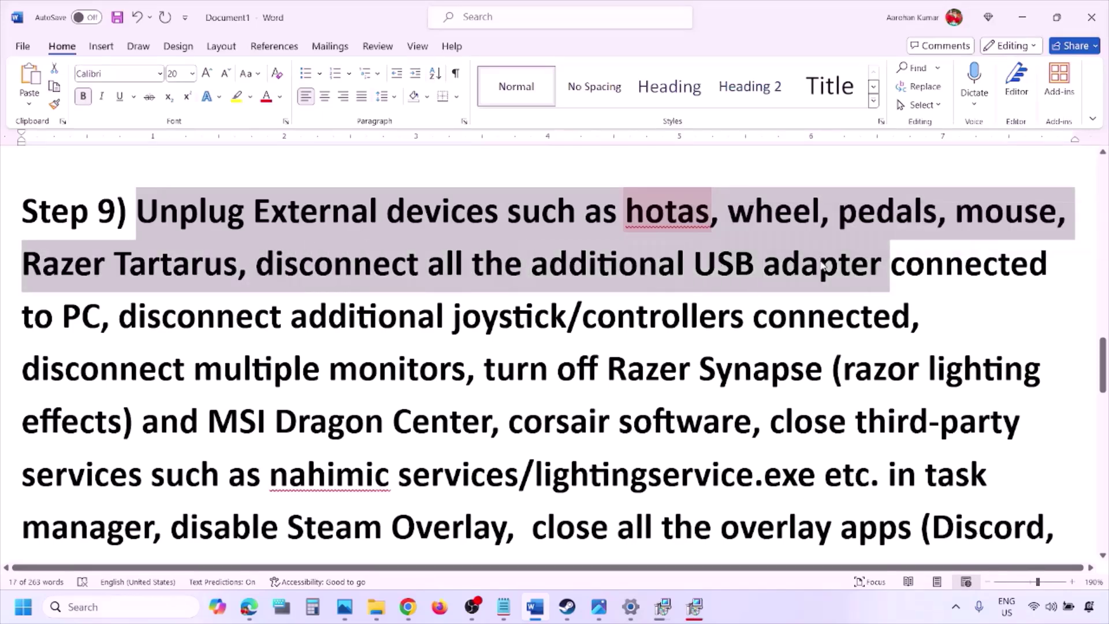
pyautogui.click(491, 284)
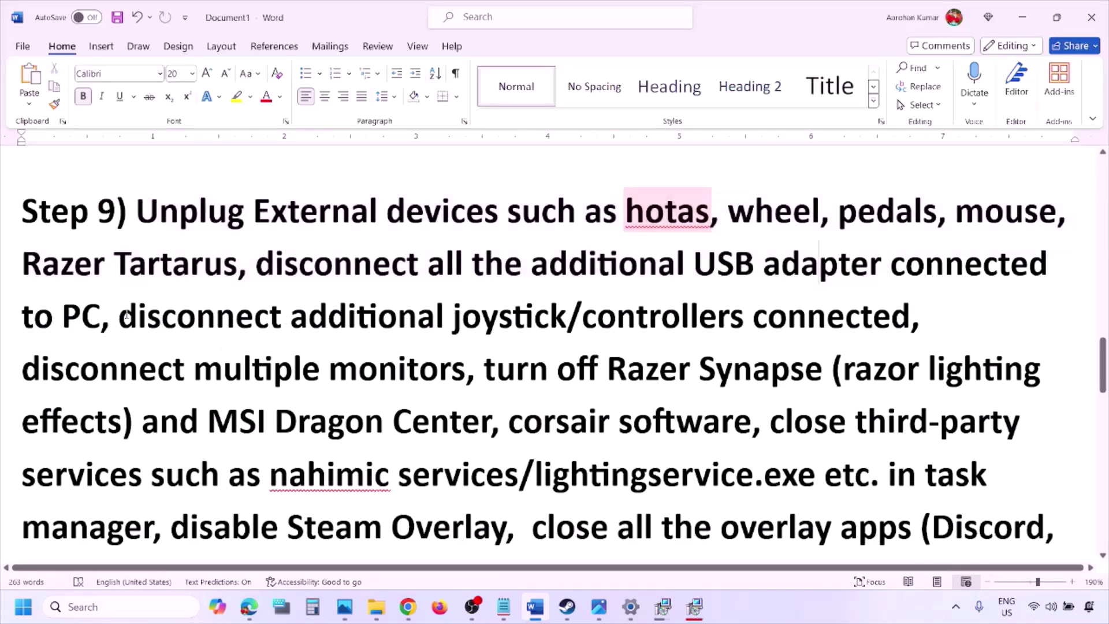
pyautogui.moveTo(126, 316); pyautogui.dragTo(772, 328)
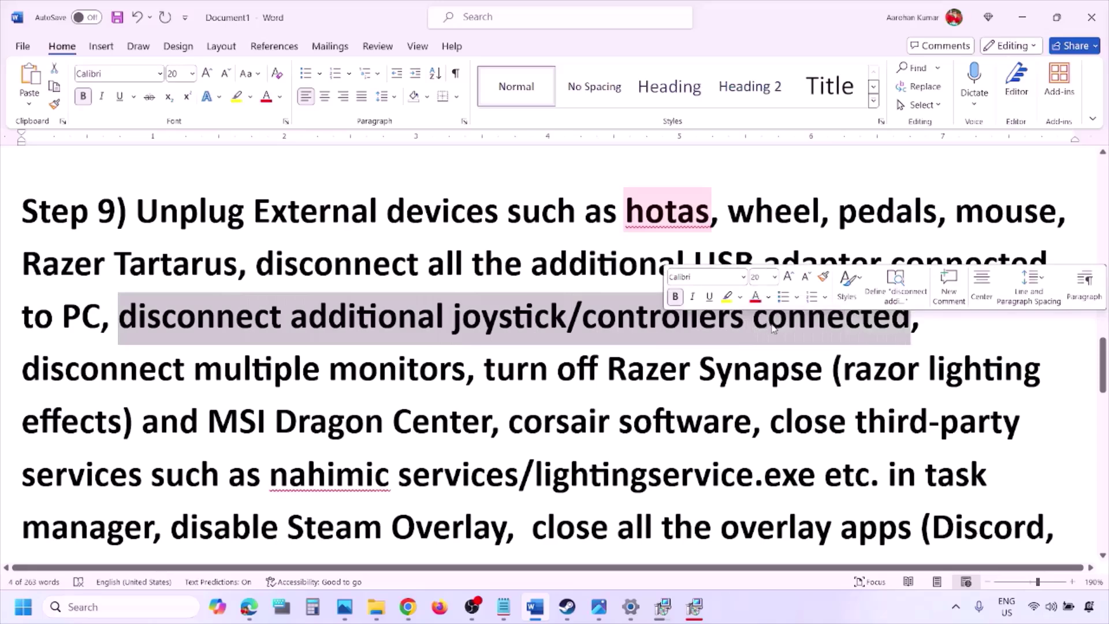
pyautogui.click(737, 347)
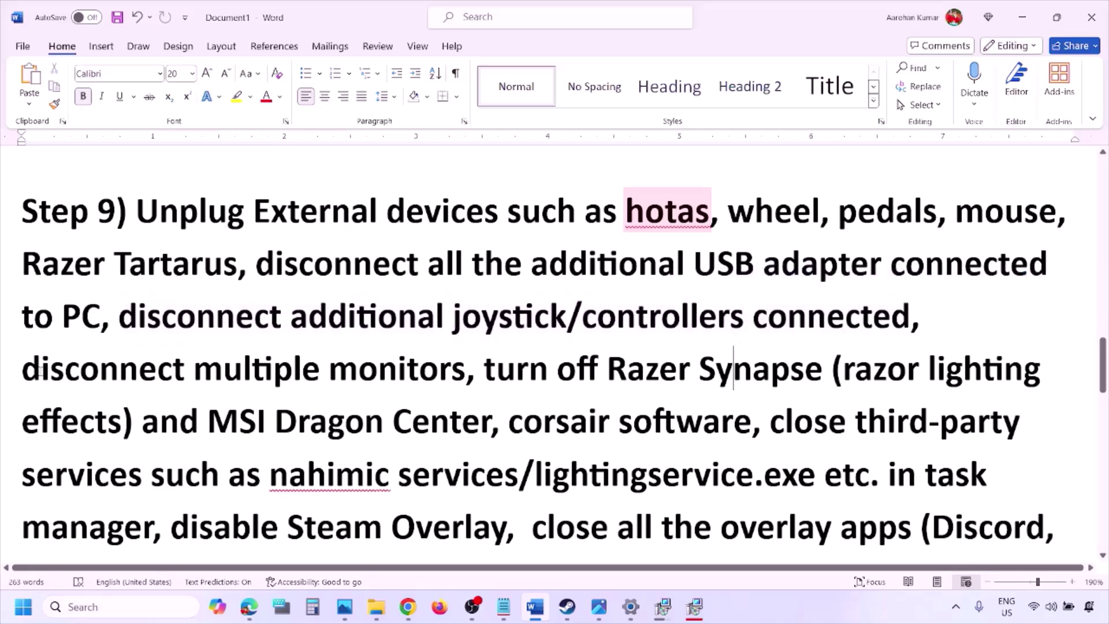
pyautogui.moveTo(38, 371); pyautogui.dragTo(465, 374)
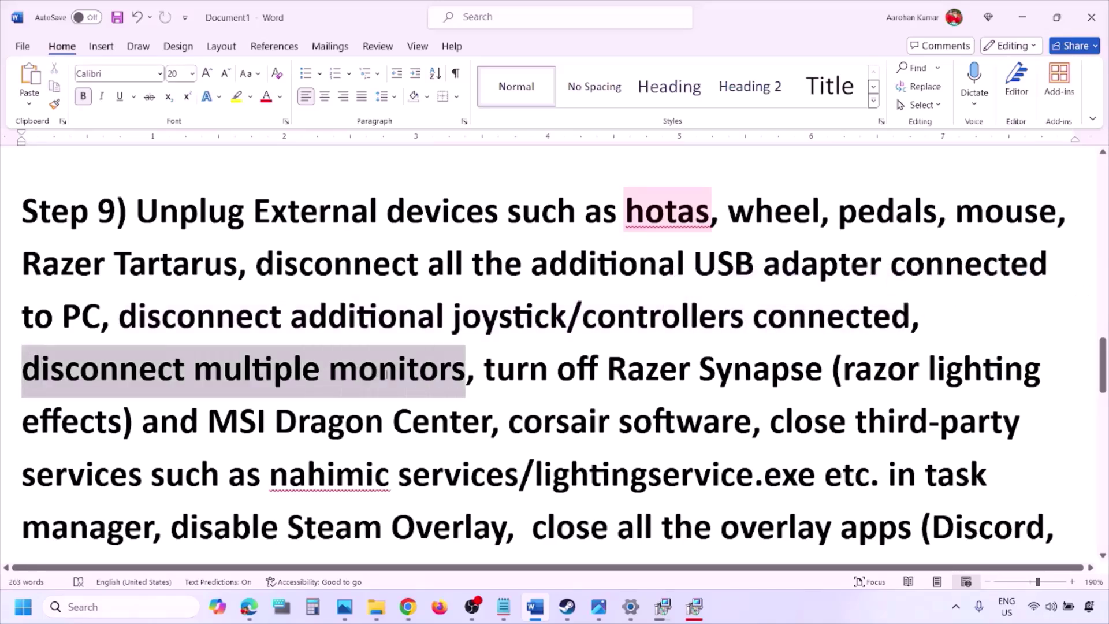
# Highlight the Step 9 advice on turning off Razer Synapse and third-party services, and the "disable Steam Overlay" phrase.
pyautogui.scroll(-1, 487, 304)
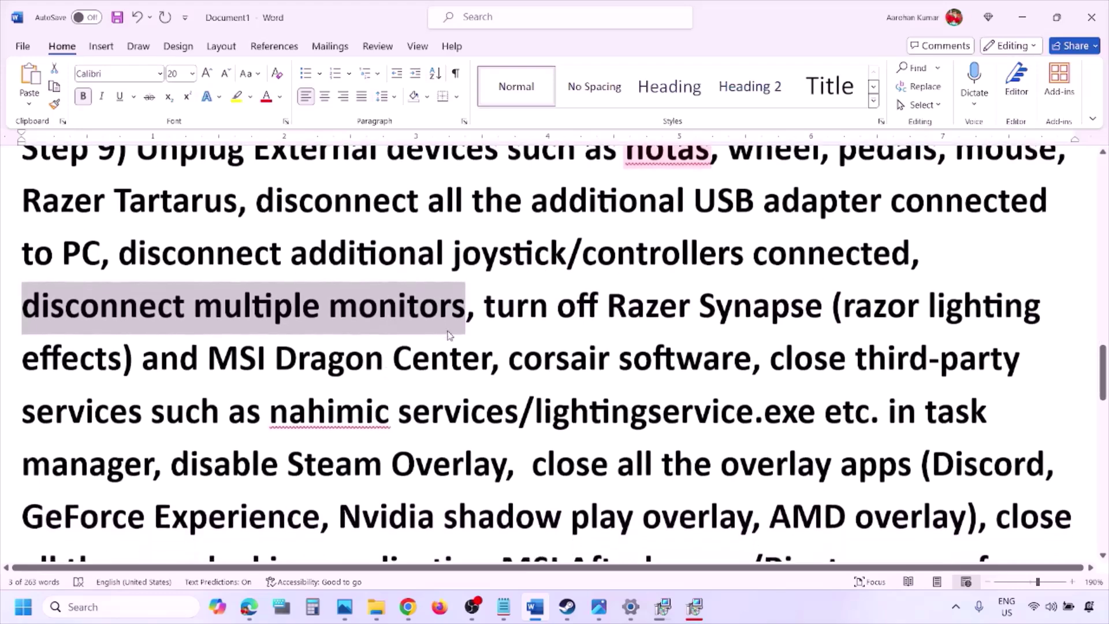
pyautogui.moveTo(487, 303); pyautogui.dragTo(153, 465)
pyautogui.scroll(-1, 213, 405)
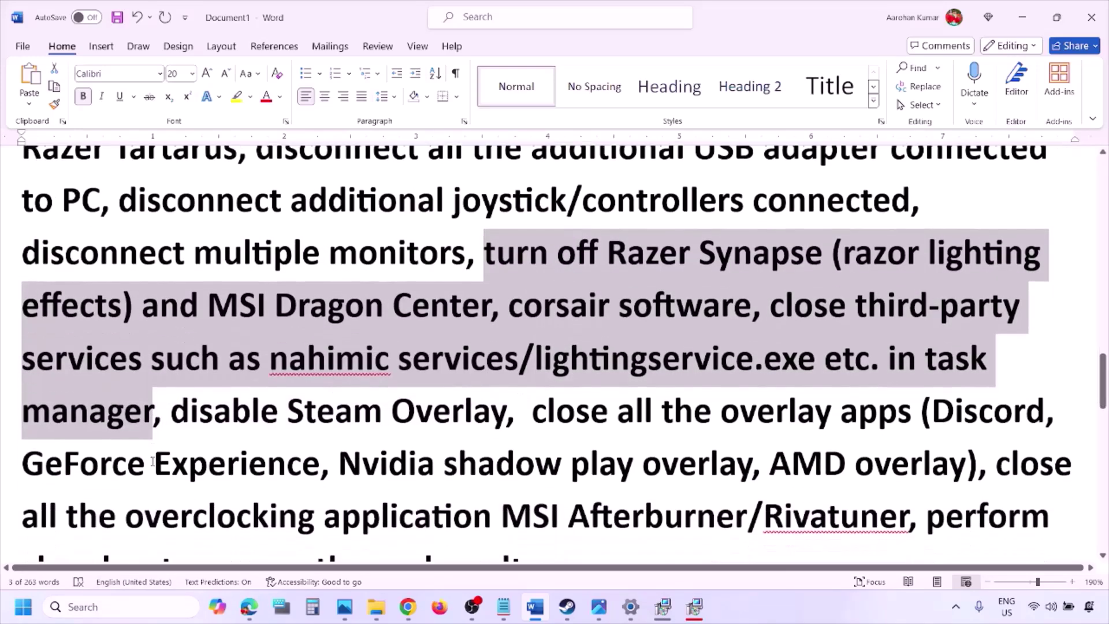
pyautogui.moveTo(171, 400); pyautogui.dragTo(508, 400)
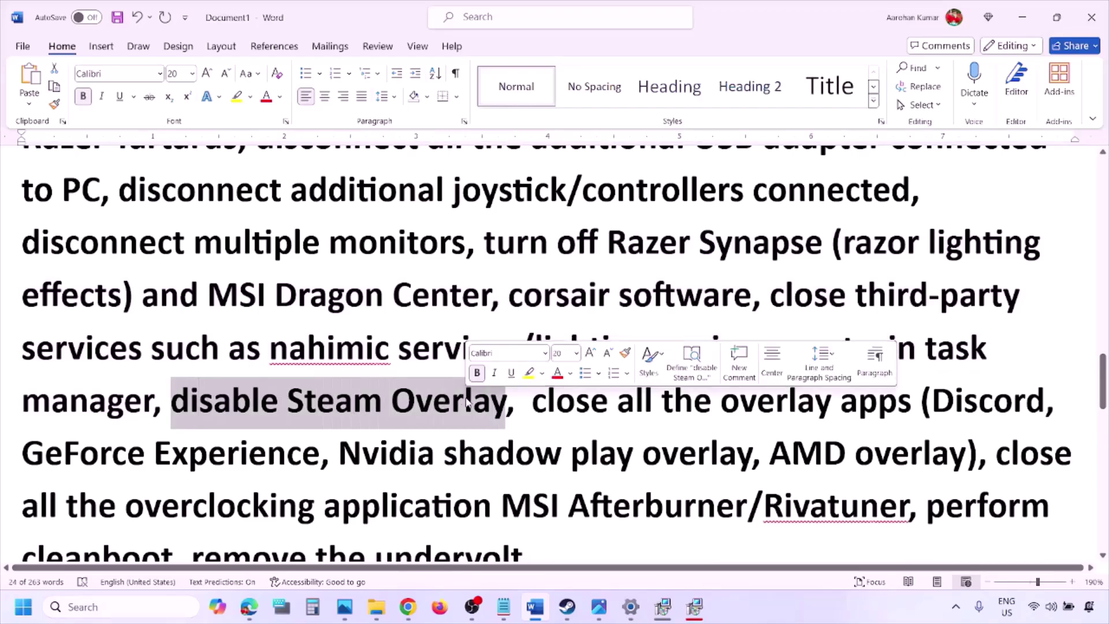
# Switch to the photo viewer, examine the Steam library image showing a game's Properties entry, and advance to the next image.
pyautogui.click(766, 613)
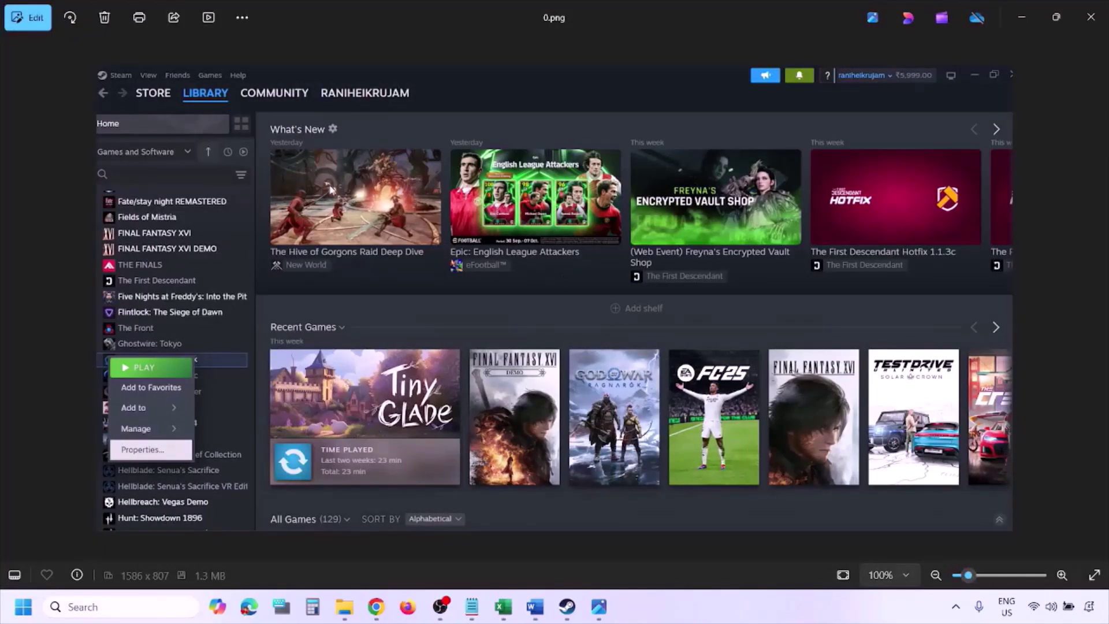
pyautogui.hotkey('ctrl', '+')
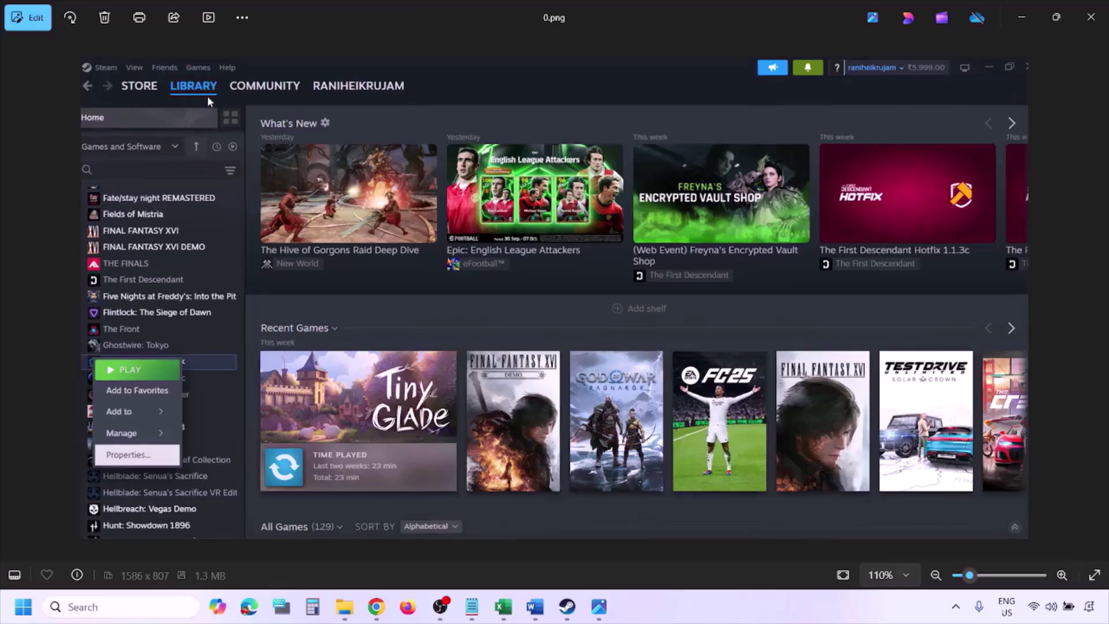
pyautogui.hotkey('ctrl', '-')
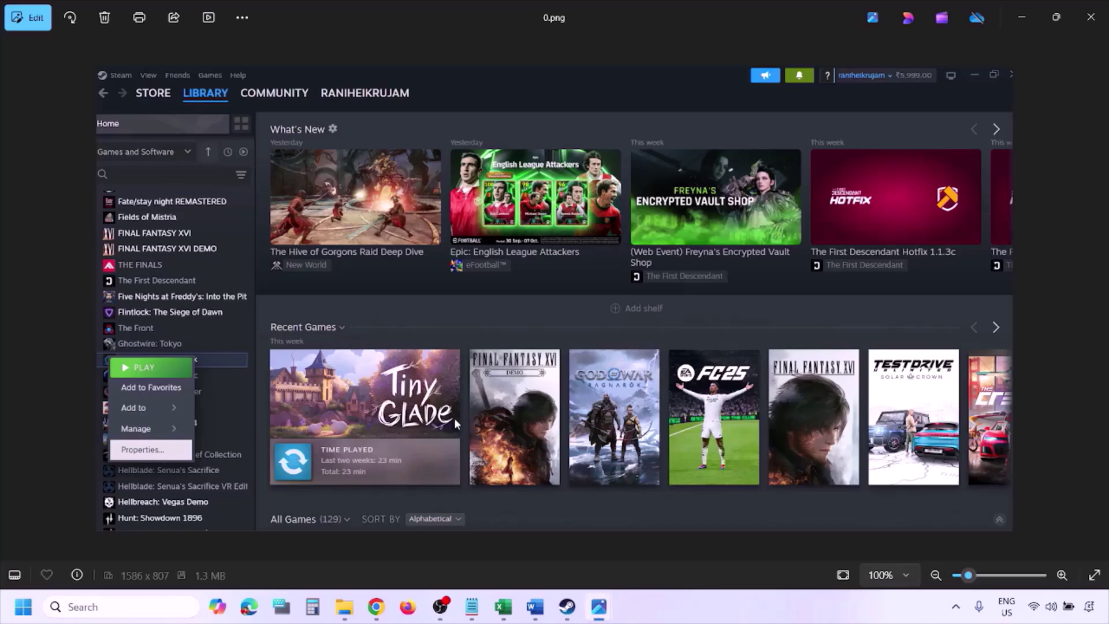
pyautogui.press('Right')
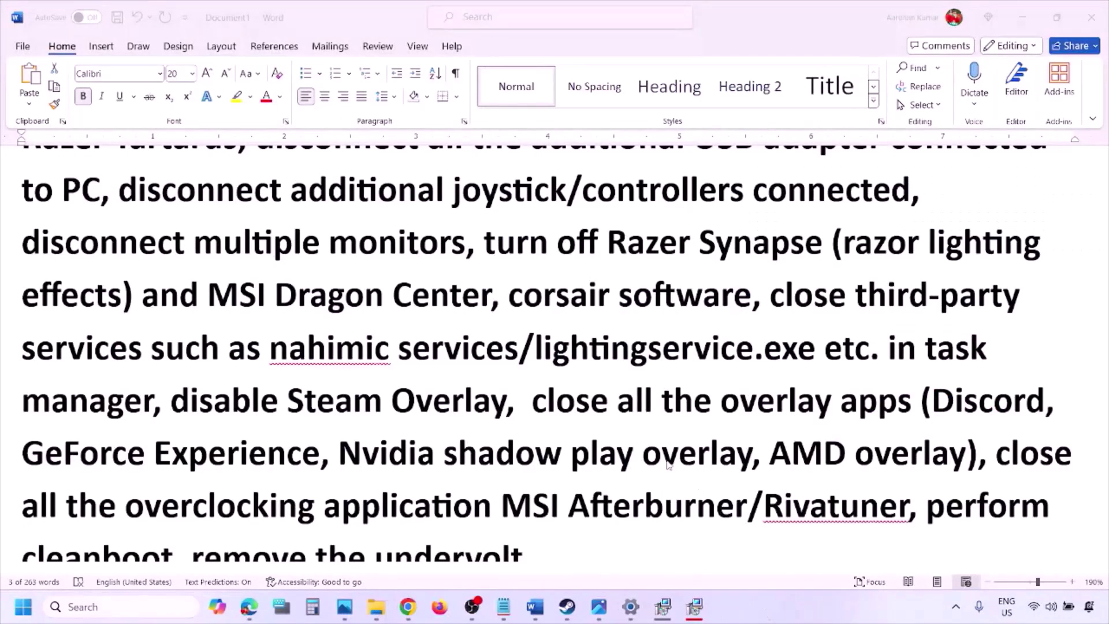
# Go to Discord's Game Overlay settings and turn off the in-game overlay.
pyautogui.scroll(-2, 668, 465)
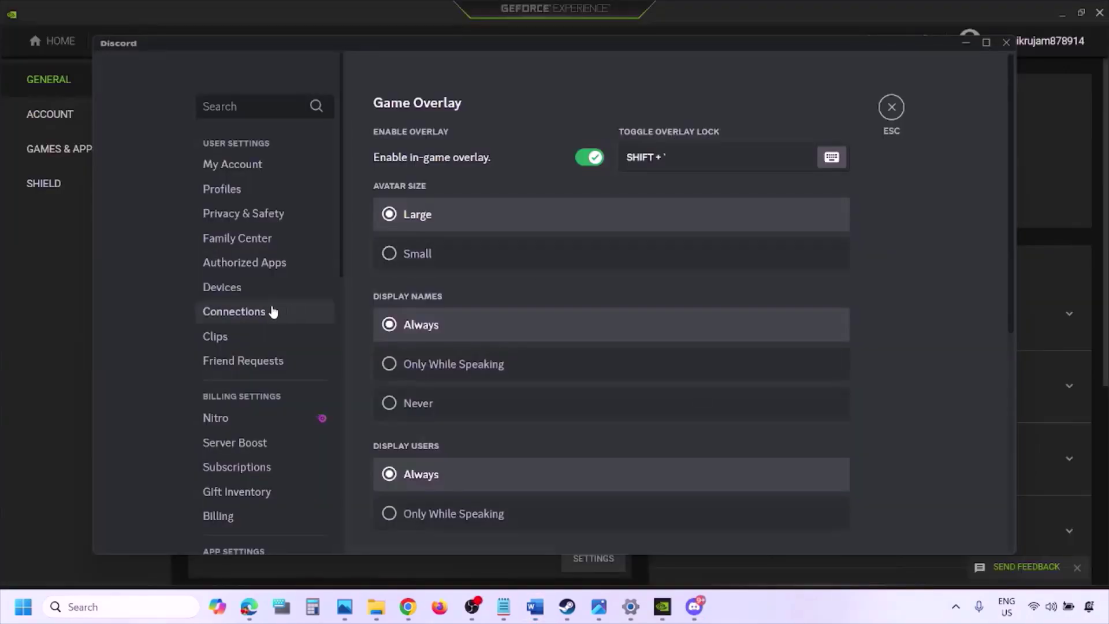
pyautogui.scroll(-10, 272, 310)
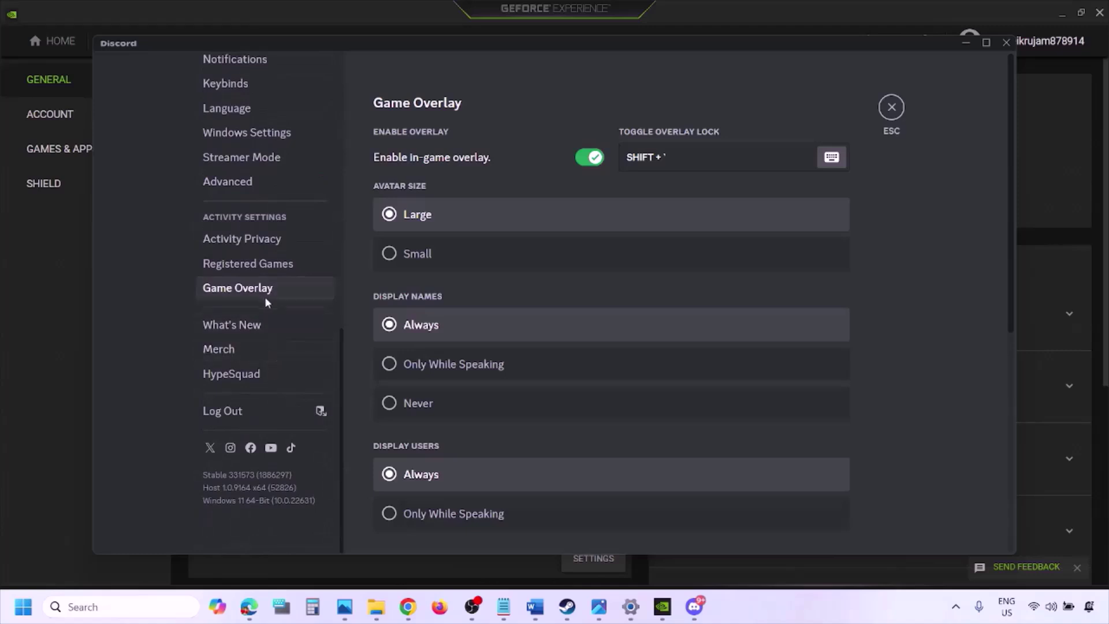
pyautogui.click(256, 289)
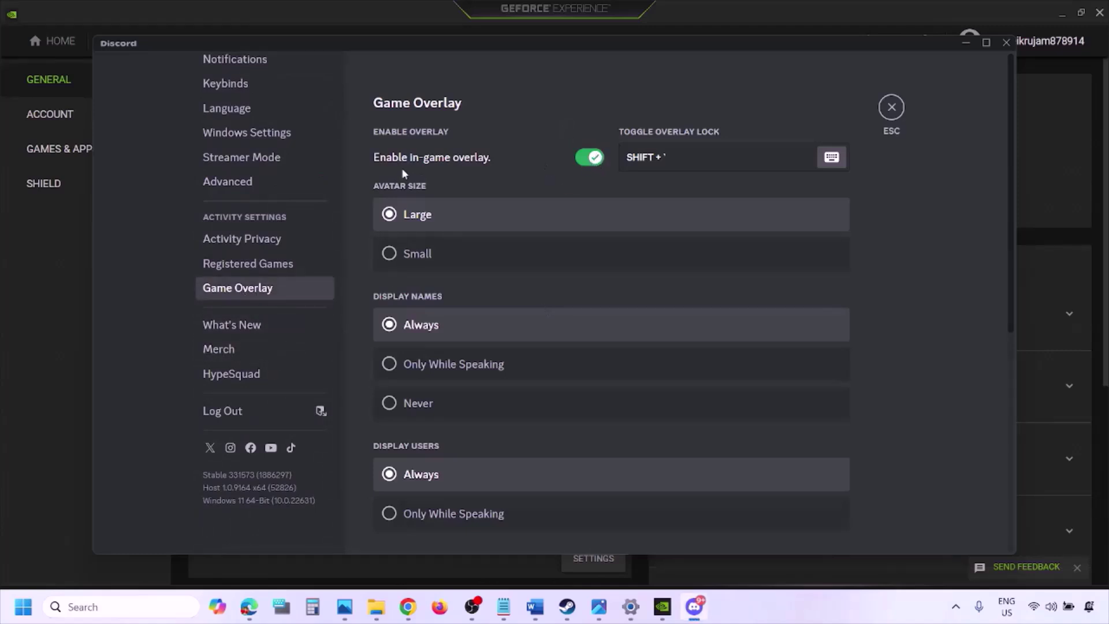
pyautogui.click(589, 157)
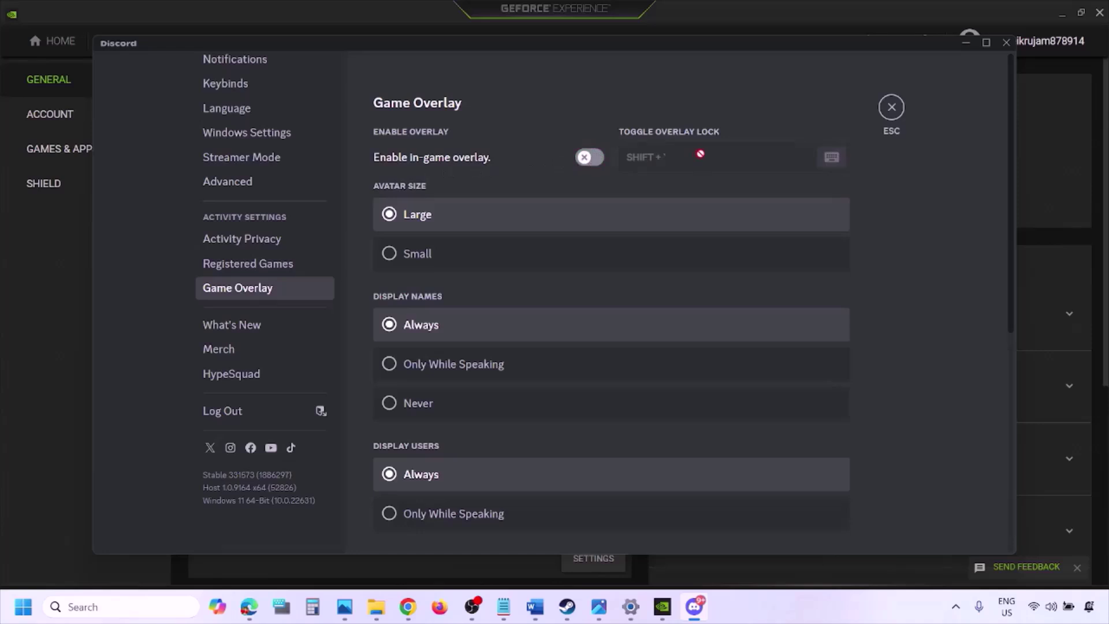
# Switch to GeForce Experience, turn off its in-game overlay, and return to the Word document.
pyautogui.click(667, 610)
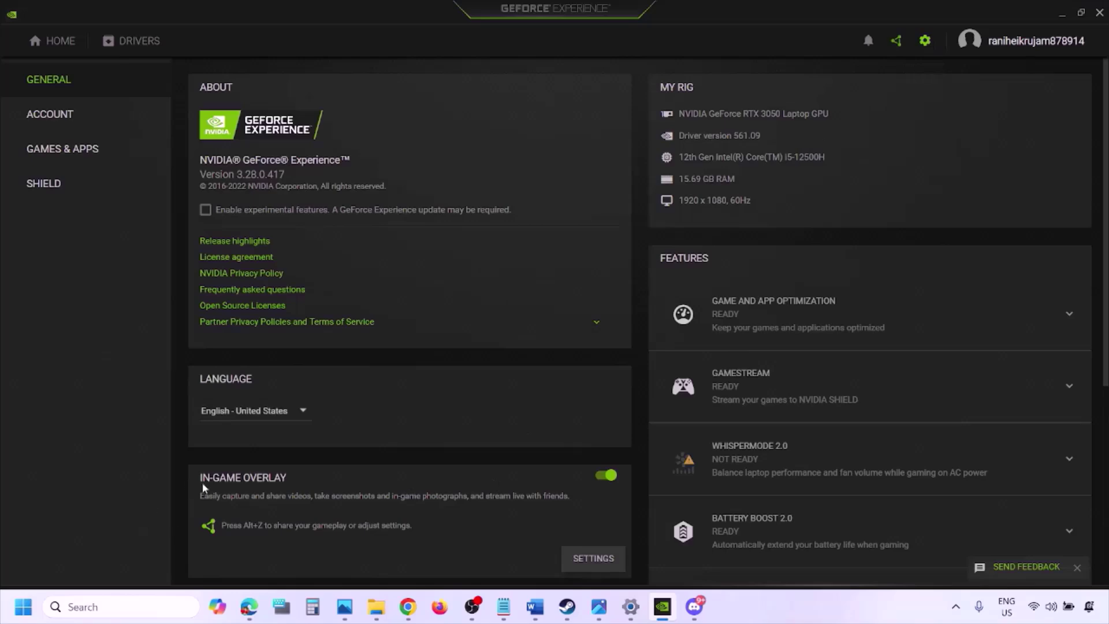
pyautogui.click(605, 476)
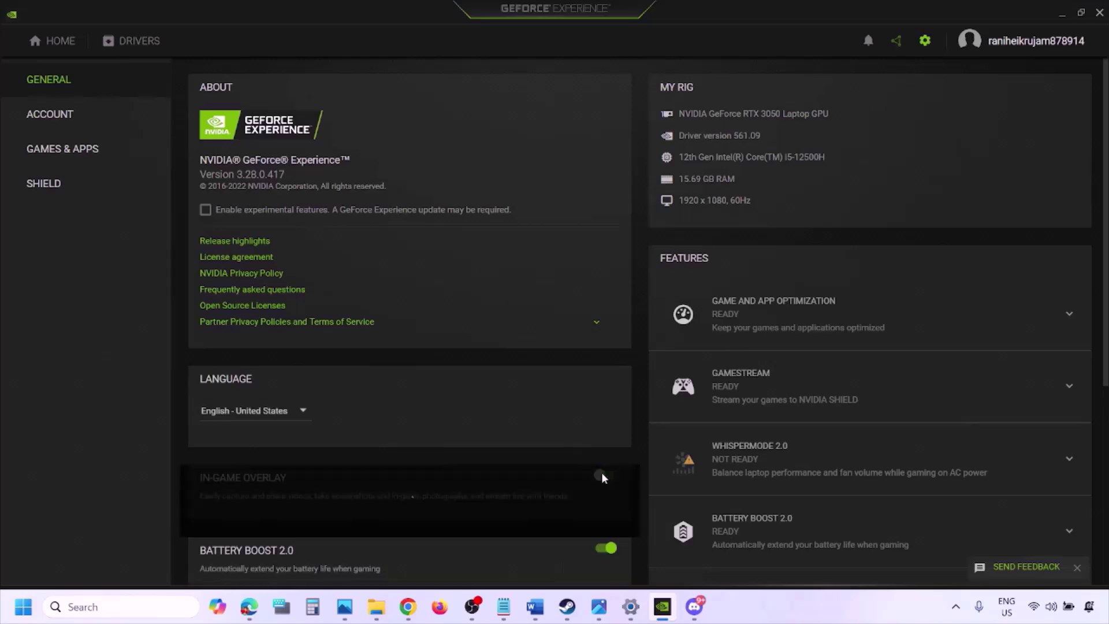
pyautogui.click(533, 616)
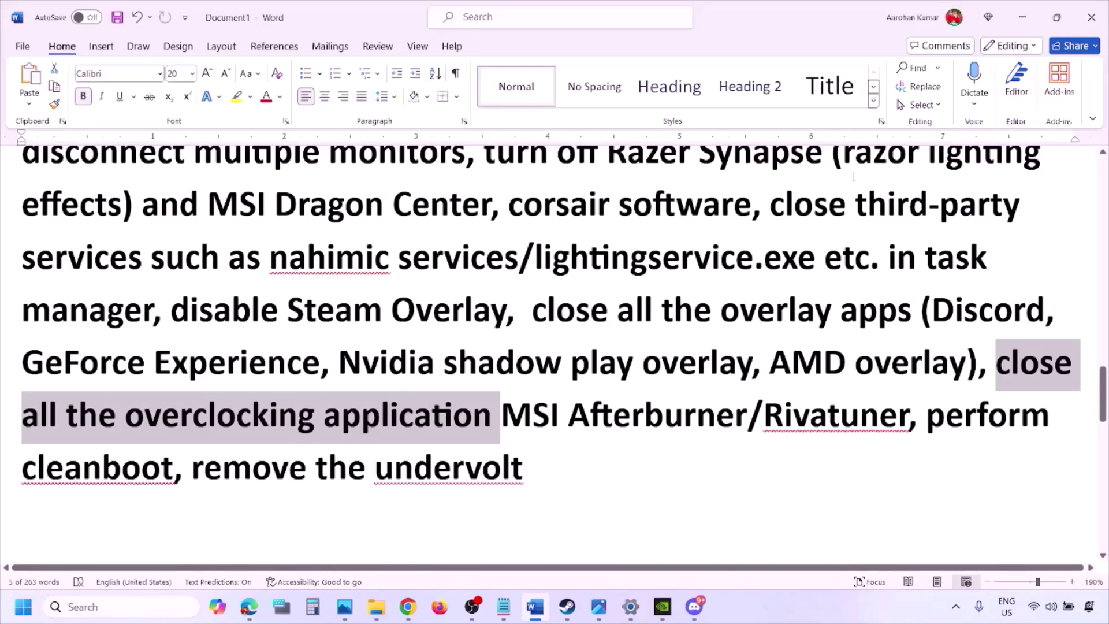
# Highlight the phrase "close all the overlay apps" in the Step 9 advice.
pyautogui.scroll(2, 794, 233)
pyautogui.scroll(-2, 693, 277)
pyautogui.scroll(1, 603, 325)
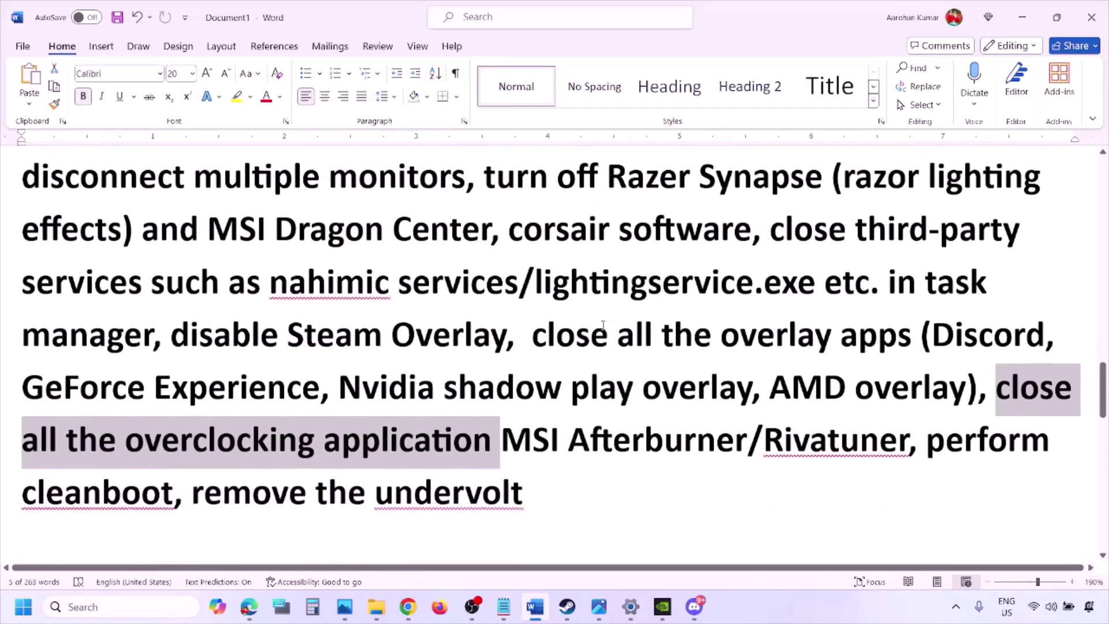
pyautogui.moveTo(548, 337); pyautogui.dragTo(867, 346)
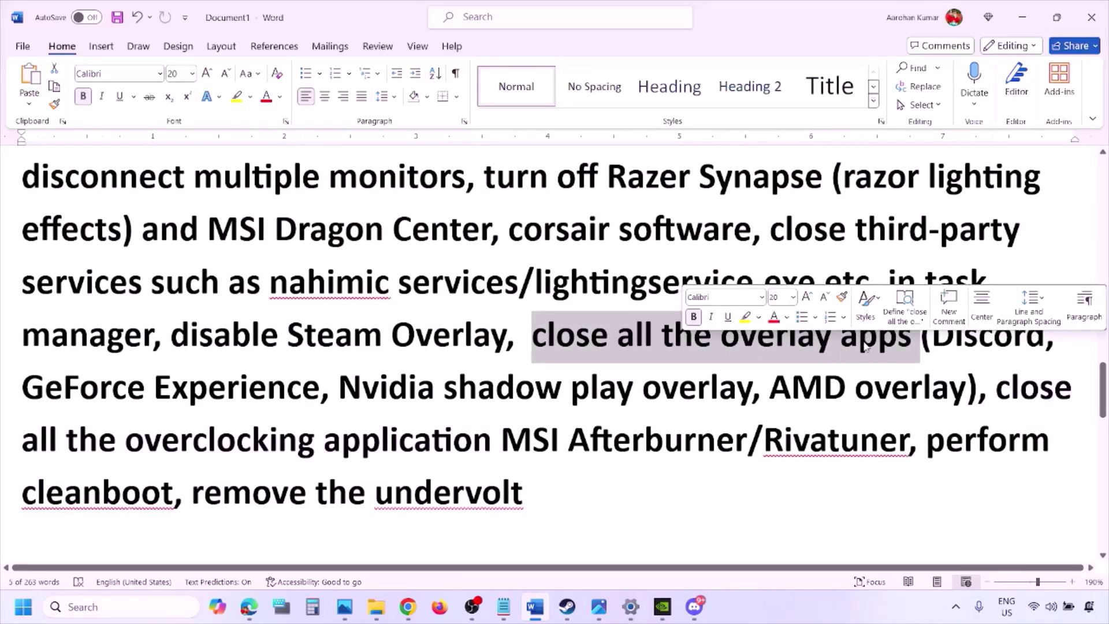
pyautogui.click(609, 341)
pyautogui.moveTo(533, 338); pyautogui.dragTo(919, 341)
# Quit Discord, the NVIDIA app and Logitech G HUB among the background apps in the system tray.
pyautogui.click(956, 606)
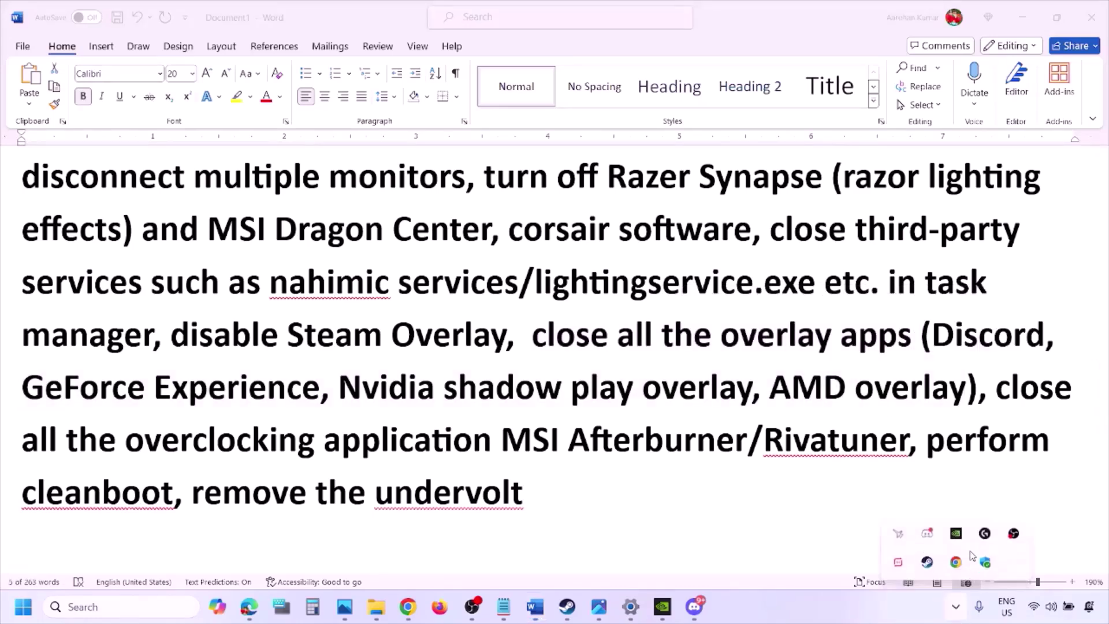
pyautogui.rightClick(929, 537)
pyautogui.click(960, 526)
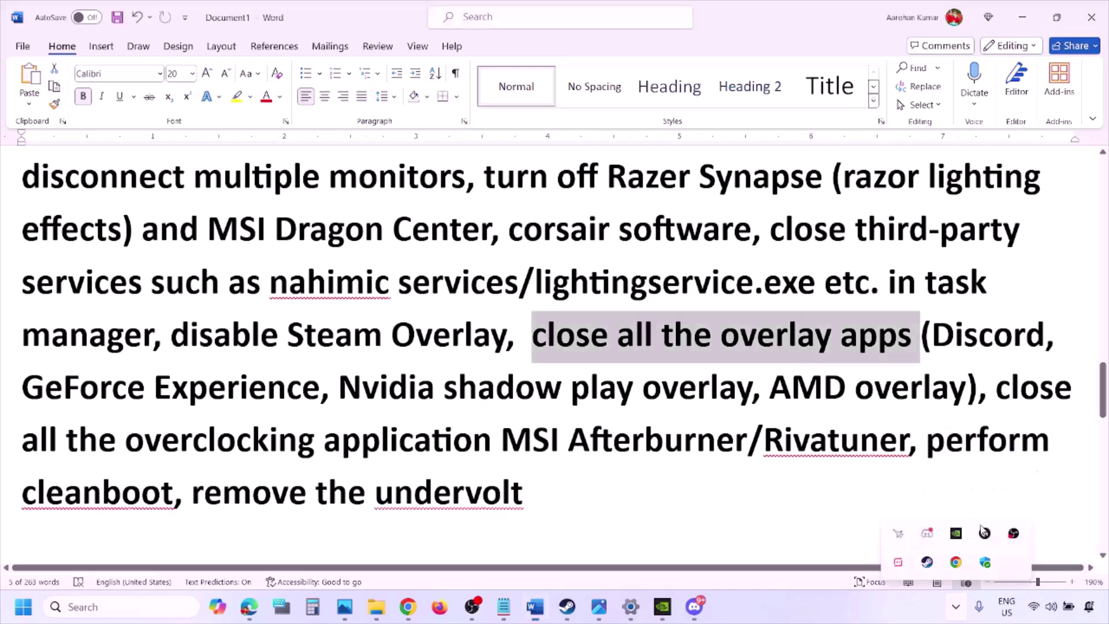
pyautogui.rightClick(927, 533)
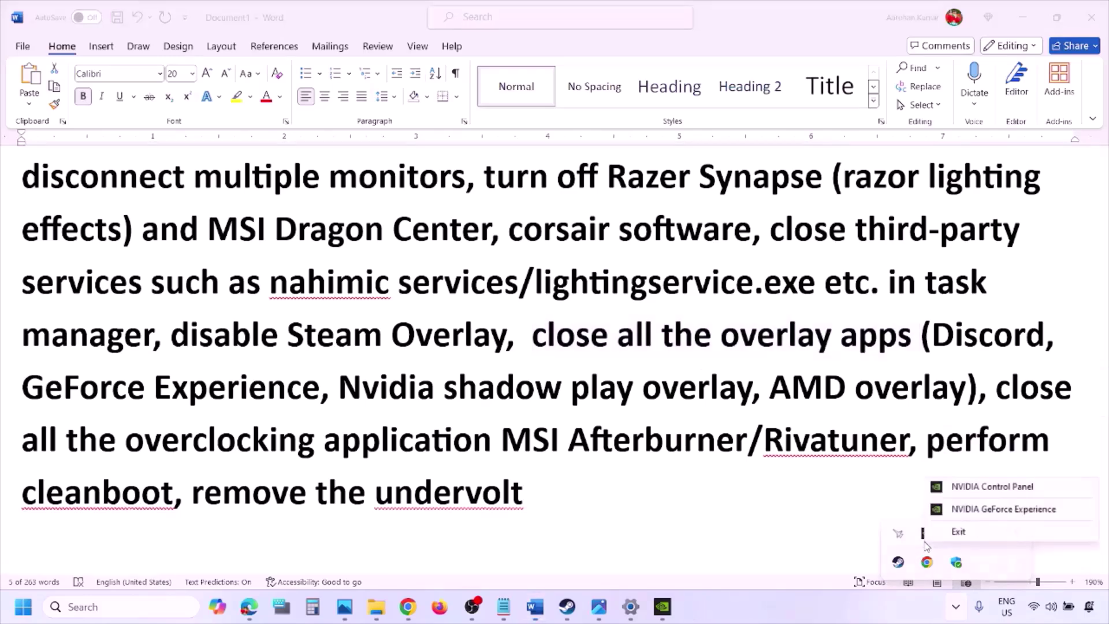
pyautogui.click(964, 538)
pyautogui.rightClick(926, 537)
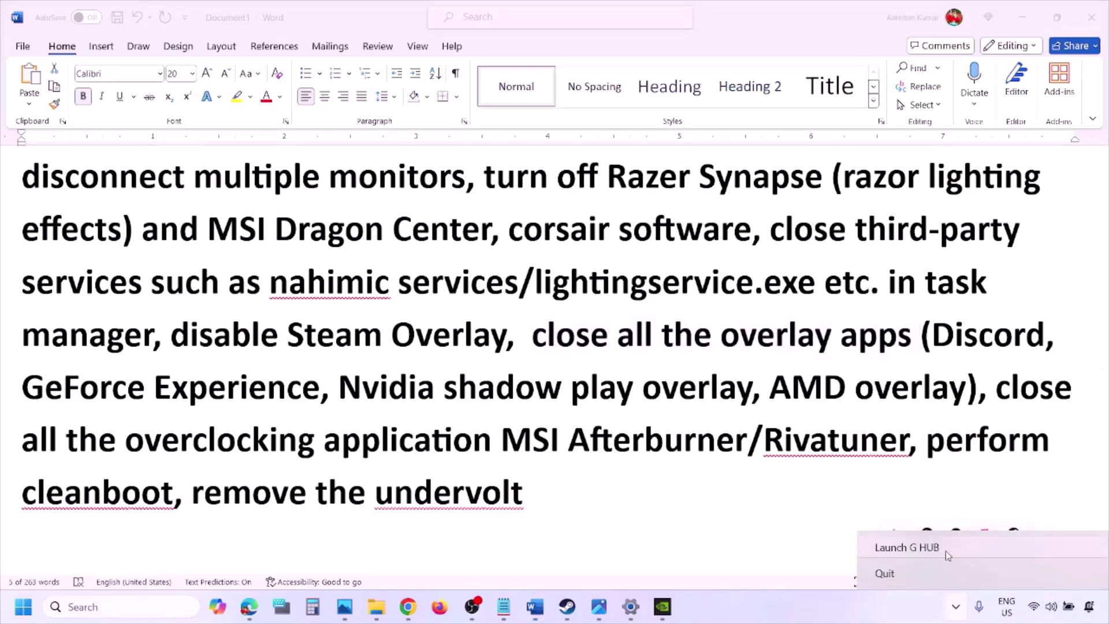
pyautogui.click(916, 573)
# Highlight "close all the overlay apps" again and quit the background app with the pink system tray icon.
pyautogui.moveTo(532, 336); pyautogui.dragTo(918, 340)
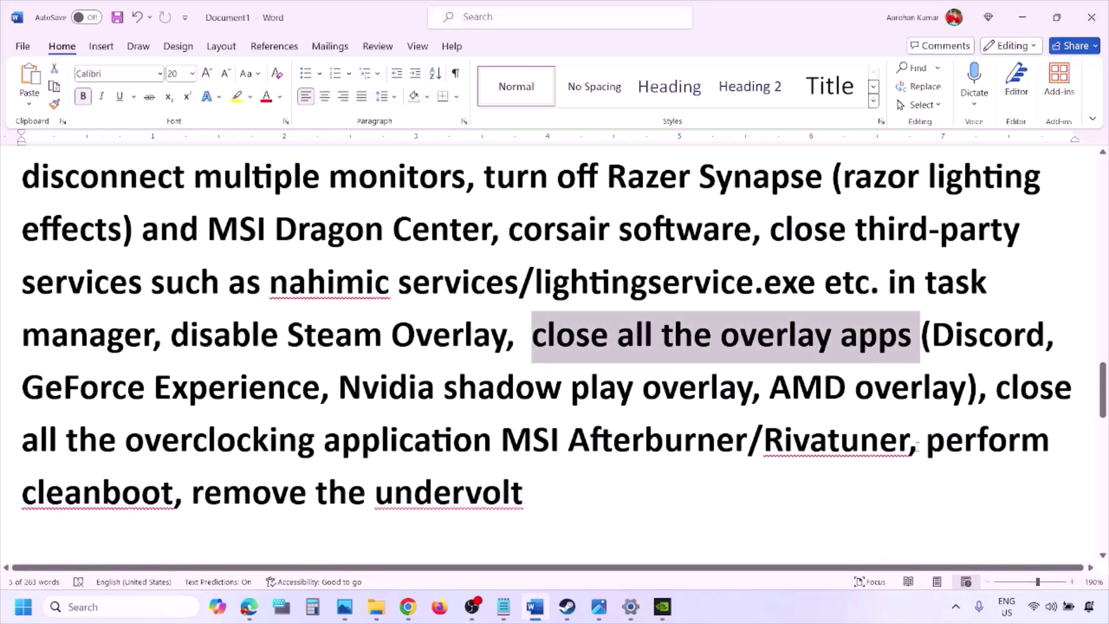
pyautogui.click(955, 607)
pyautogui.rightClick(957, 543)
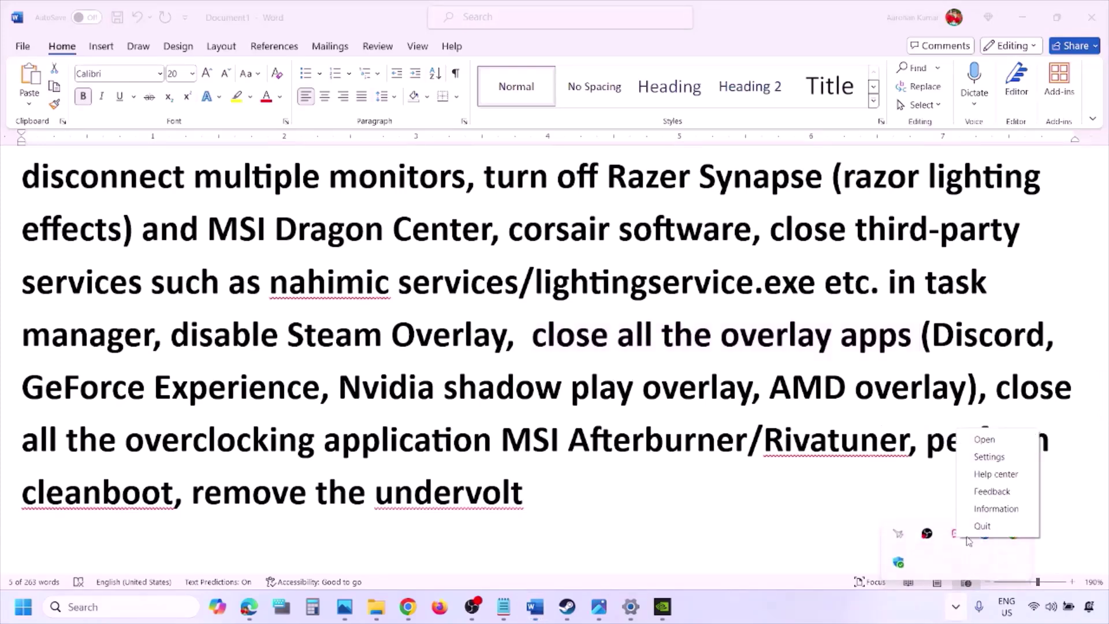
pyautogui.click(982, 525)
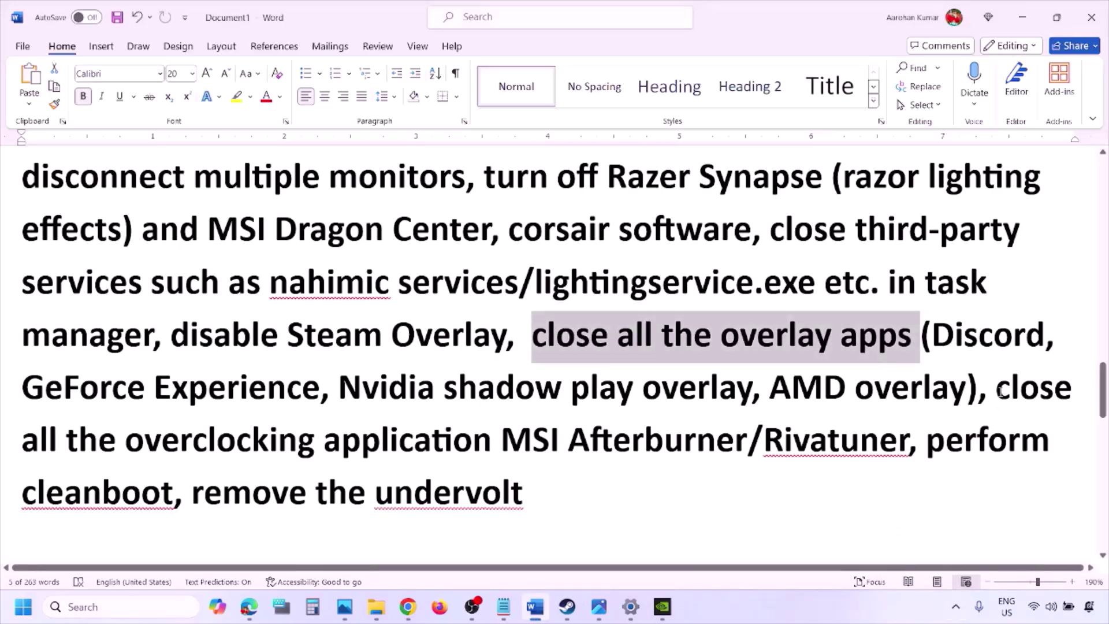
# Highlight the "close all the overclocking application" advice and close MSI Afterburner running in the system tray.
pyautogui.moveTo(996, 390); pyautogui.dragTo(532, 440)
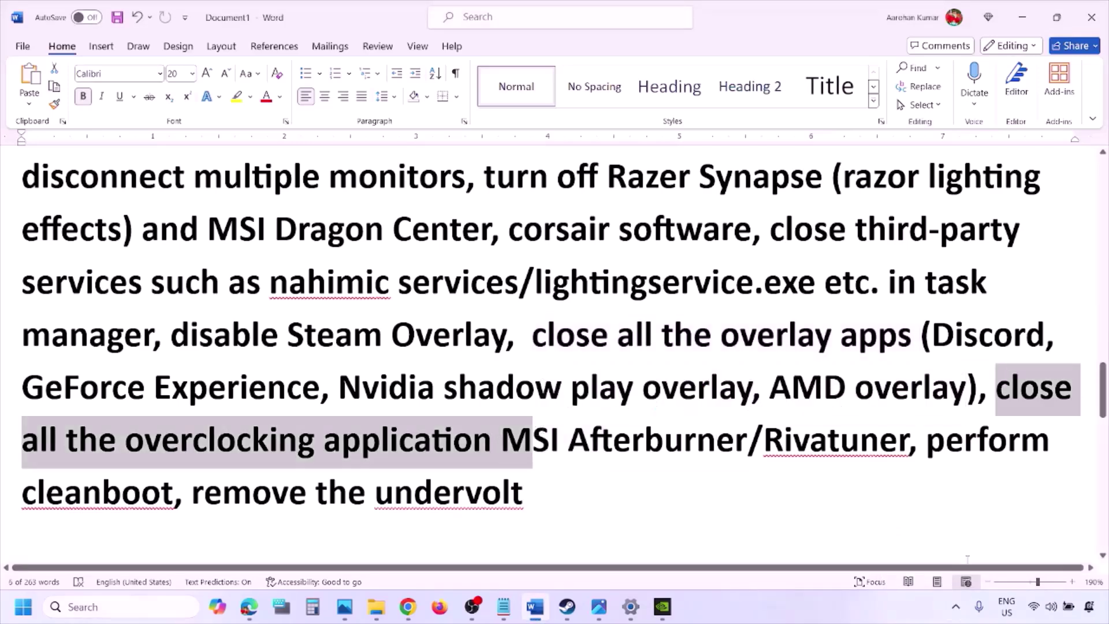
pyautogui.click(955, 611)
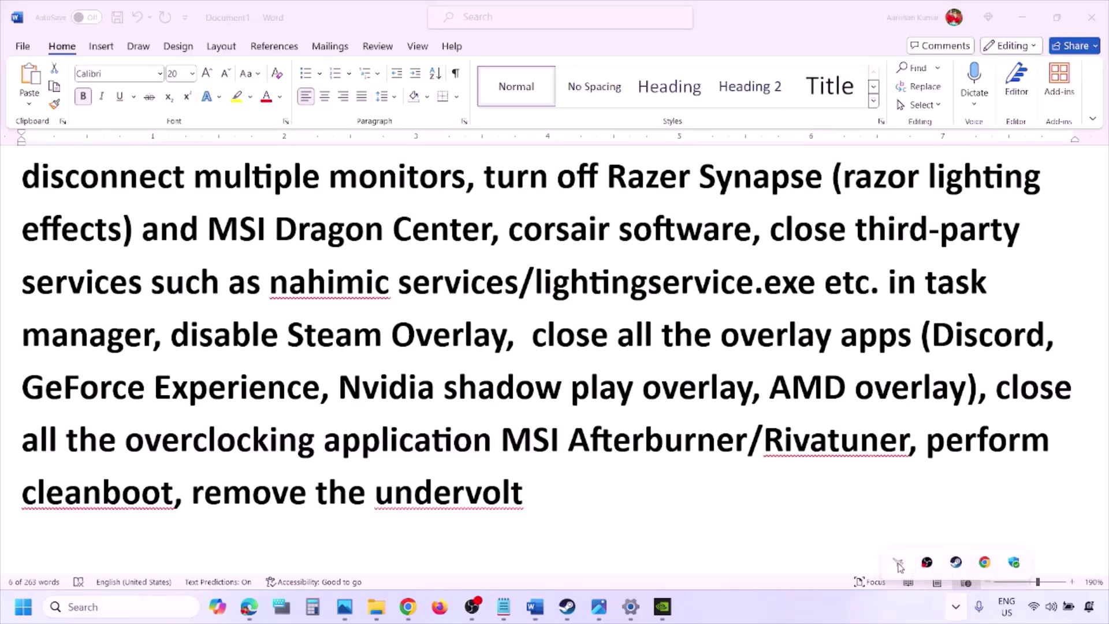
pyautogui.rightClick(899, 566)
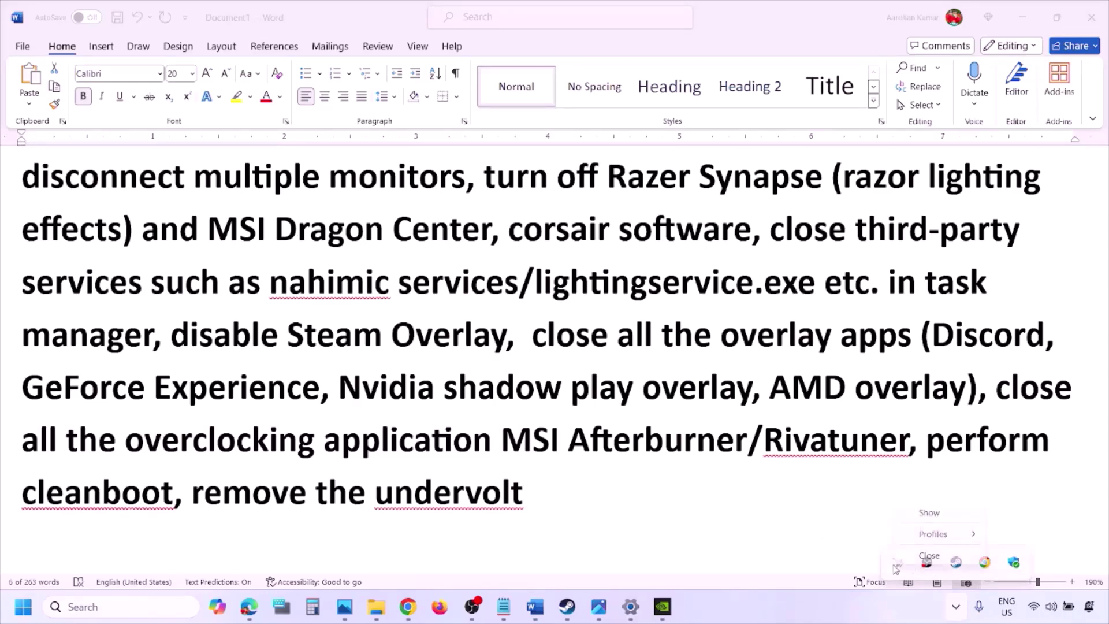
pyautogui.click(929, 555)
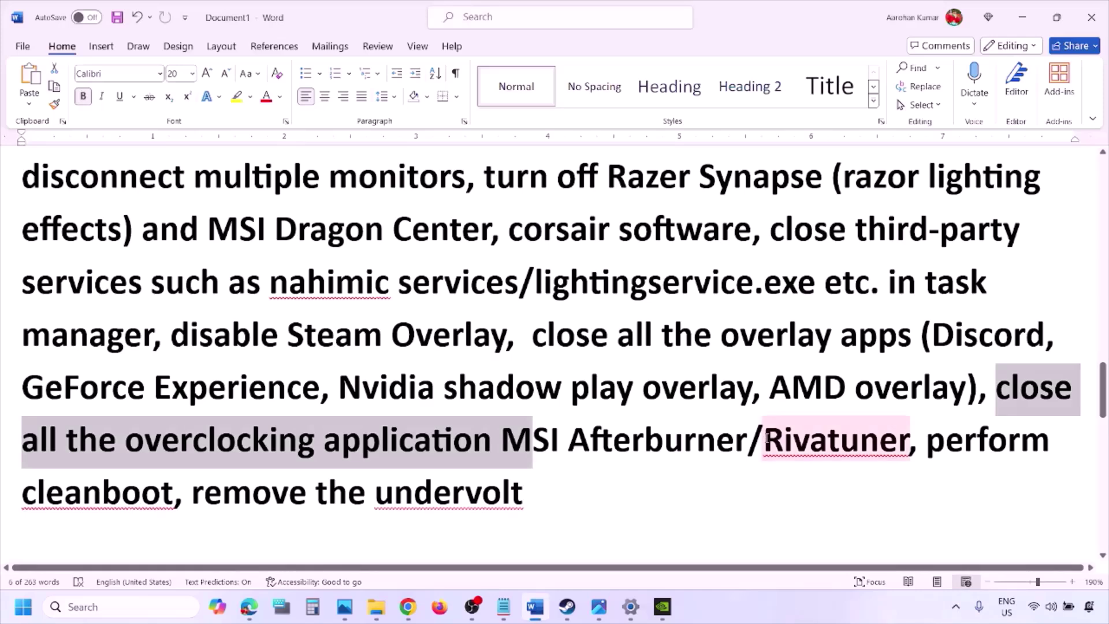
# Highlight part of the "perform cleanboot" advice, then search Windows for "system" and open System Configuration.
pyautogui.moveTo(765, 440); pyautogui.dragTo(1020, 443)
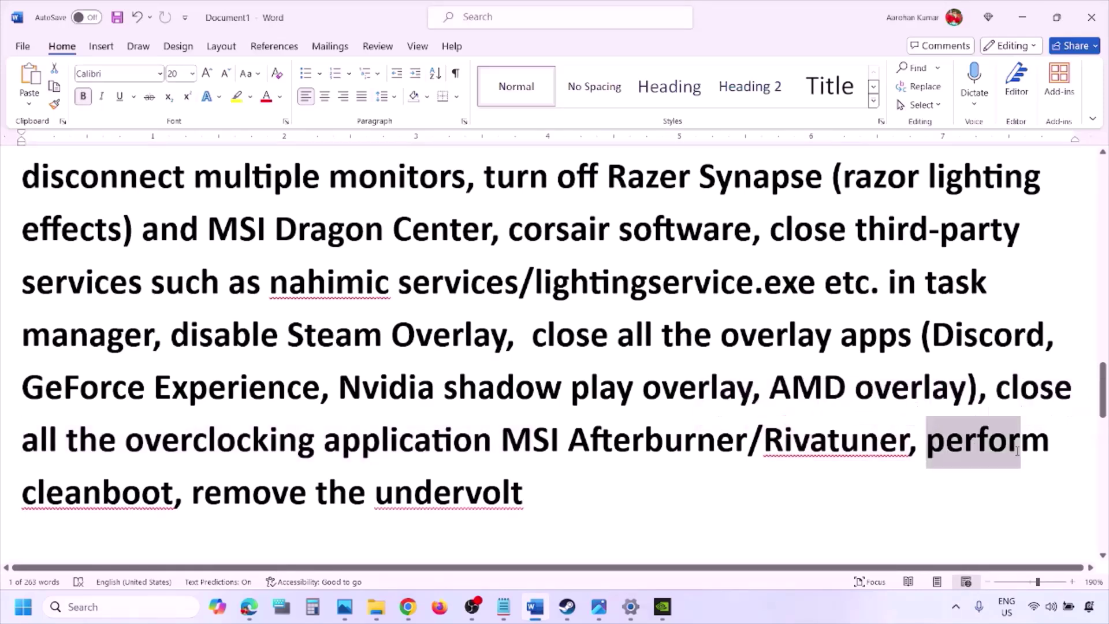
pyautogui.click(84, 603)
pyautogui.write('ystem')
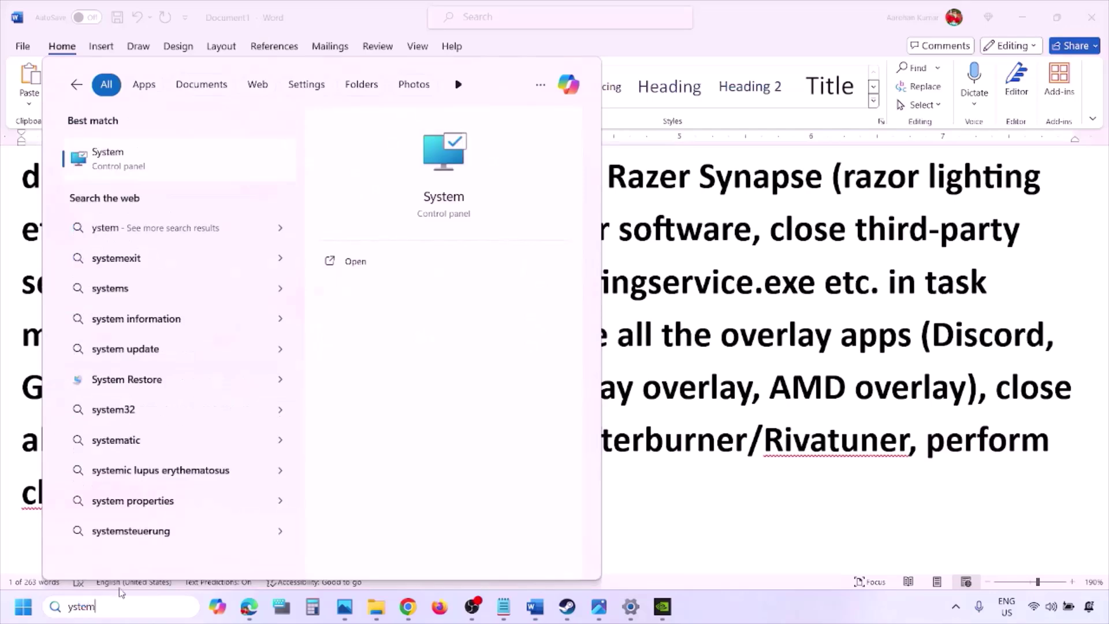
pyautogui.write('s')
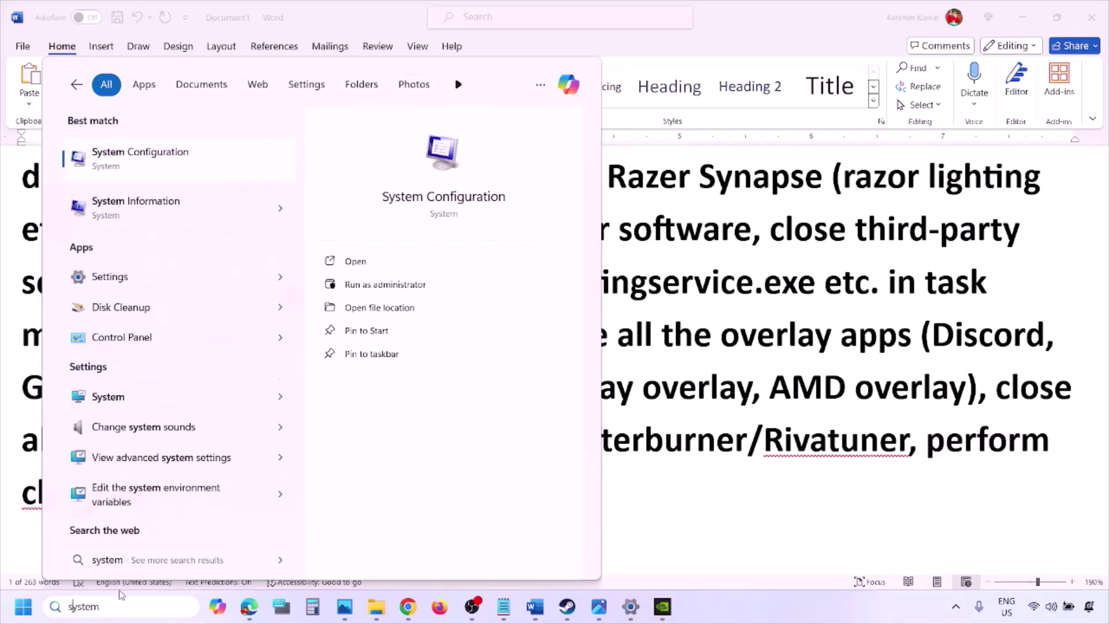
pyautogui.click(175, 161)
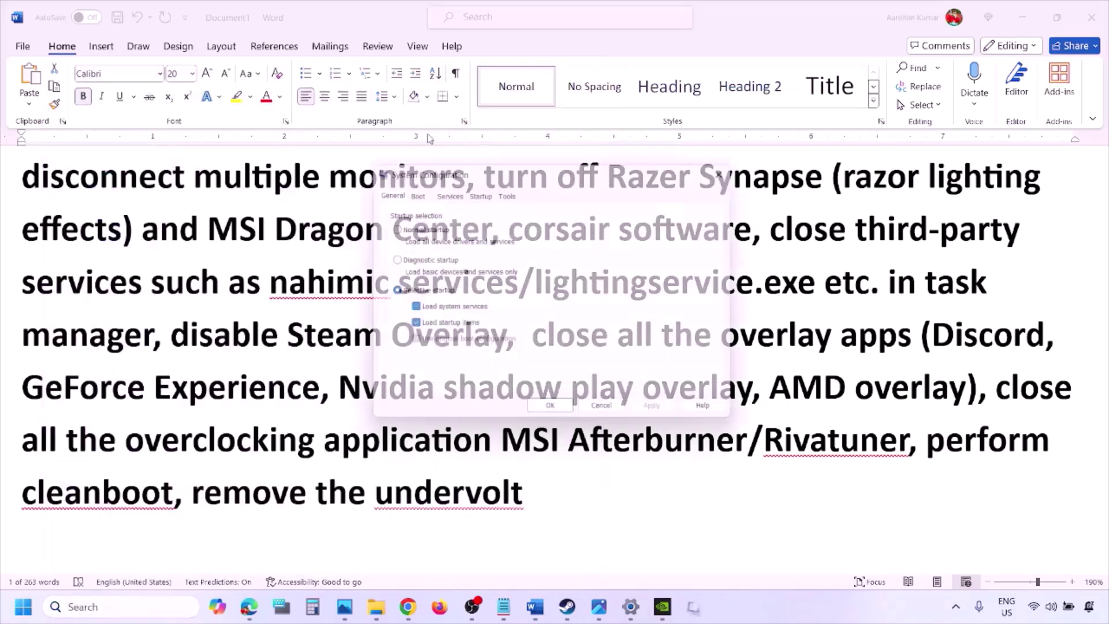
# Hide all Microsoft services in System Configuration's services list and accept the configuration.
pyautogui.click(455, 192)
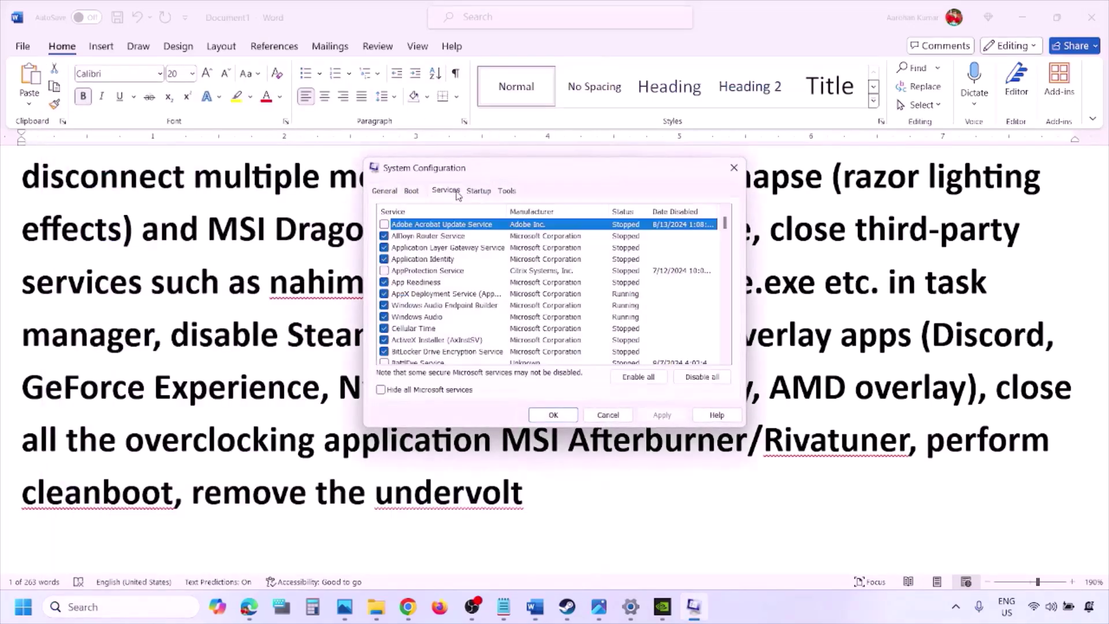
pyautogui.click(380, 390)
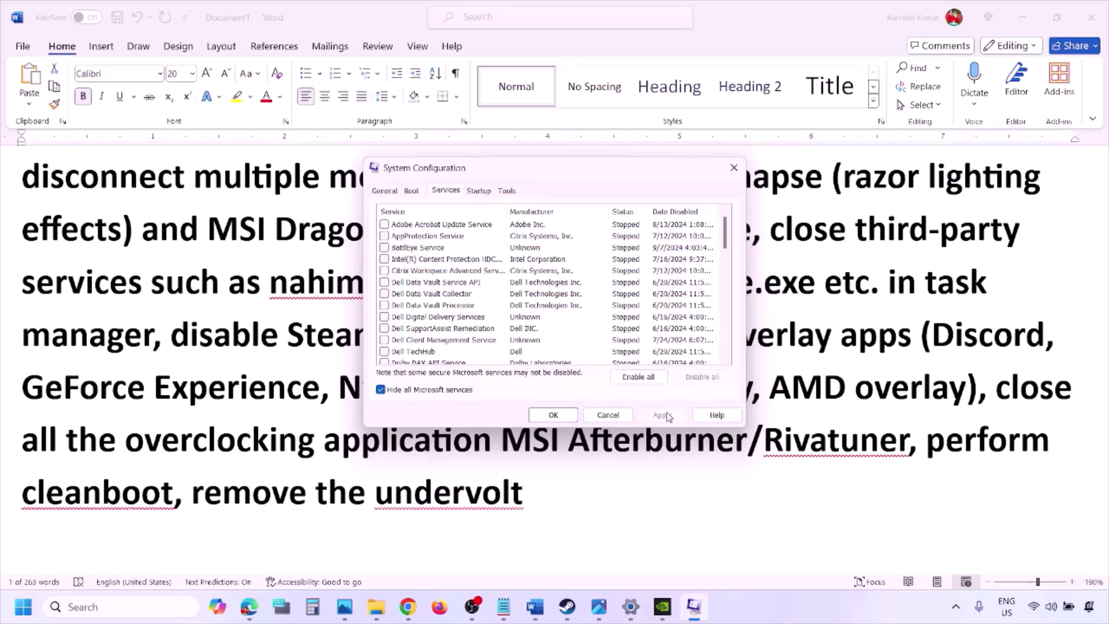
pyautogui.click(568, 414)
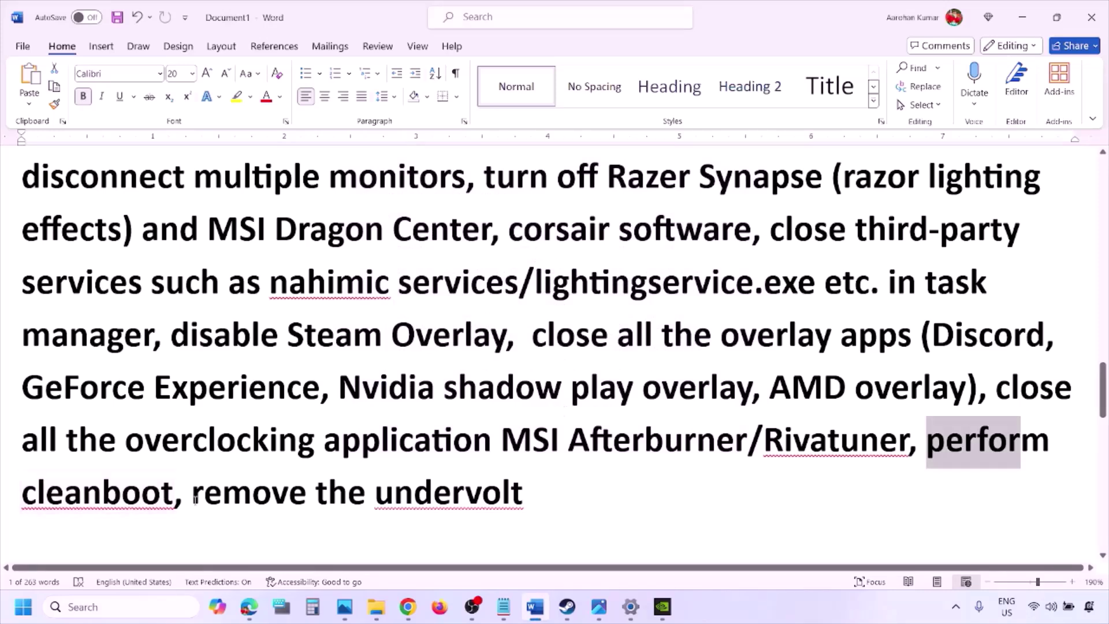
# Highlight "remove the undervolt" in Step 9, then go to Step 10 and highlight its "Increase the Virtual Memory" heading.
pyautogui.moveTo(195, 494); pyautogui.dragTo(523, 493)
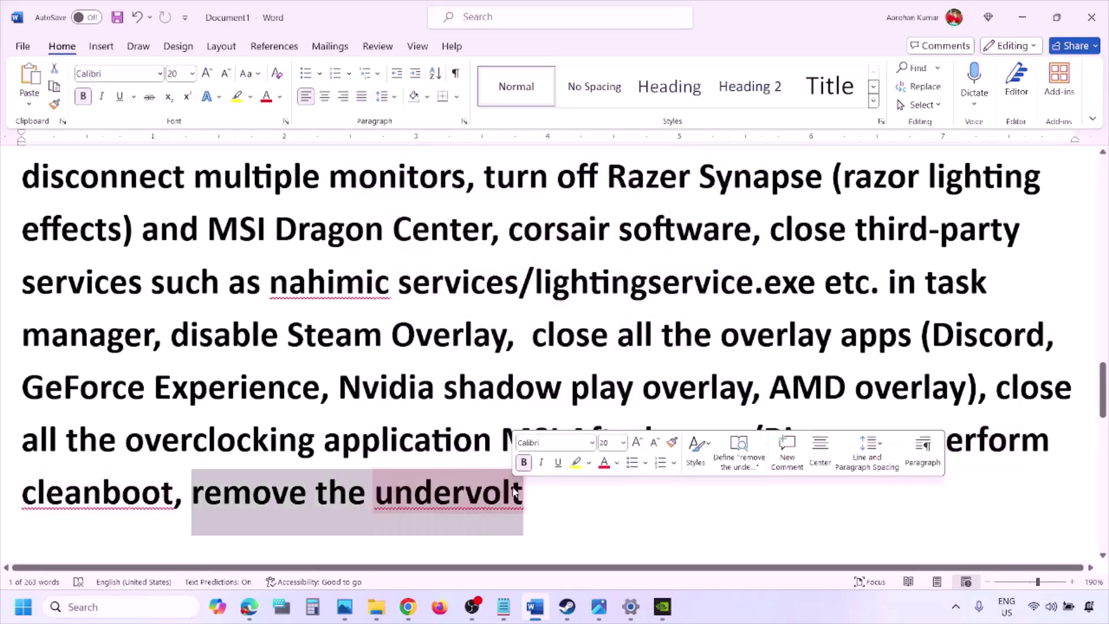
pyautogui.click(693, 493)
pyautogui.scroll(-4, 694, 492)
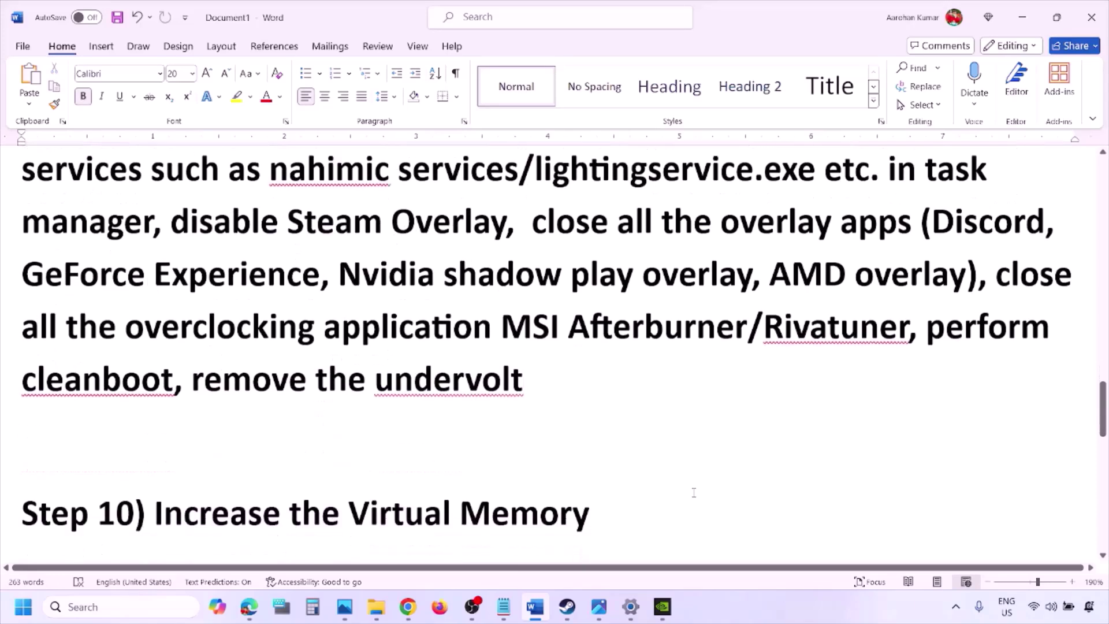
pyautogui.scroll(-2, 694, 493)
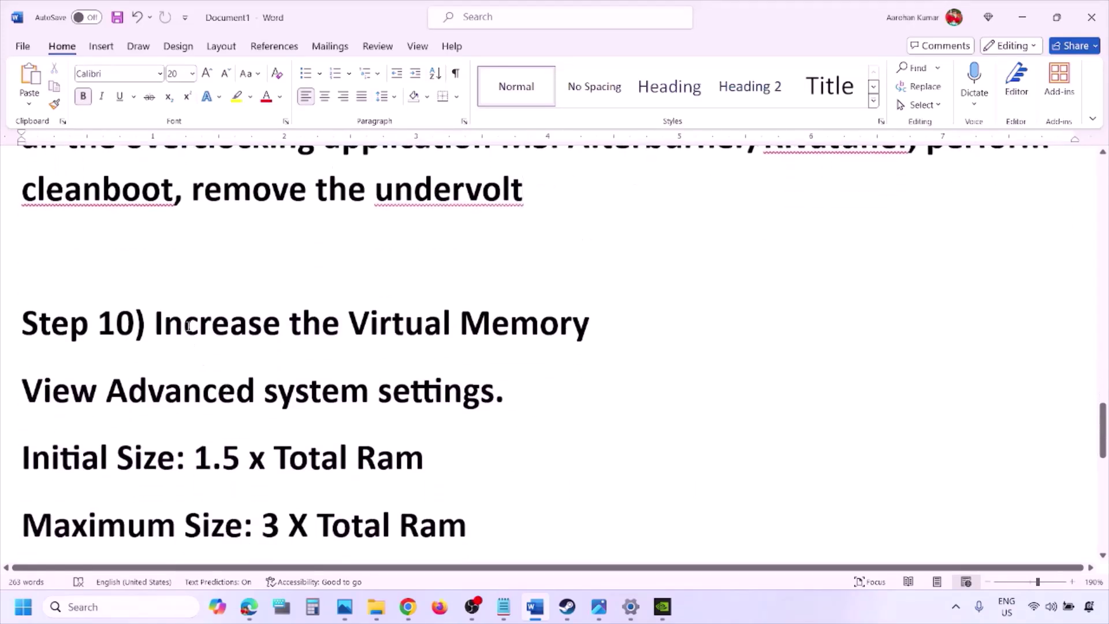
pyautogui.moveTo(185, 324); pyautogui.dragTo(592, 324)
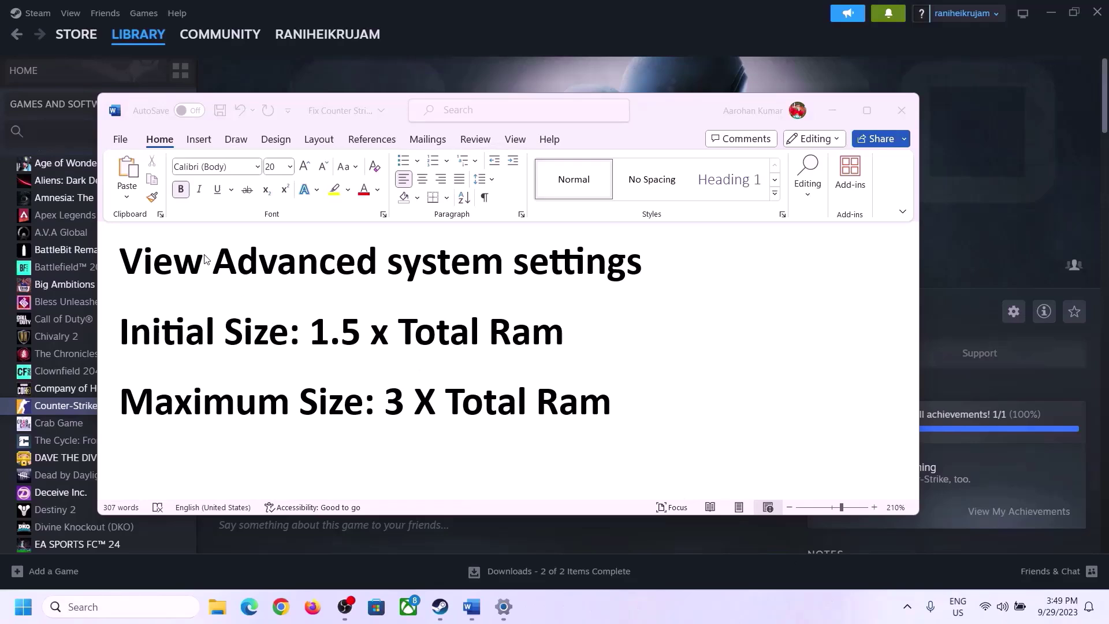
# Copy "View Advanced system settings" from the Word document, search Windows for it and open System Properties, moving the dialog over the document.
pyautogui.moveTo(133, 267); pyautogui.dragTo(601, 283)
pyautogui.hotkey('ctrl', 'c')
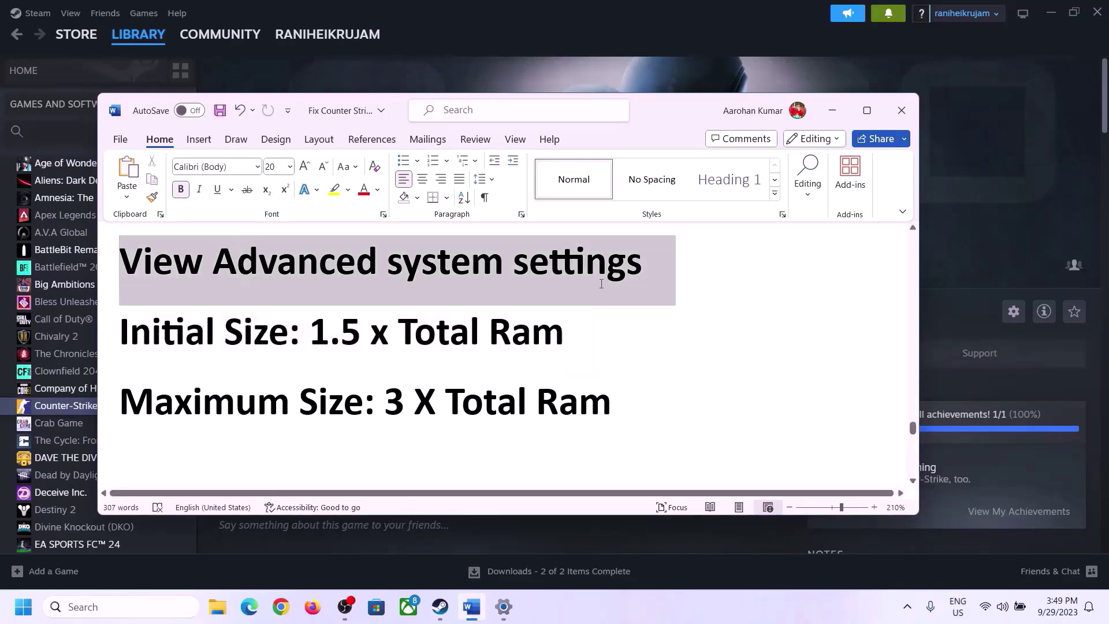
pyautogui.click(131, 606)
pyautogui.hotkey('ctrl', 'v')
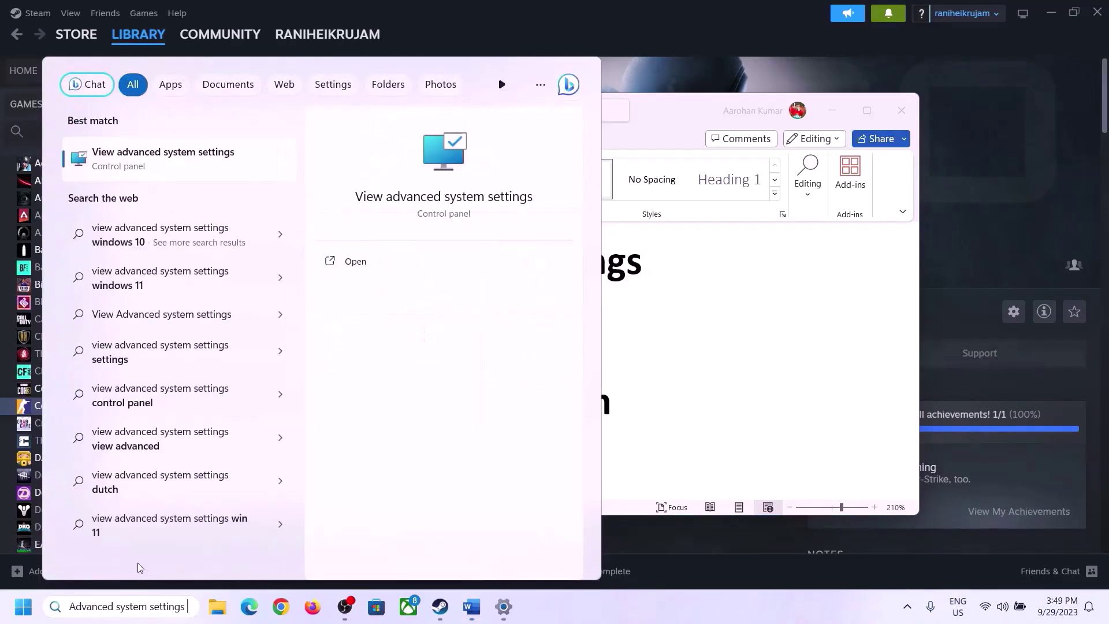
pyautogui.click(154, 167)
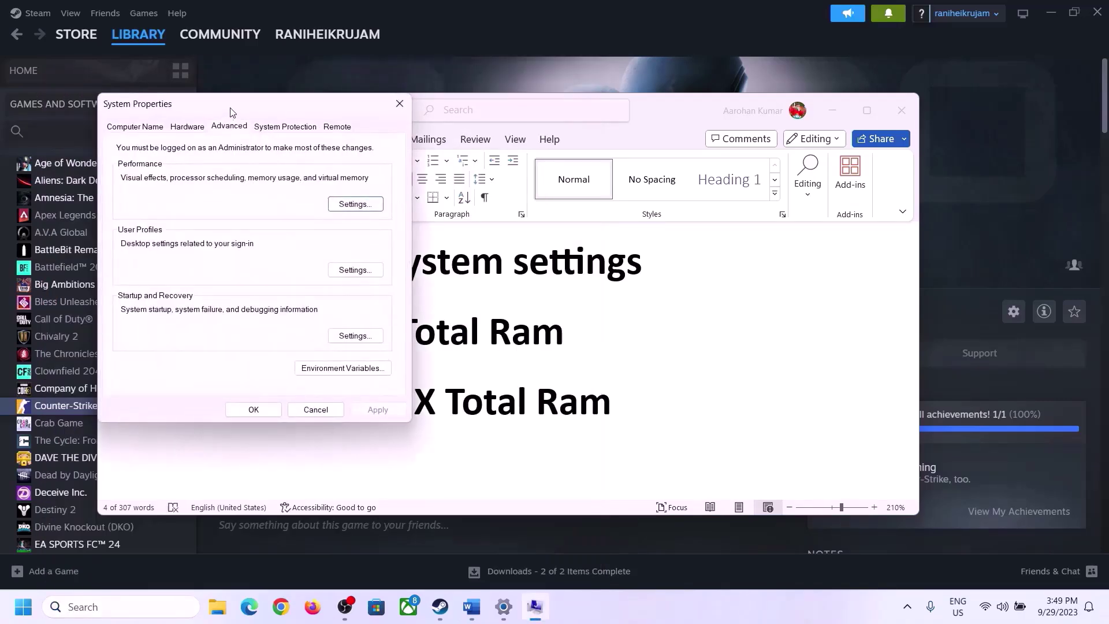
pyautogui.moveTo(233, 114); pyautogui.dragTo(498, 200)
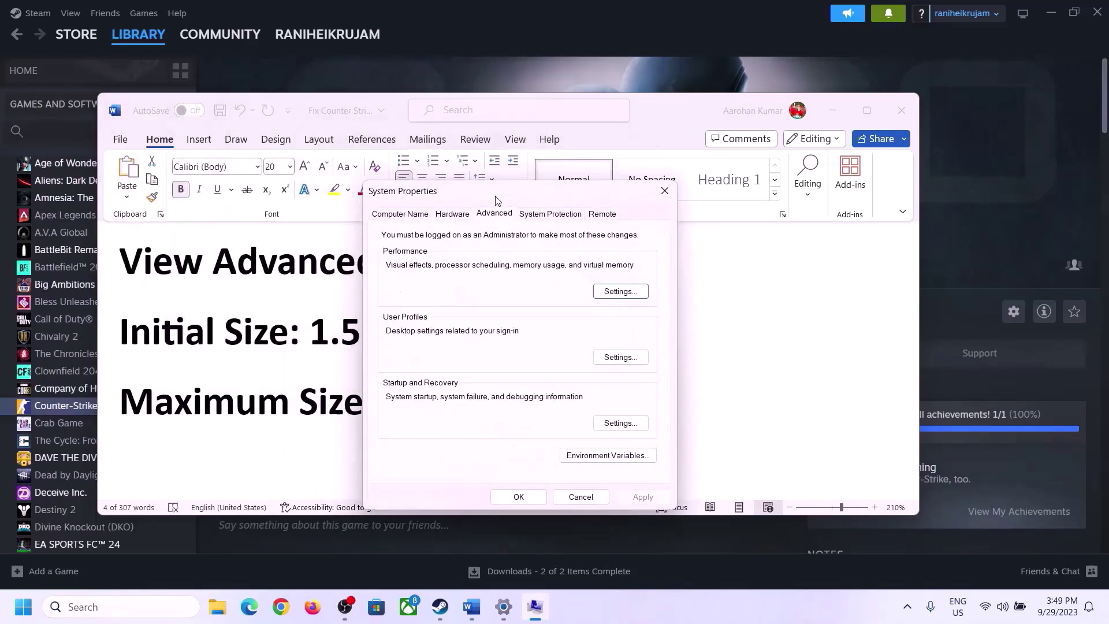
# Open the virtual memory settings, turn off automatic paging file management and choose a custom size for drive C:.
pyautogui.click(620, 292)
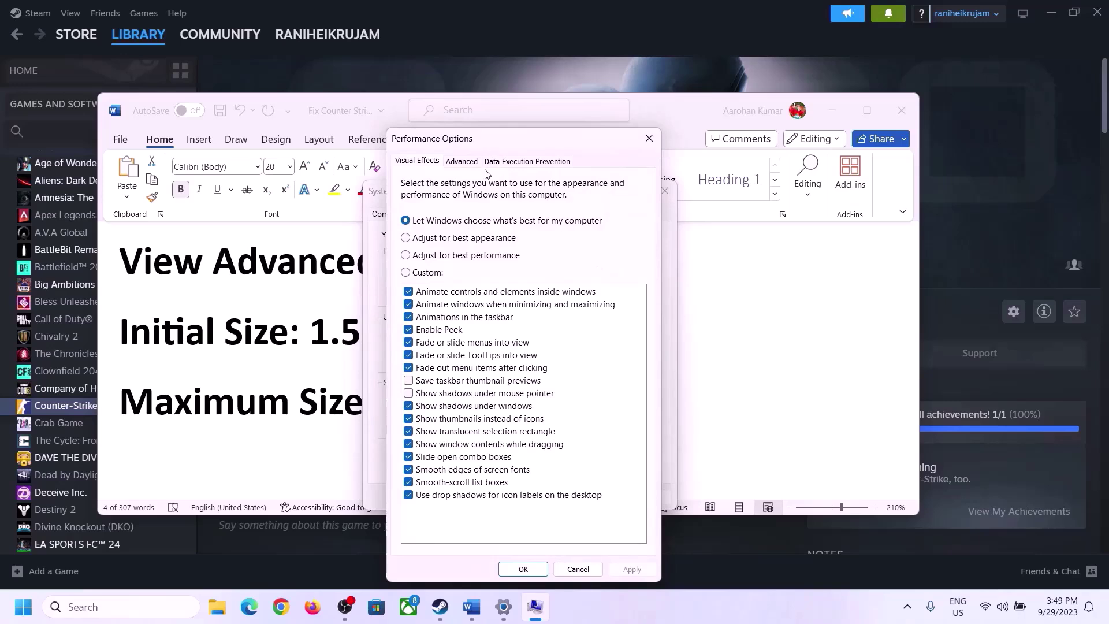
pyautogui.click(465, 164)
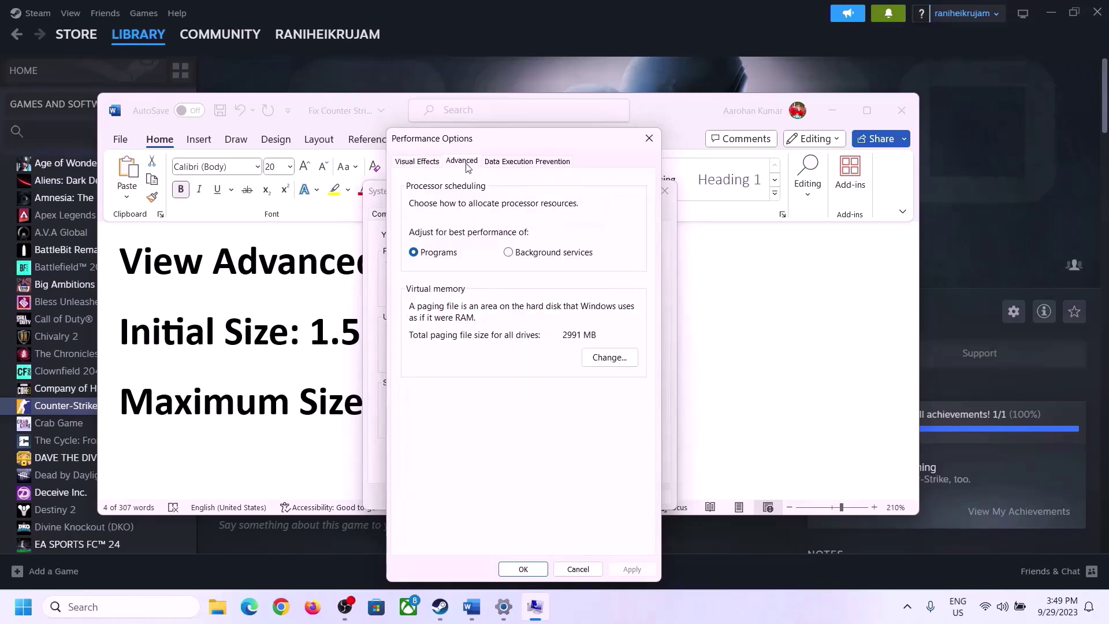
pyautogui.click(615, 358)
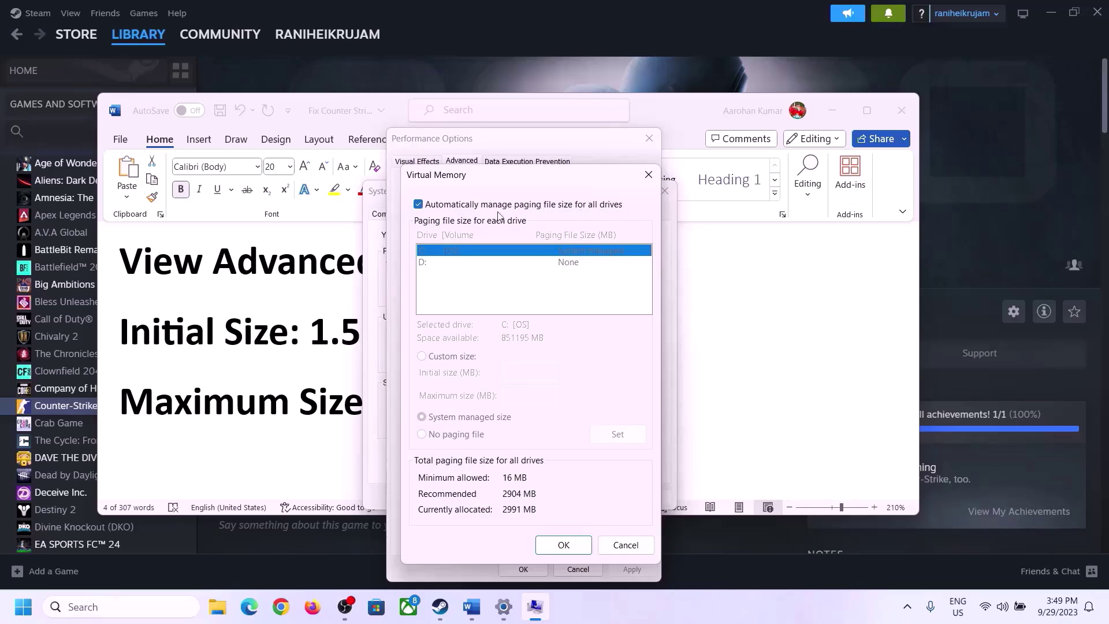
pyautogui.click(419, 204)
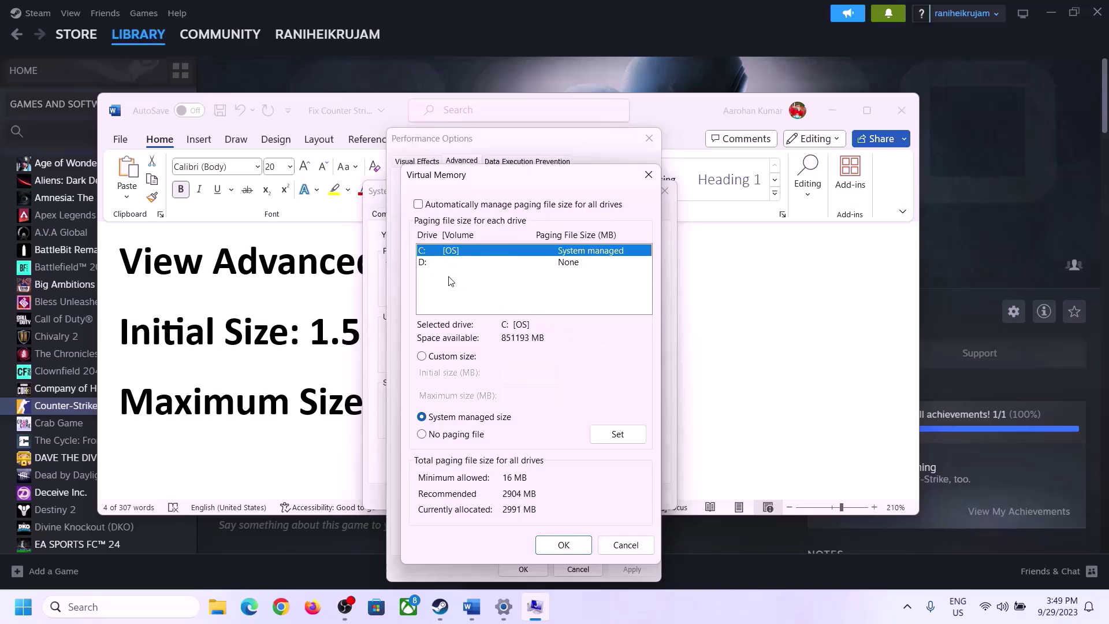
pyautogui.click(423, 357)
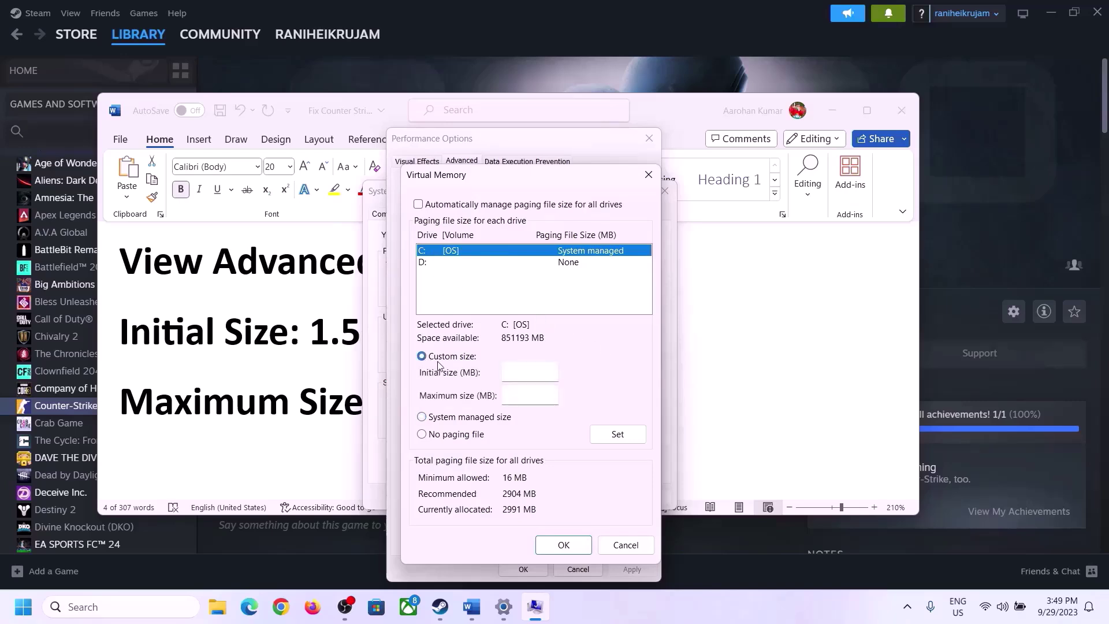
pyautogui.click(531, 372)
# Highlight "1.5 x Total Ram" in the Word document, then open the System About page in Settings and highlight the installed RAM amount.
pyautogui.click(333, 345)
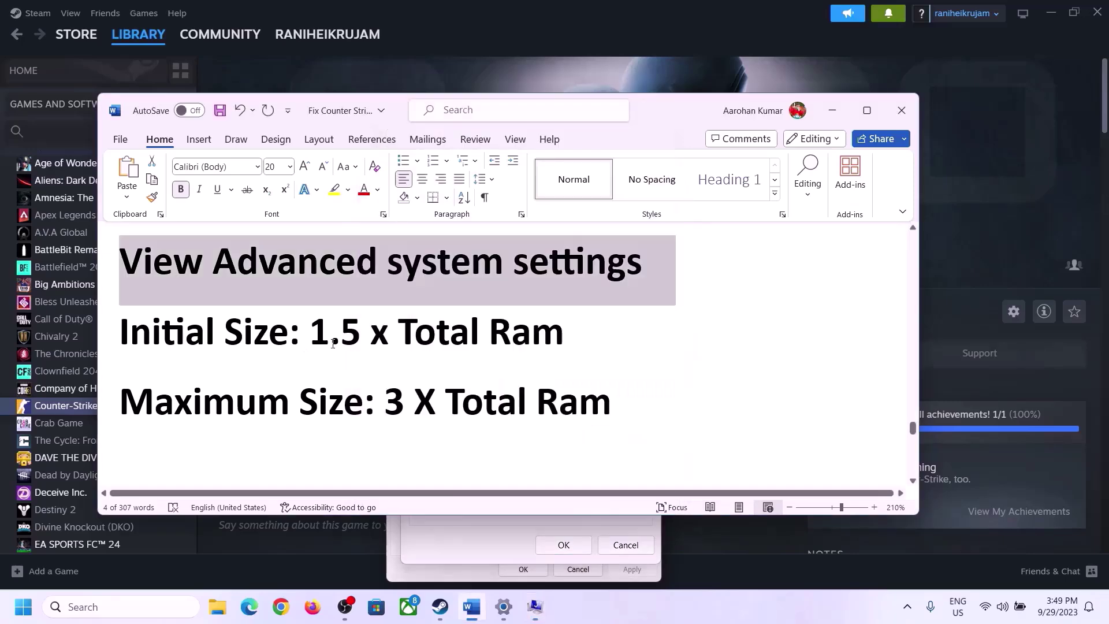
pyautogui.moveTo(324, 332); pyautogui.dragTo(514, 345)
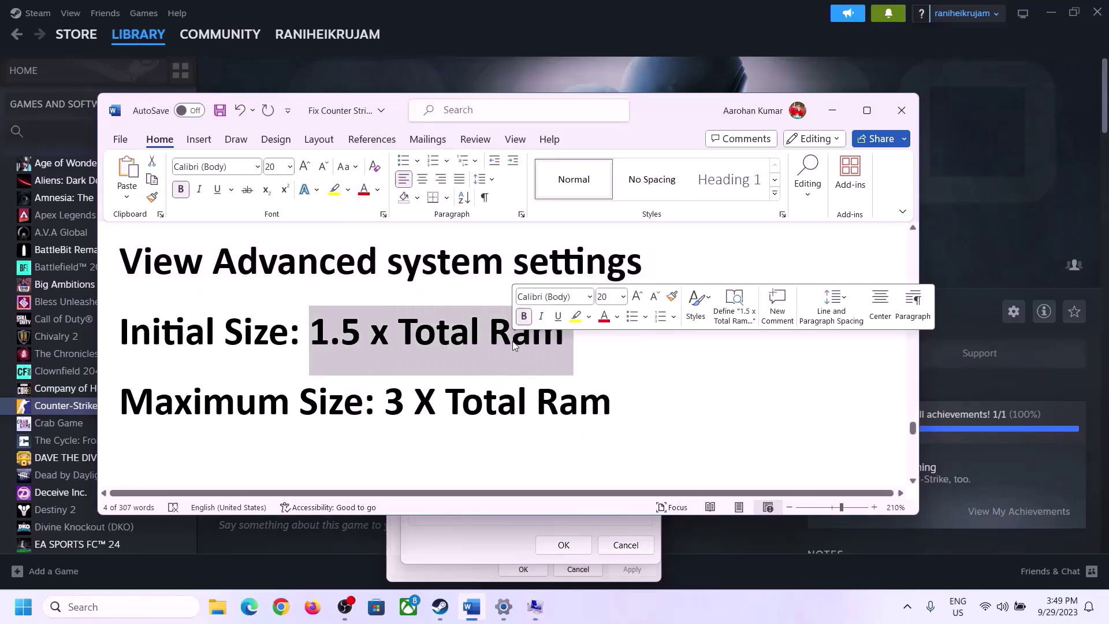
pyautogui.click(504, 608)
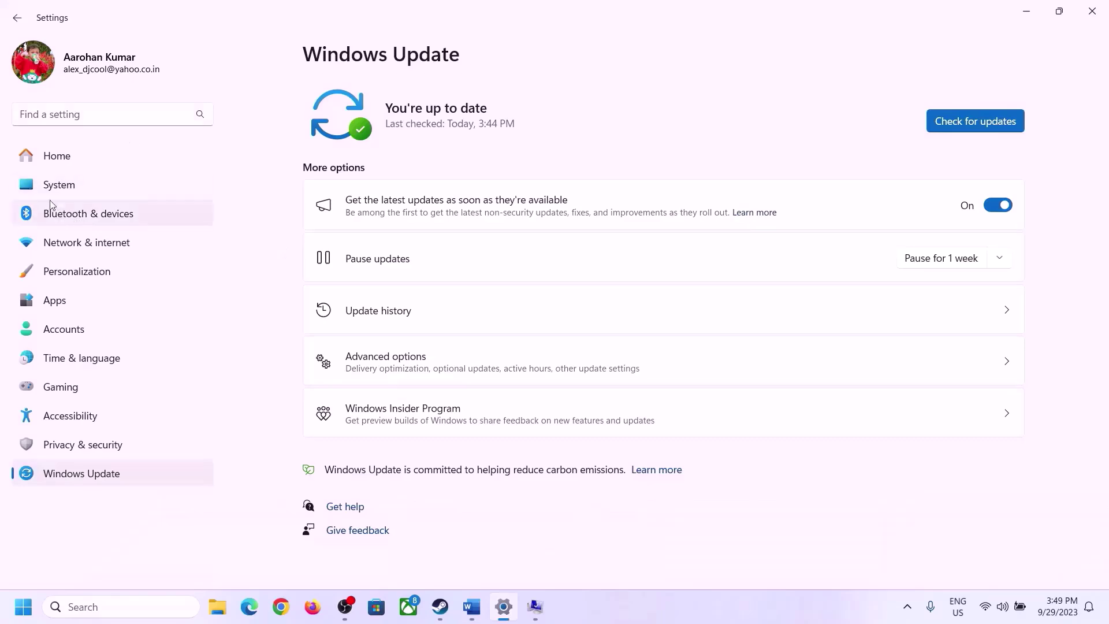
pyautogui.click(57, 185)
pyautogui.scroll(-8, 404, 404)
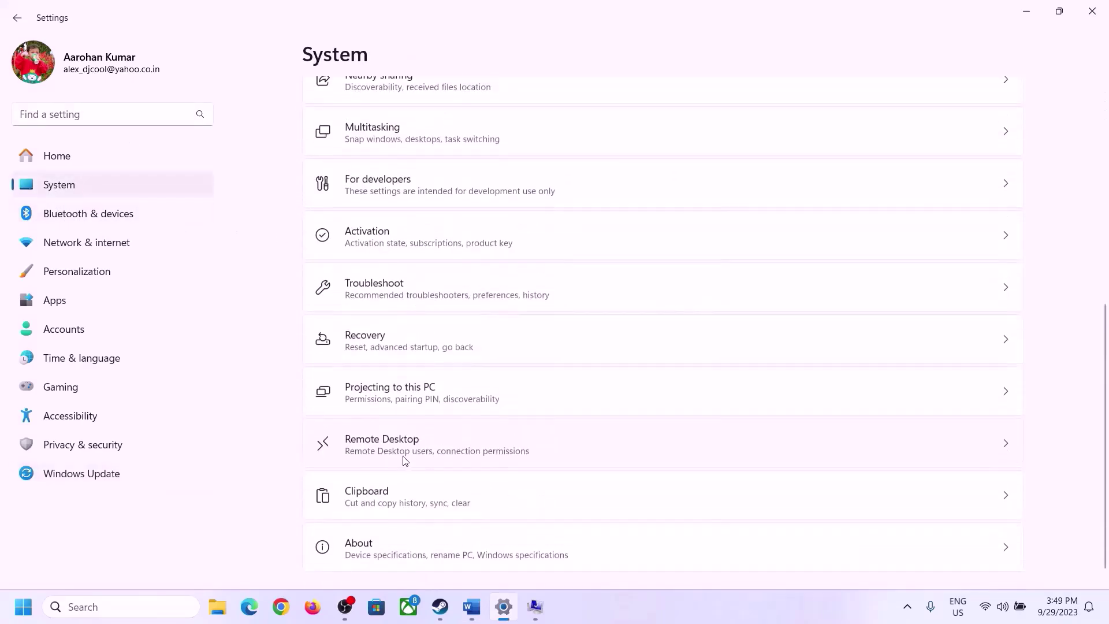
pyautogui.click(364, 546)
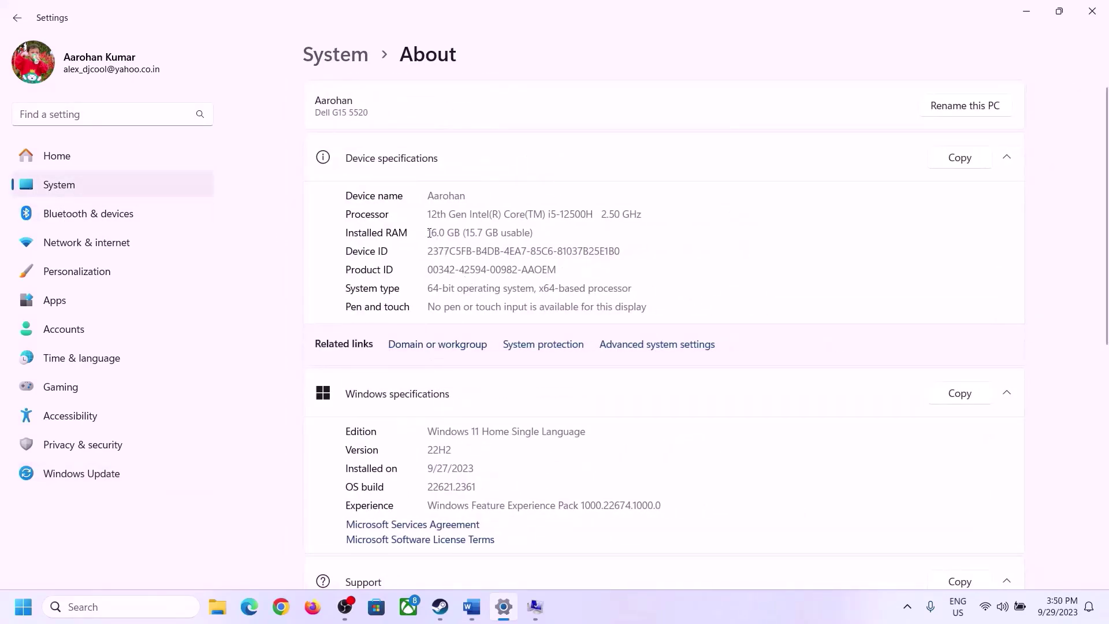
pyautogui.moveTo(436, 232); pyautogui.dragTo(422, 232)
pyautogui.click(446, 234)
pyautogui.moveTo(438, 232); pyautogui.dragTo(425, 232)
# Launch Calculator by running "calc" and place its window beside the Virtual Memory dialog.
pyautogui.click(535, 607)
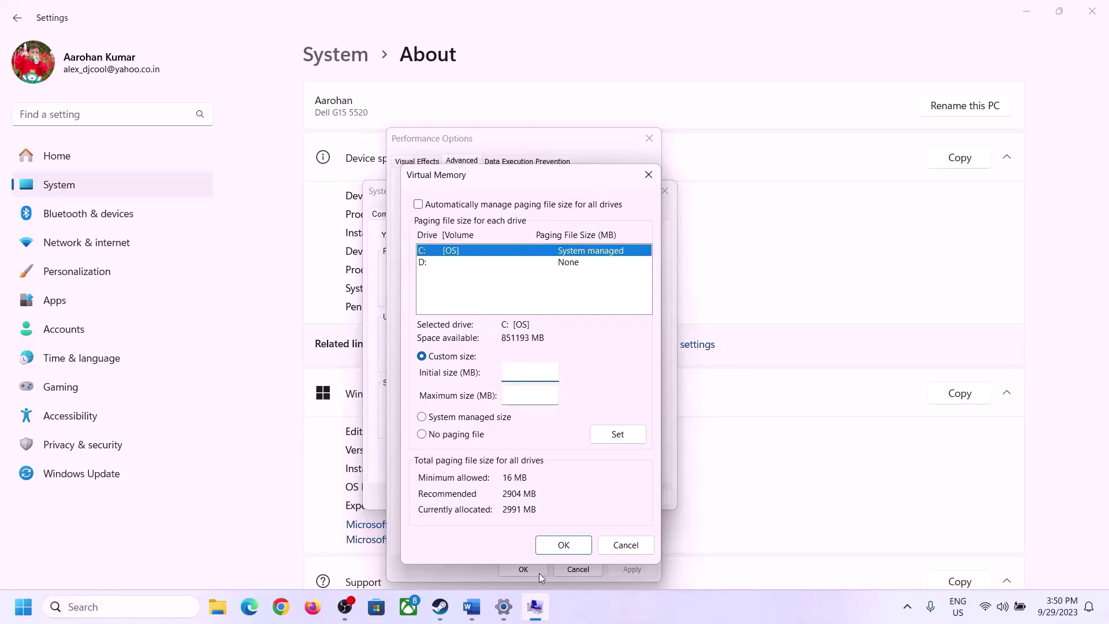
pyautogui.moveTo(501, 534)
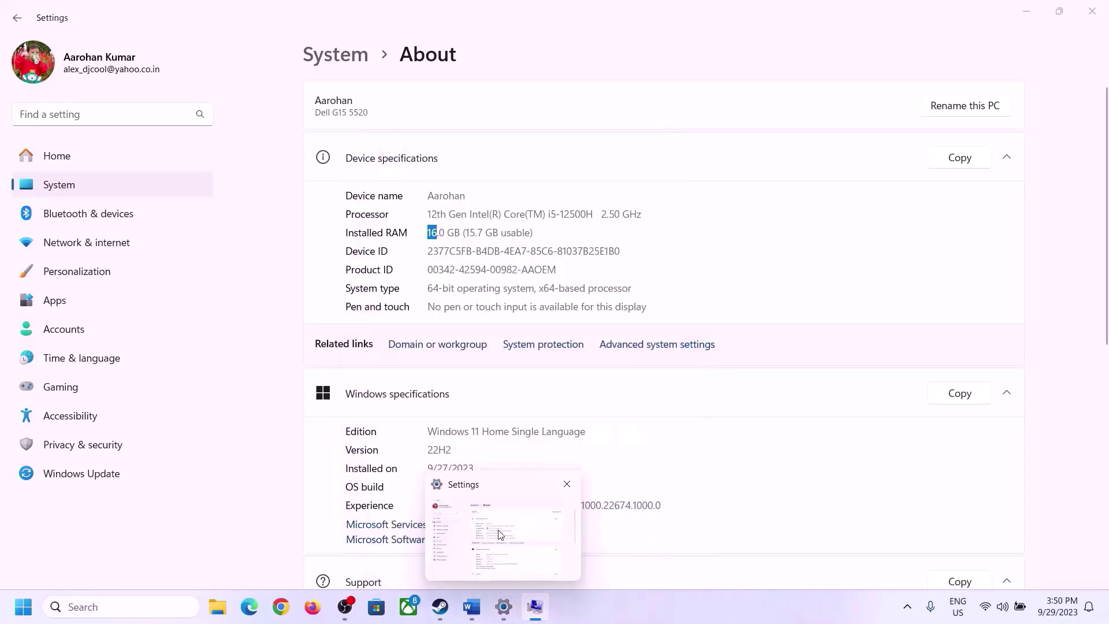
pyautogui.press('super+r')
pyautogui.write('c')
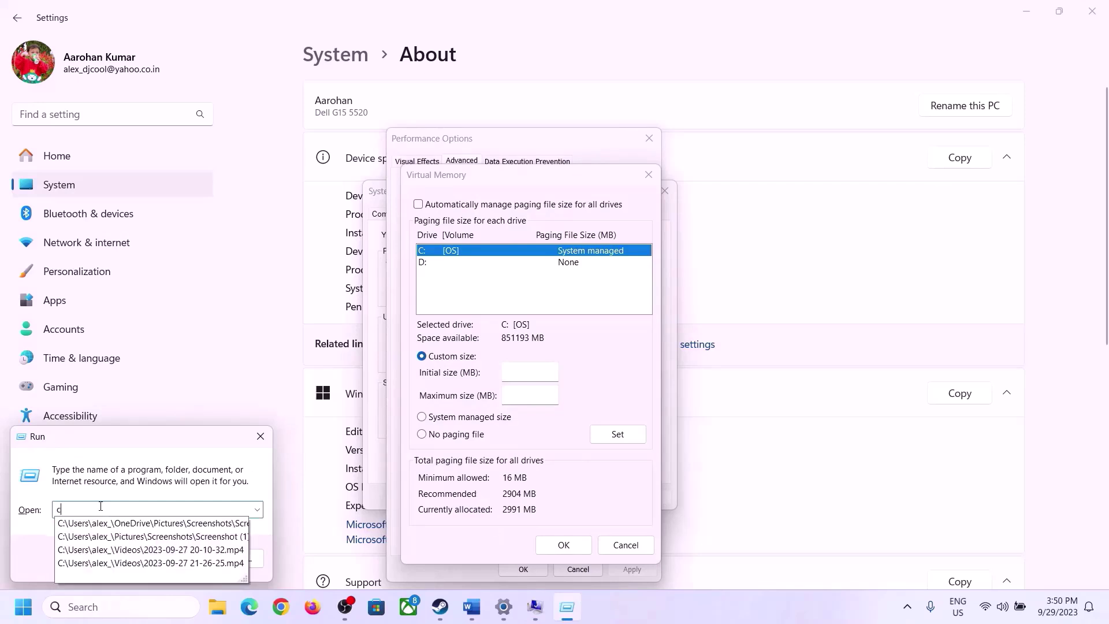
pyautogui.write('alc')
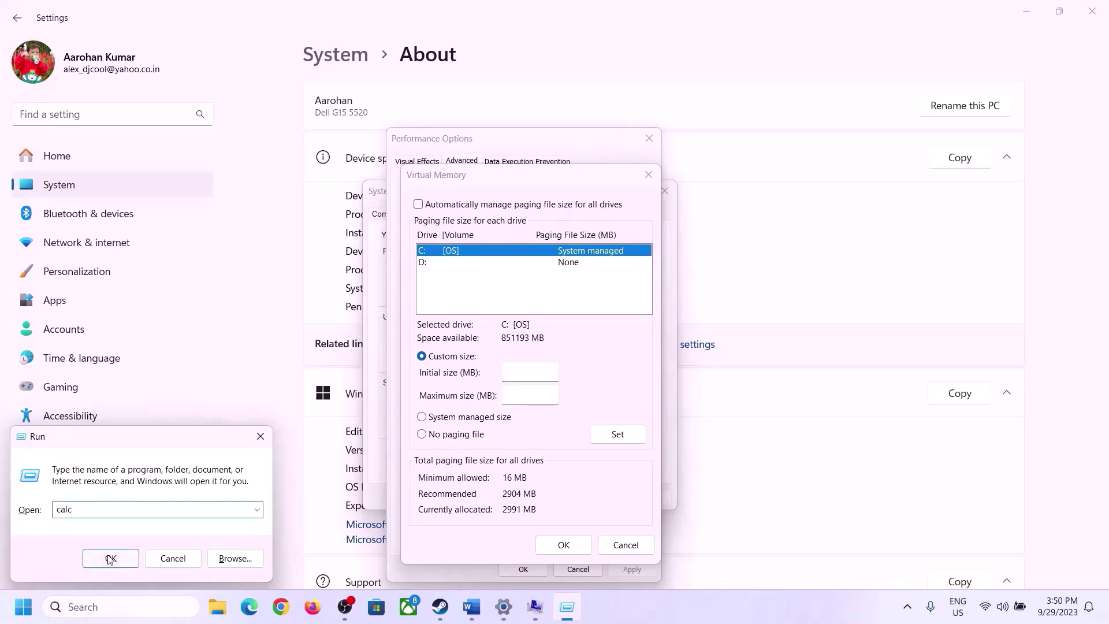
pyautogui.click(109, 559)
pyautogui.moveTo(137, 21); pyautogui.dragTo(808, 190)
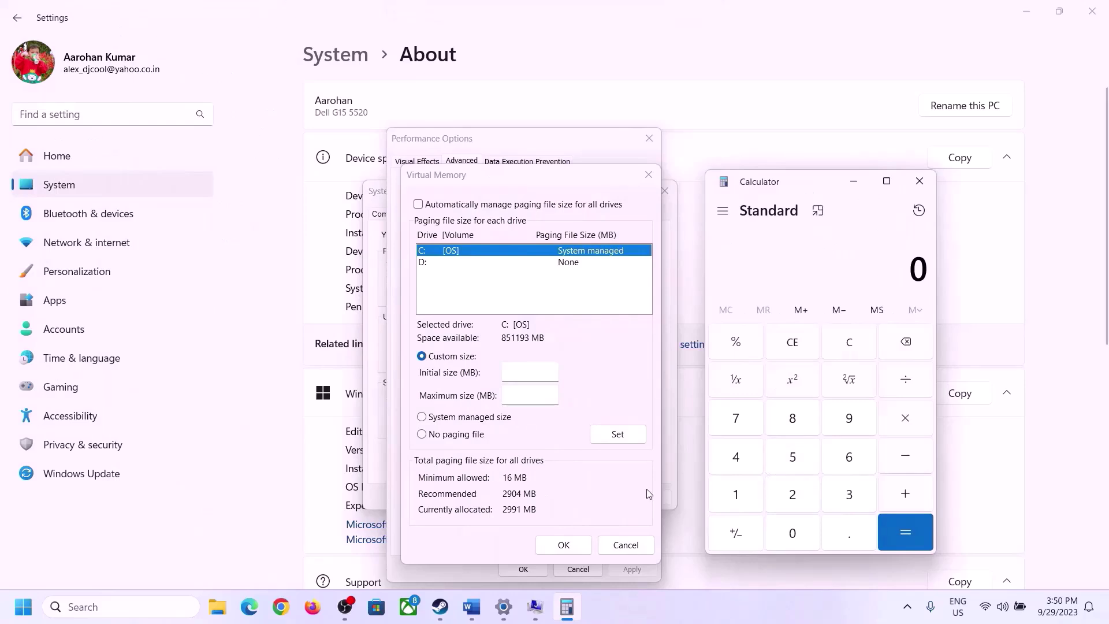
# Highlight the "1.5 x Total Ram" formula in the Word document again, then bring Calculator back to the front.
pyautogui.click(471, 607)
pyautogui.moveTo(569, 346); pyautogui.dragTo(306, 362)
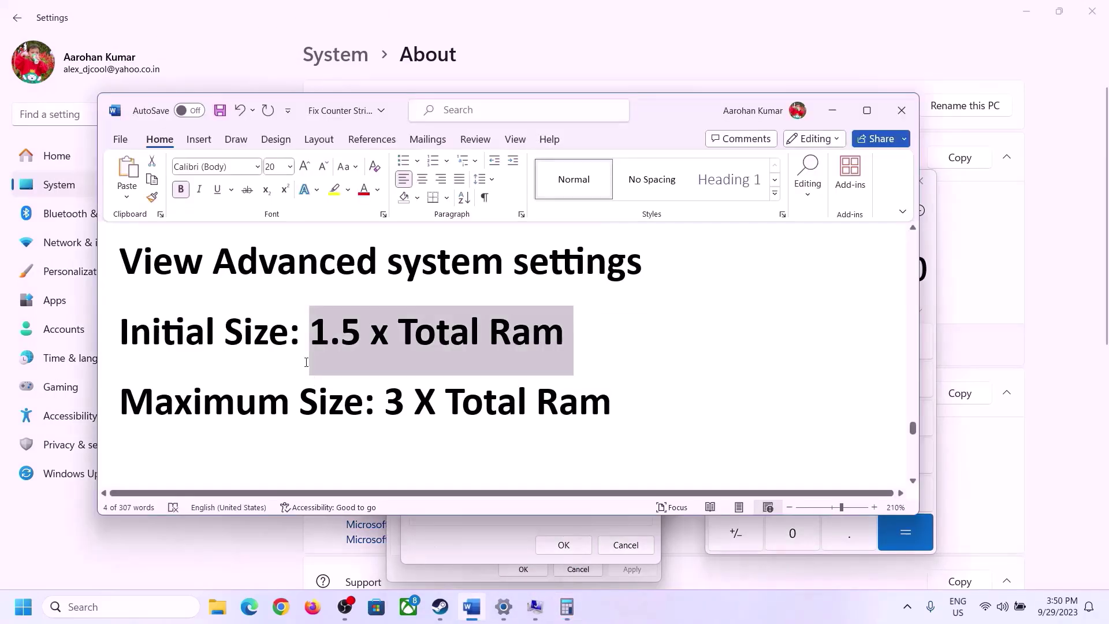
pyautogui.click(567, 606)
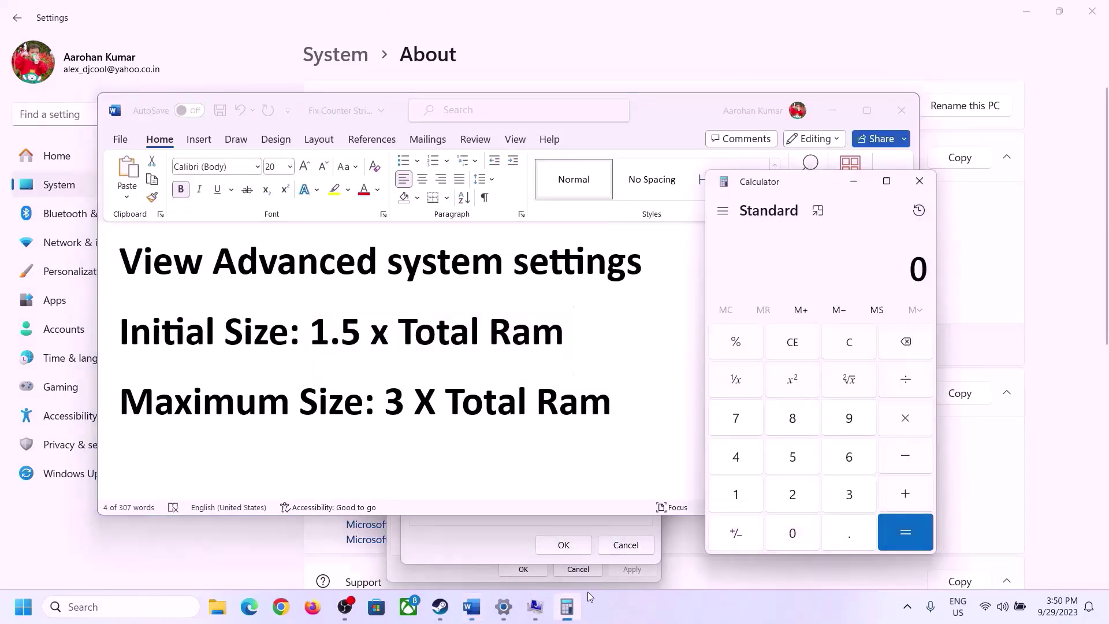
pyautogui.click(739, 495)
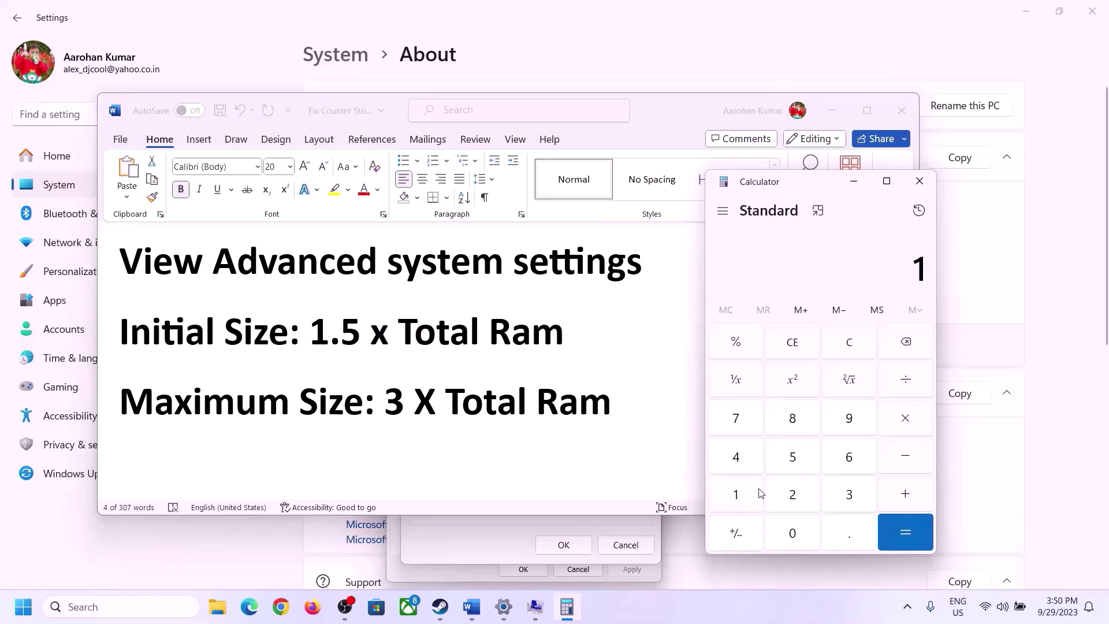
pyautogui.click(845, 464)
pyautogui.click(852, 352)
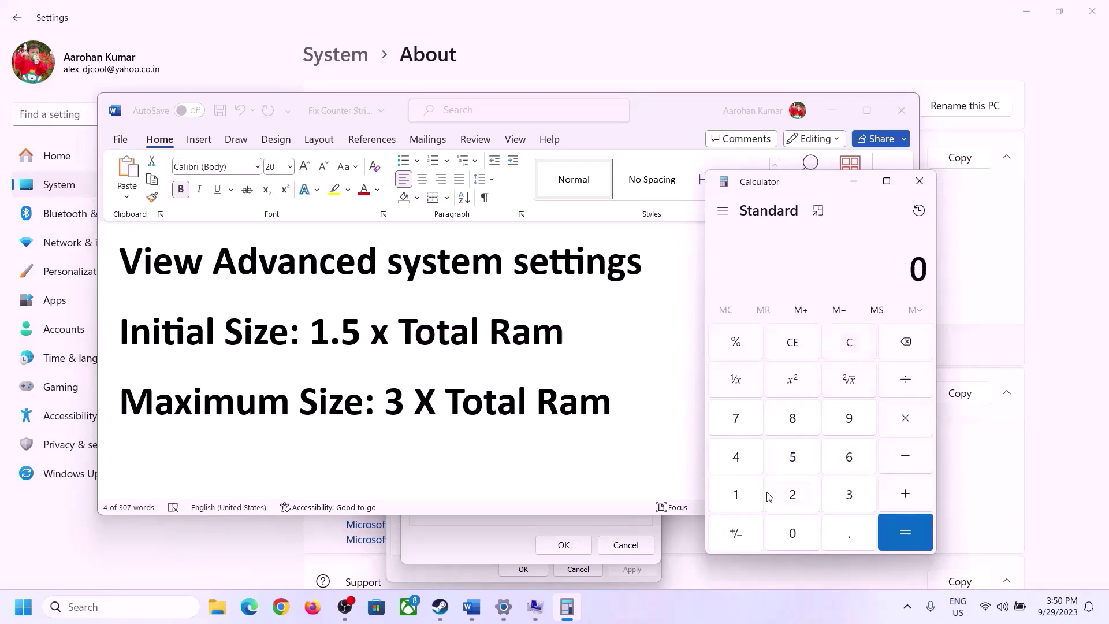
# Calculate 16 × 1024 in Calculator to convert the installed RAM to megabytes.
pyautogui.click(743, 496)
pyautogui.click(832, 462)
pyautogui.click(905, 421)
pyautogui.click(751, 507)
pyautogui.click(793, 535)
pyautogui.click(792, 495)
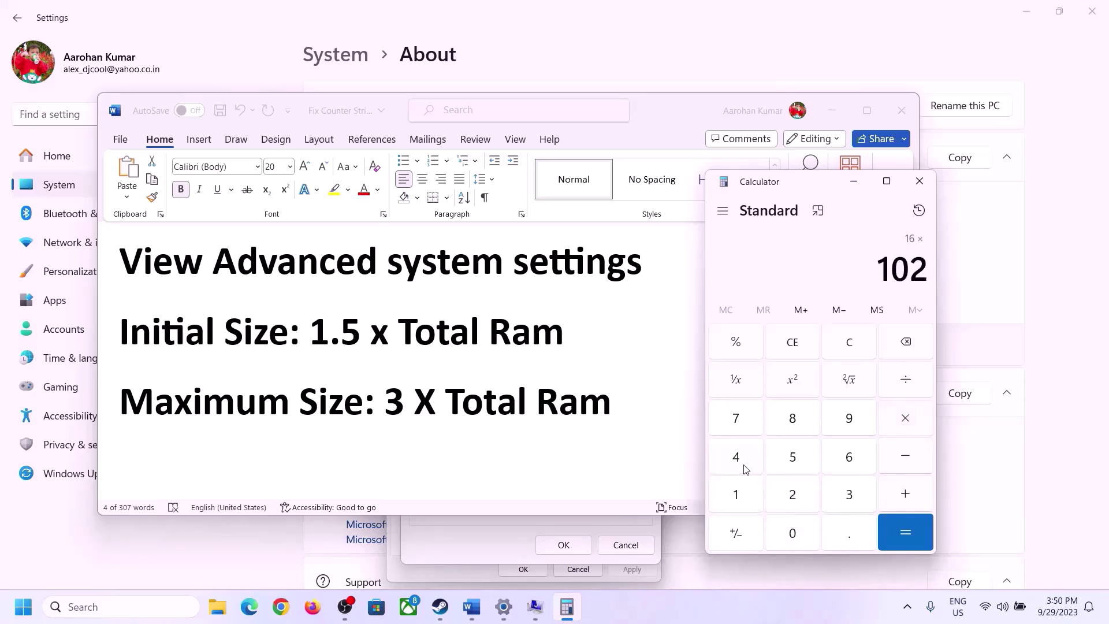
pyautogui.click(744, 466)
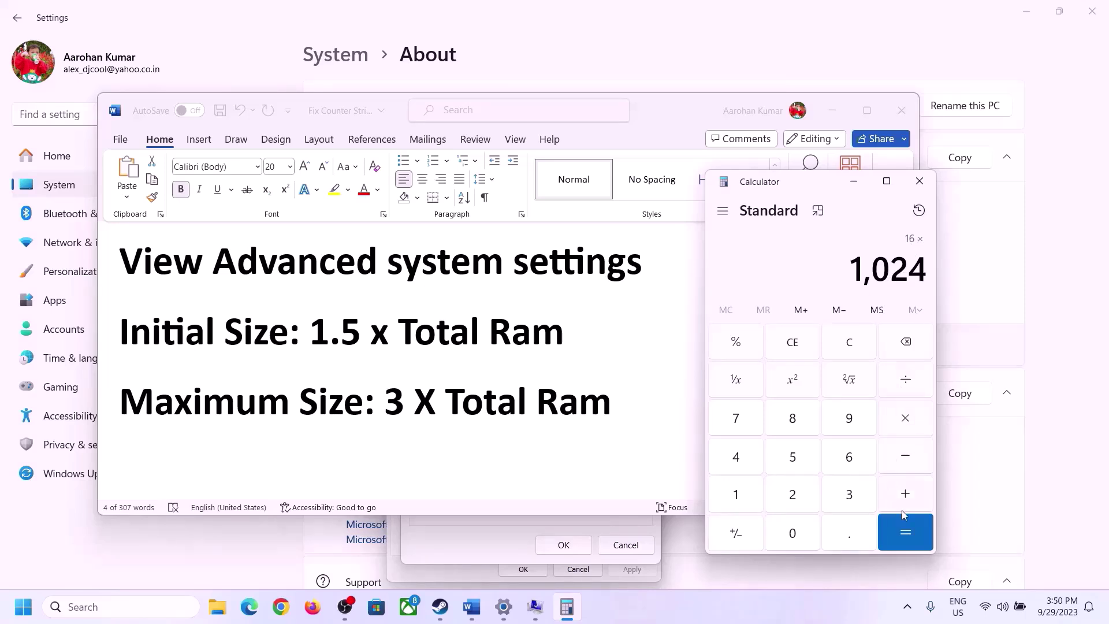
pyautogui.click(905, 531)
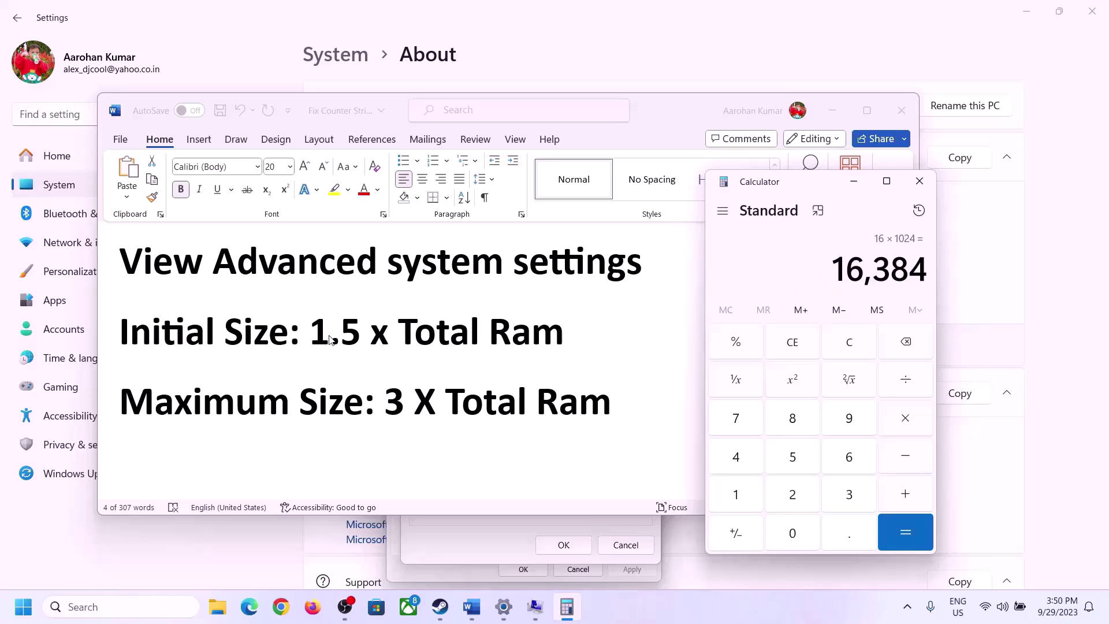
# Multiply the RAM size in megabytes by 1.5 in Calculator.
pyautogui.click(906, 421)
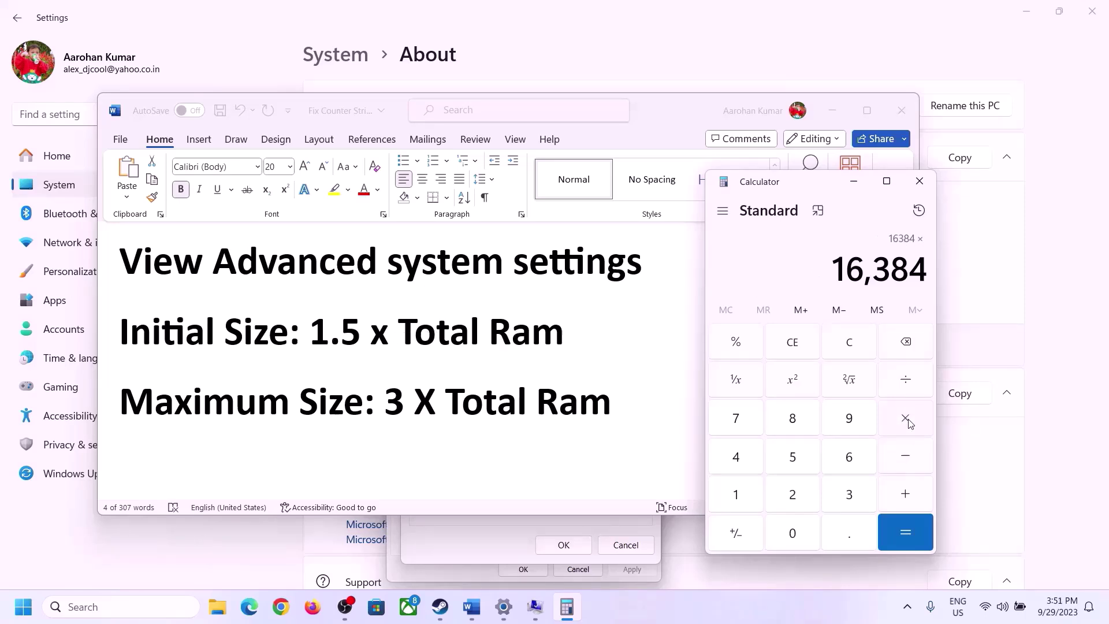
pyautogui.click(747, 497)
pyautogui.click(846, 533)
pyautogui.click(792, 457)
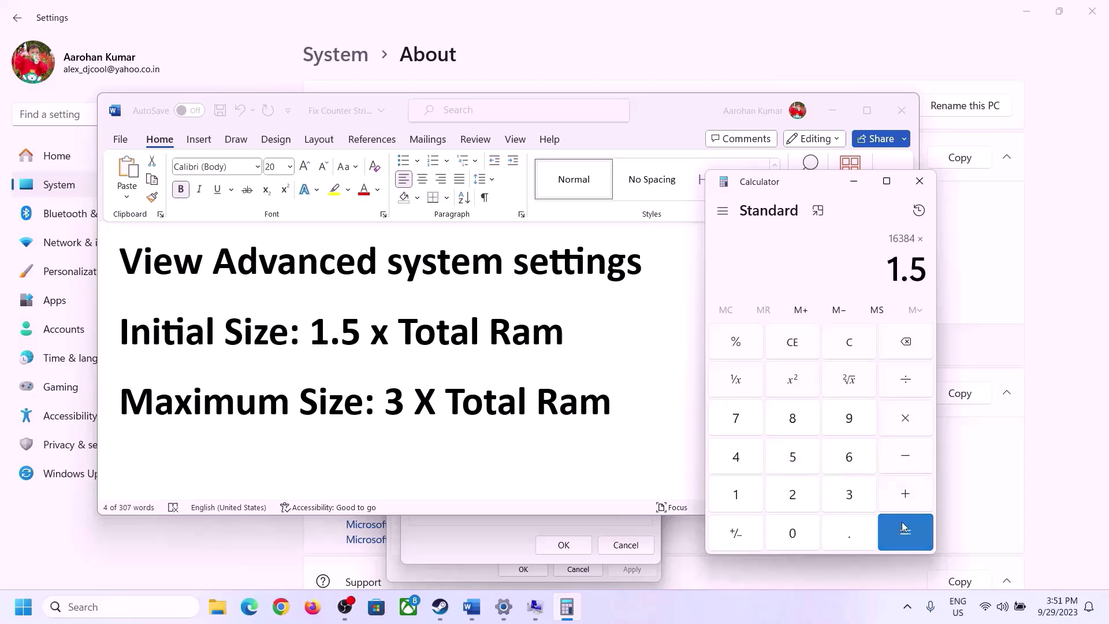
pyautogui.click(902, 528)
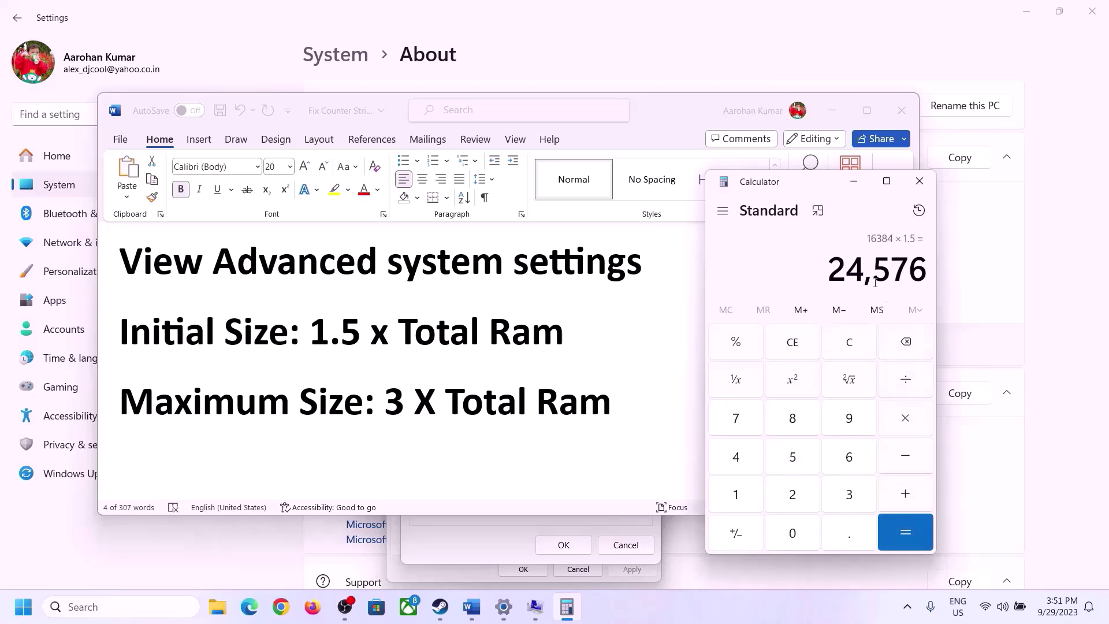
# Set the custom paging file's initial size to 24576 MB and place the cursor in the maximum size field.
pyautogui.click(513, 519)
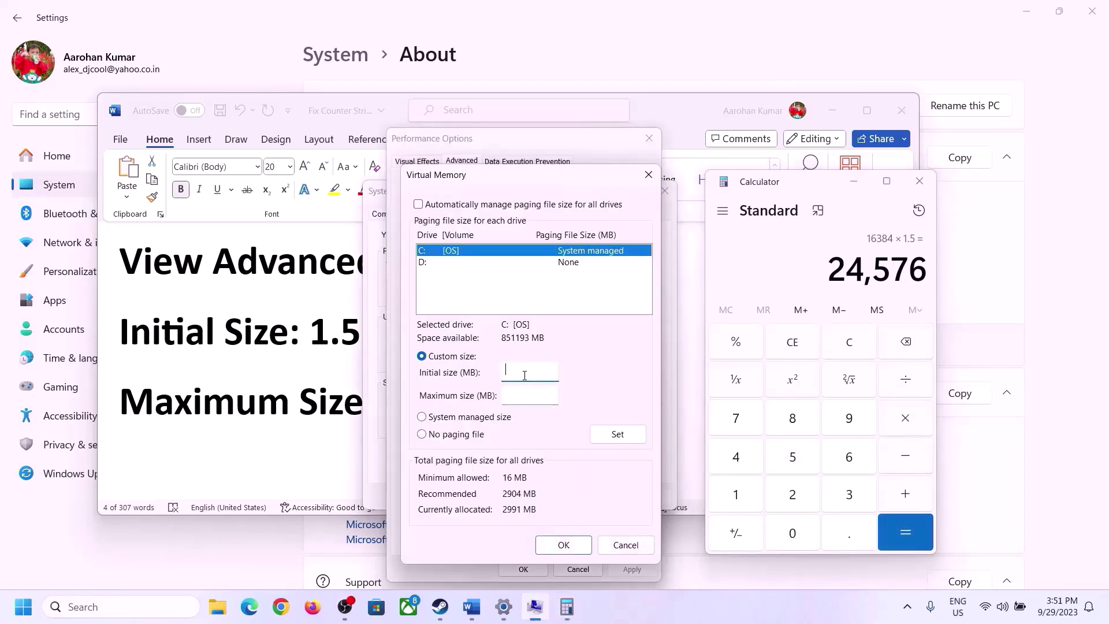
pyautogui.write('24576')
pyautogui.click(554, 394)
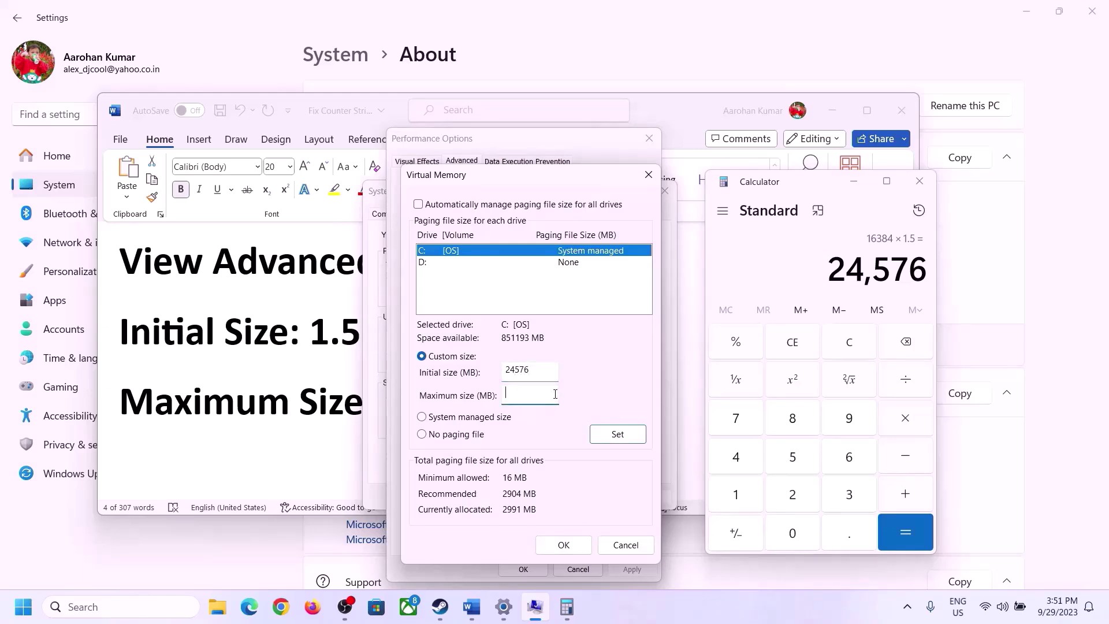
# View the maximum size formula in the Word document, then bring Calculator to the front and clear it.
pyautogui.click(352, 407)
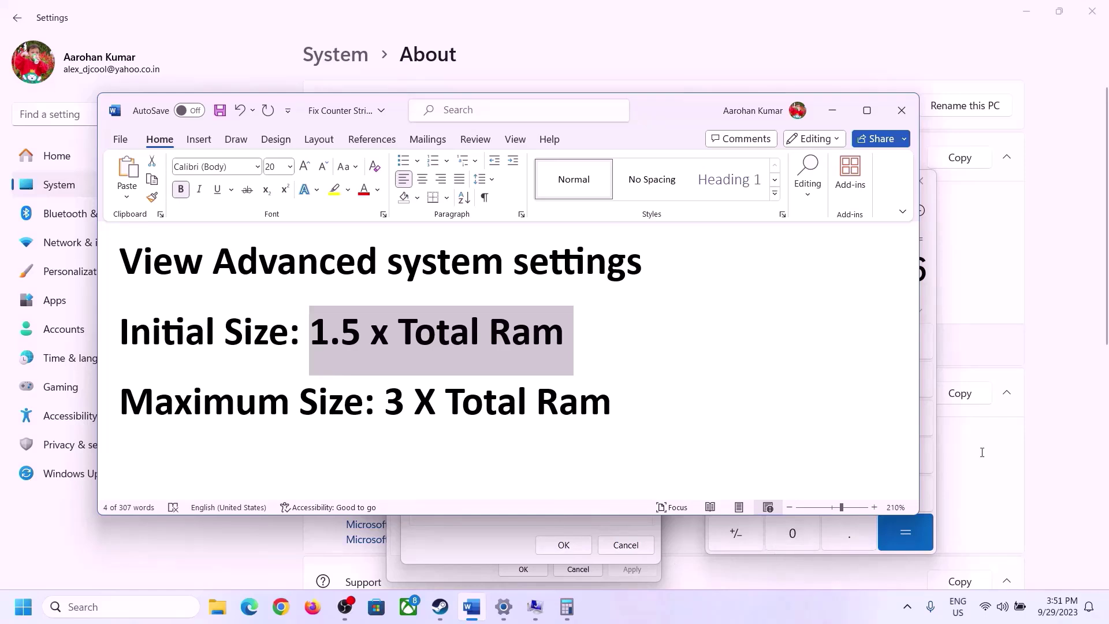
pyautogui.click(934, 304)
pyautogui.click(860, 341)
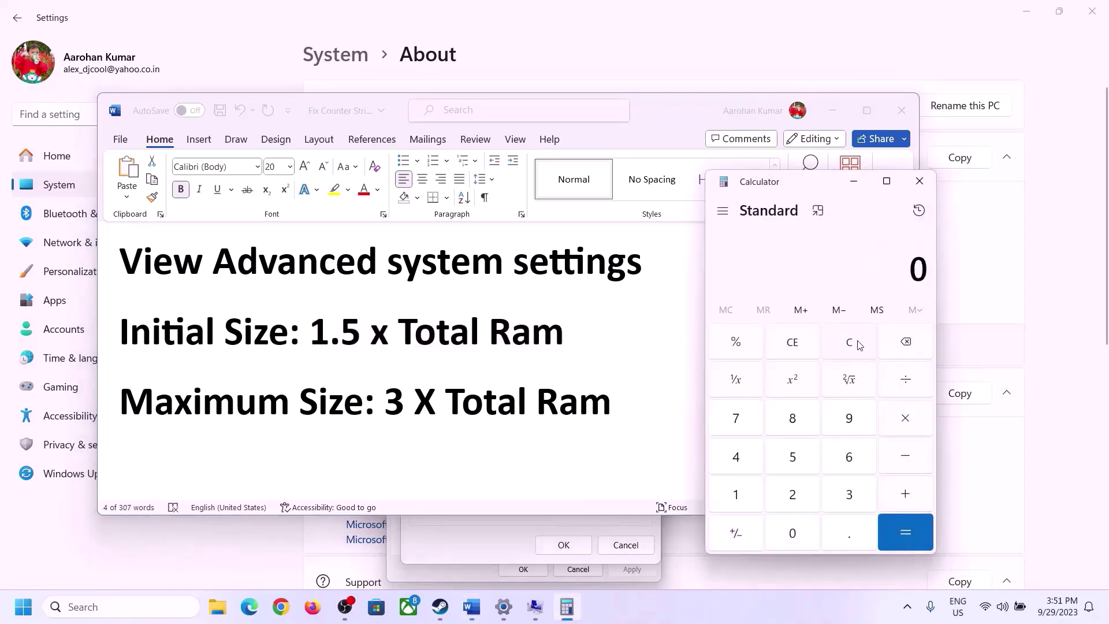
# Check the installed RAM on the About page in Settings and calculate 16 × 1024 in Calculator.
pyautogui.click(504, 606)
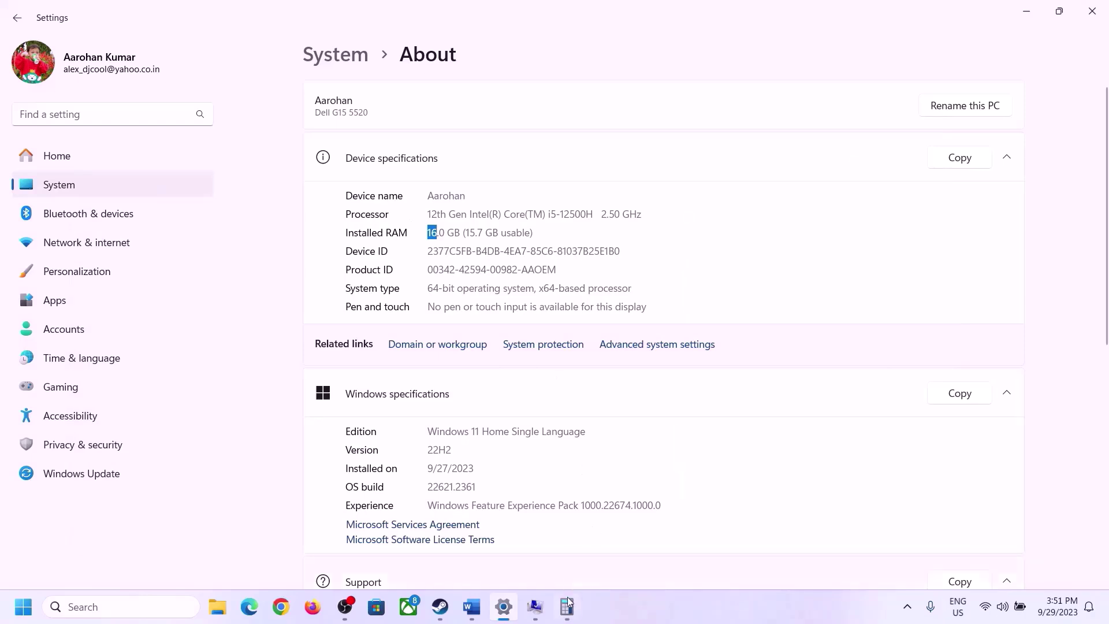
pyautogui.click(567, 606)
pyautogui.click(748, 491)
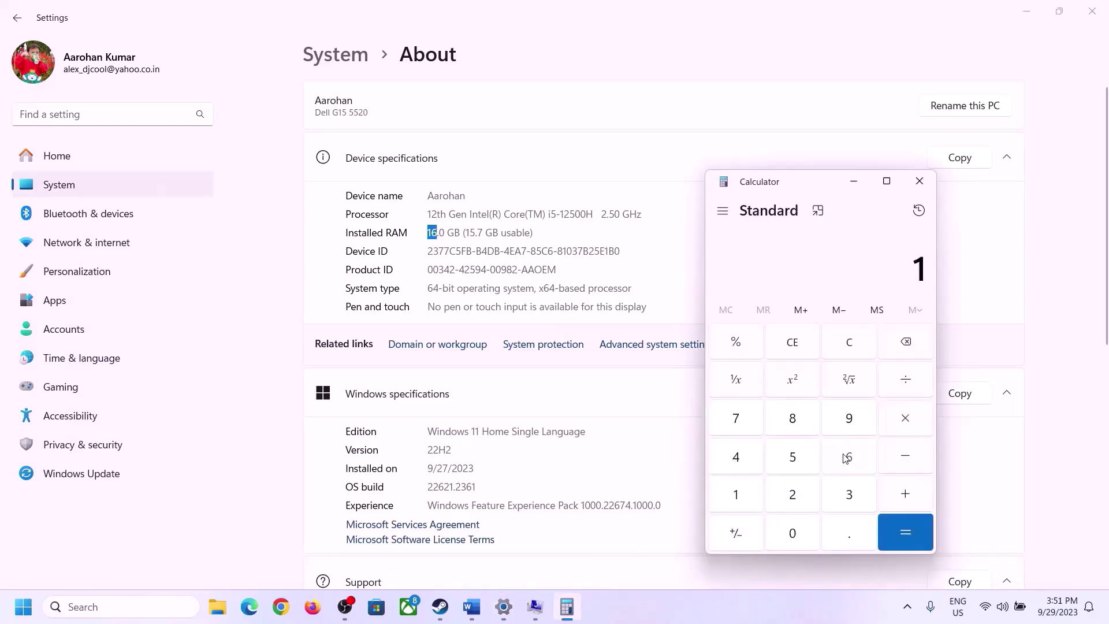
pyautogui.click(847, 458)
pyautogui.click(903, 420)
pyautogui.click(744, 490)
pyautogui.click(786, 529)
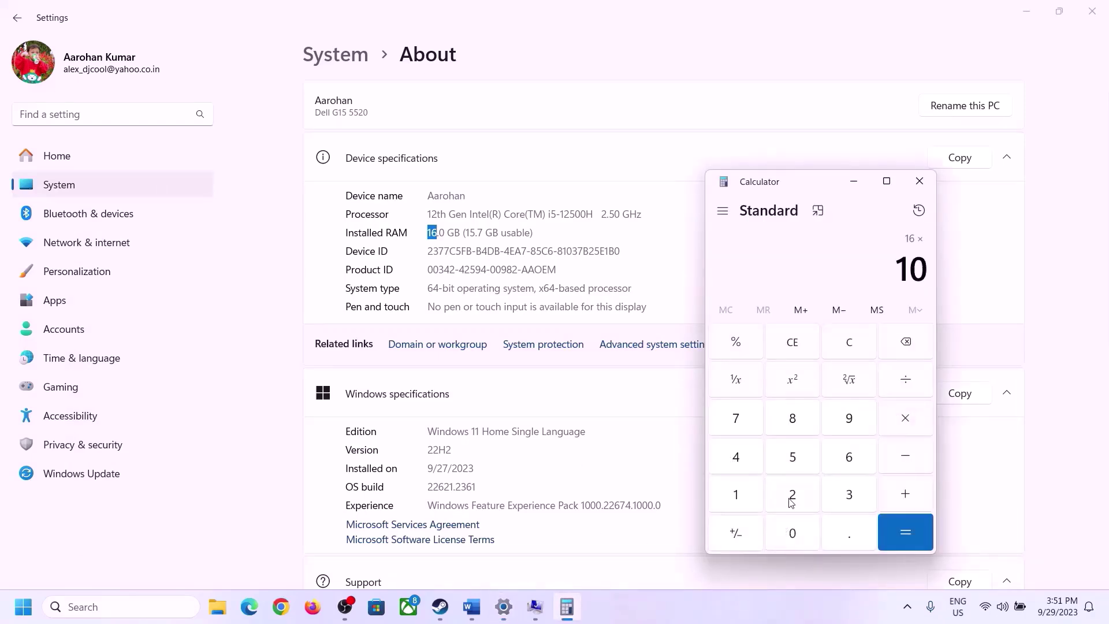
pyautogui.click(791, 501)
pyautogui.click(740, 461)
pyautogui.click(895, 537)
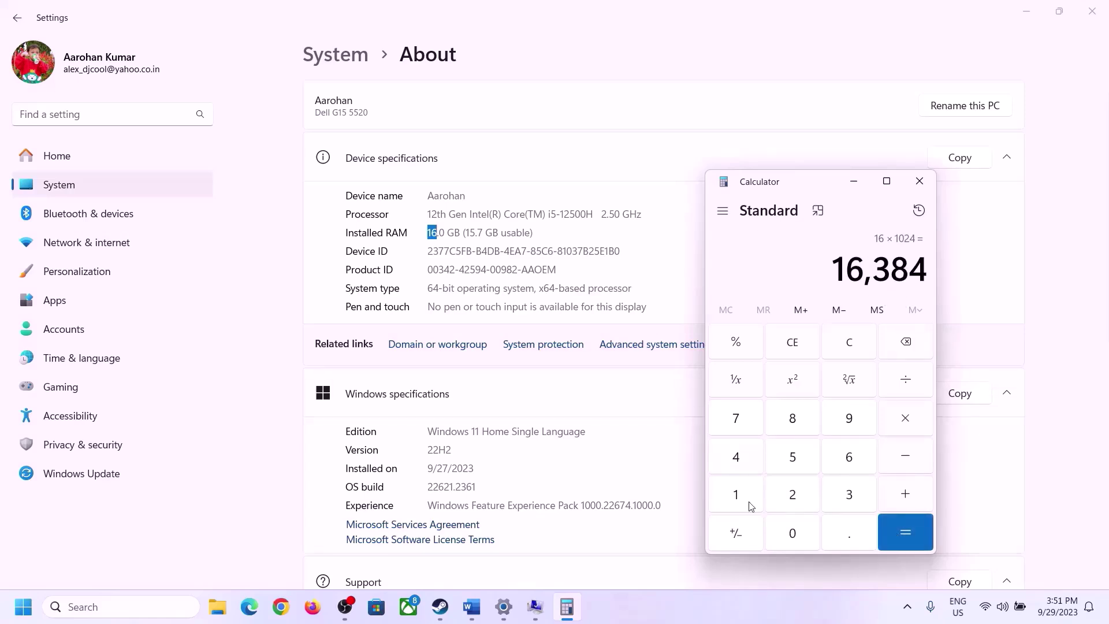
# Recheck the maximum size formula in the Word document and multiply the RAM in megabytes by 3 in Calculator.
pyautogui.click(472, 606)
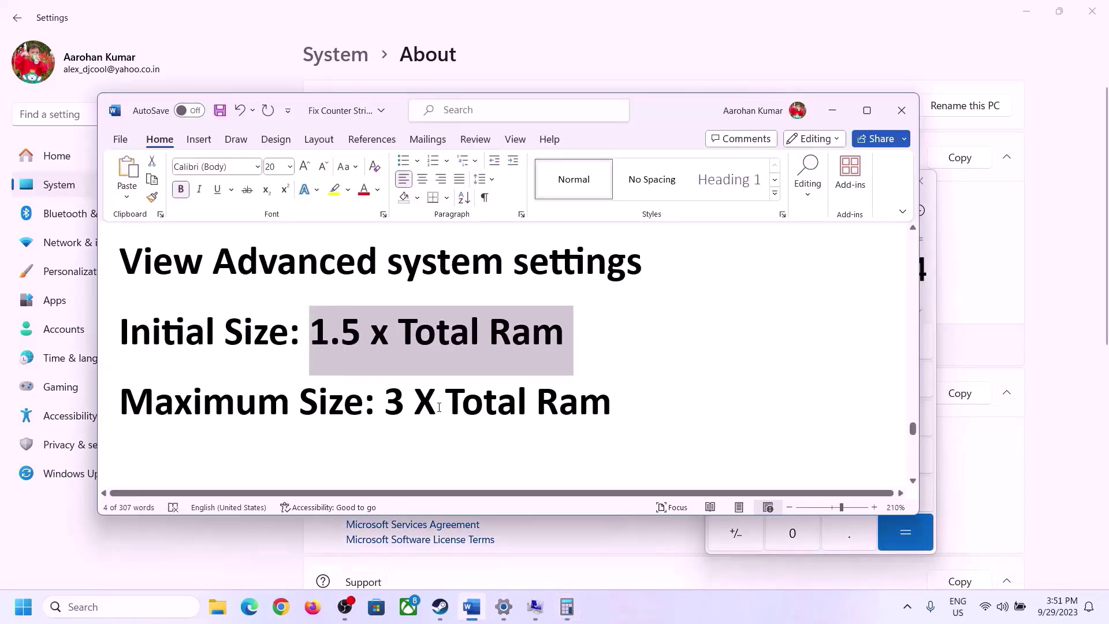
pyautogui.click(567, 606)
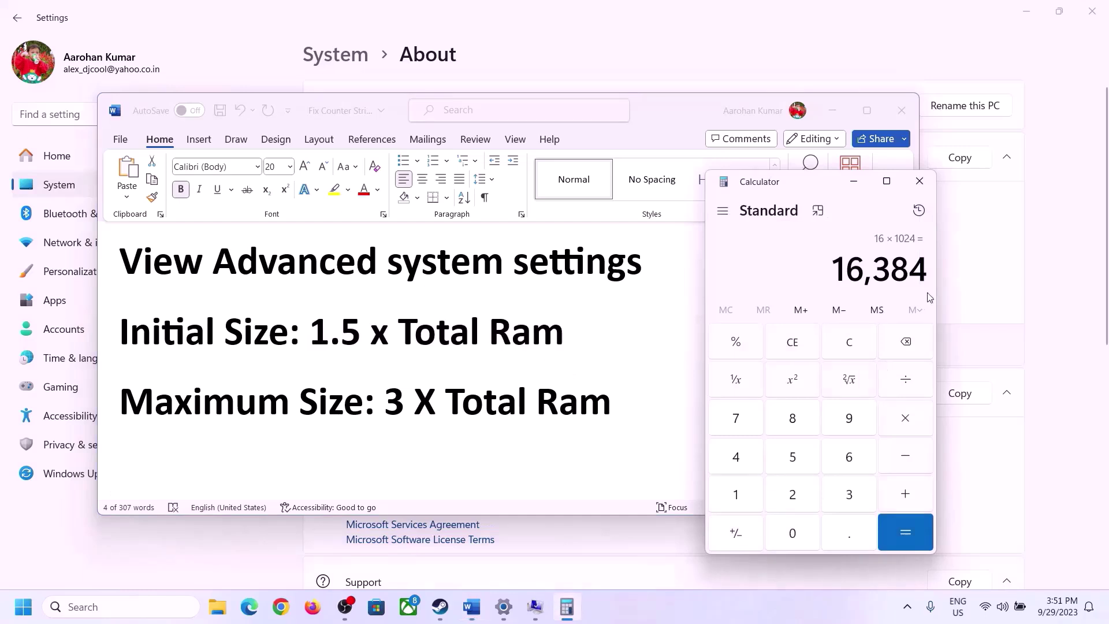
pyautogui.click(904, 419)
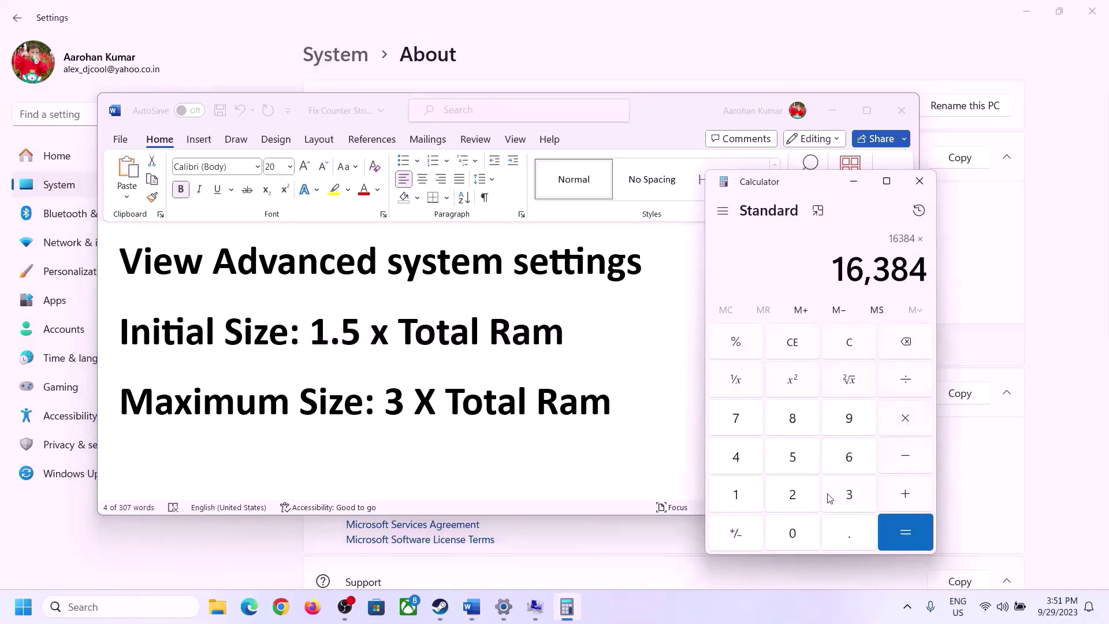
pyautogui.click(844, 496)
pyautogui.click(908, 527)
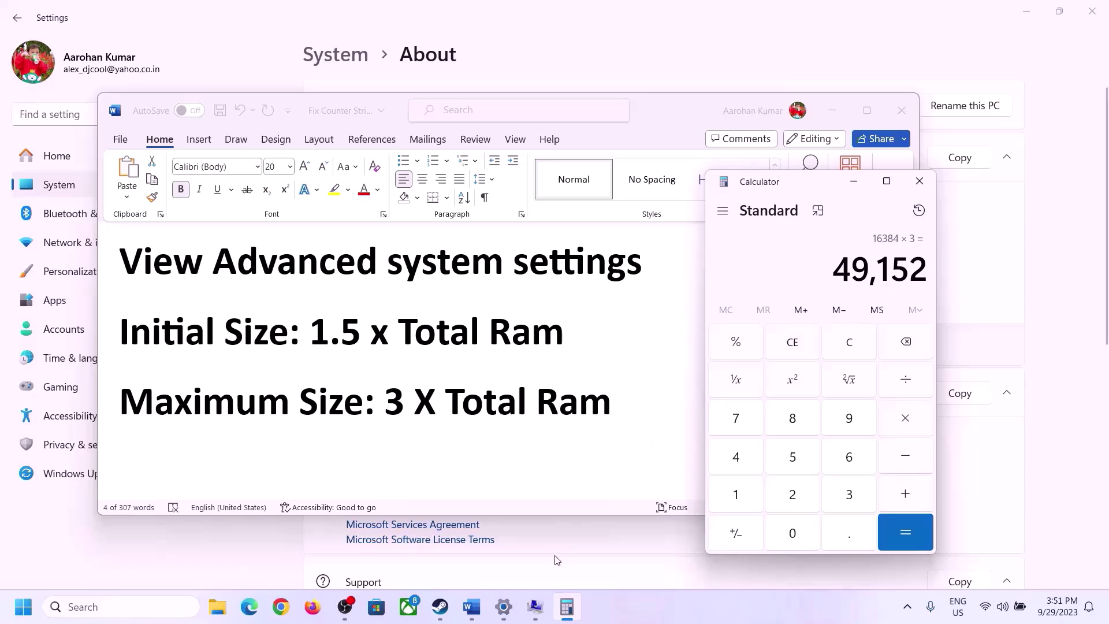
# Set the custom paging file's maximum size to 49152 MB, assign the custom size to drive C: and confirm the virtual memory change.
pyautogui.click(534, 607)
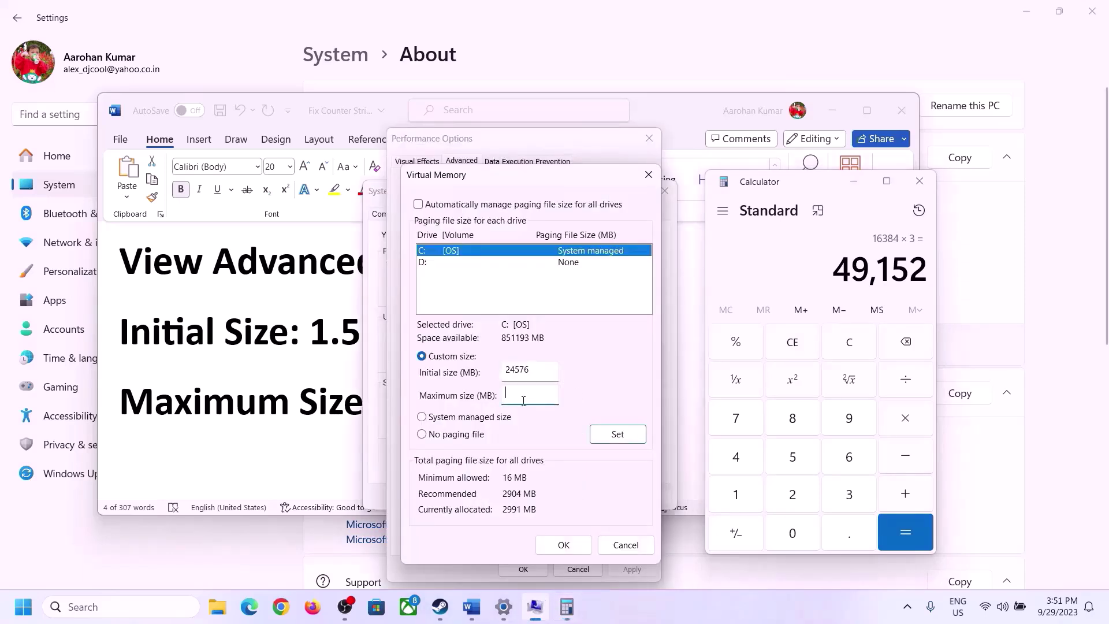
pyautogui.write('49152')
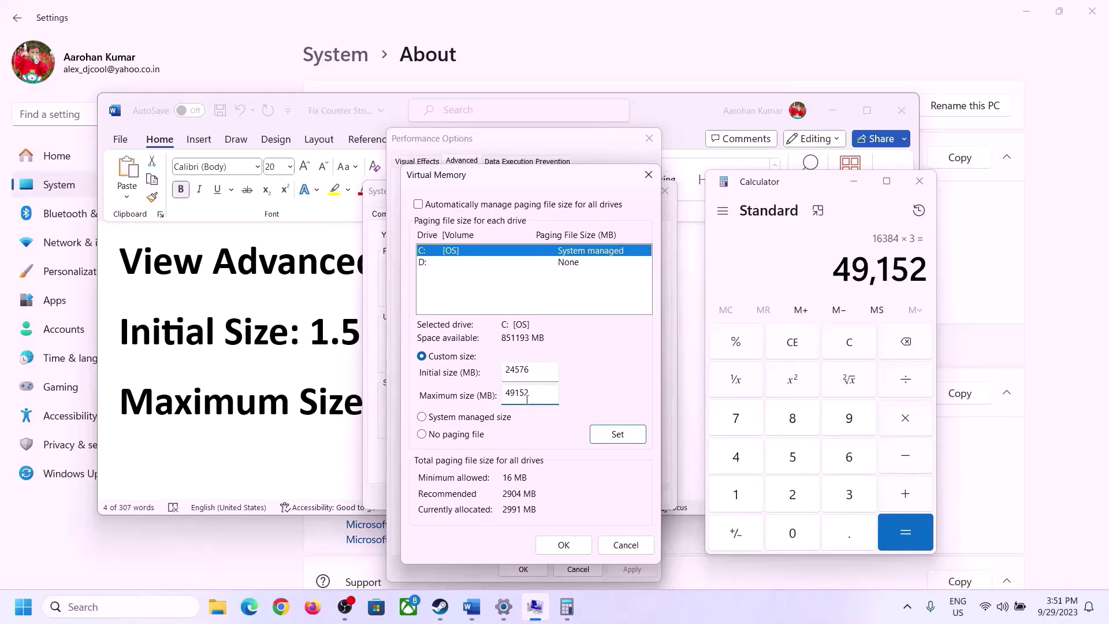
pyautogui.click(617, 435)
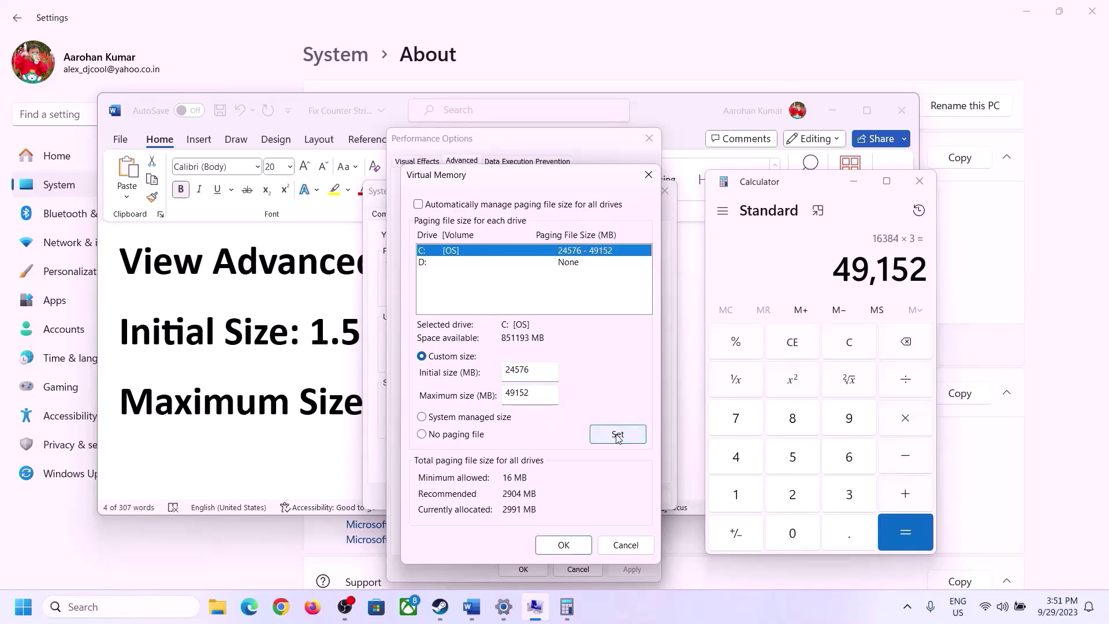
pyautogui.click(563, 544)
pyautogui.click(688, 355)
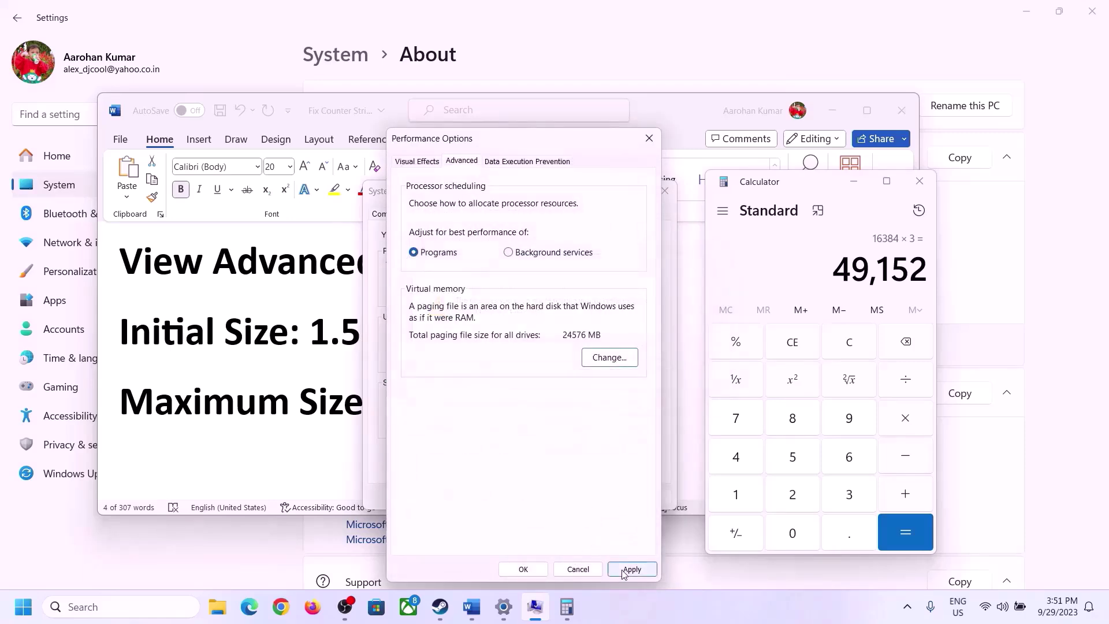
# Accept and close Performance Options and System Properties, and dismiss the restart request without restarting.
pyautogui.click(523, 569)
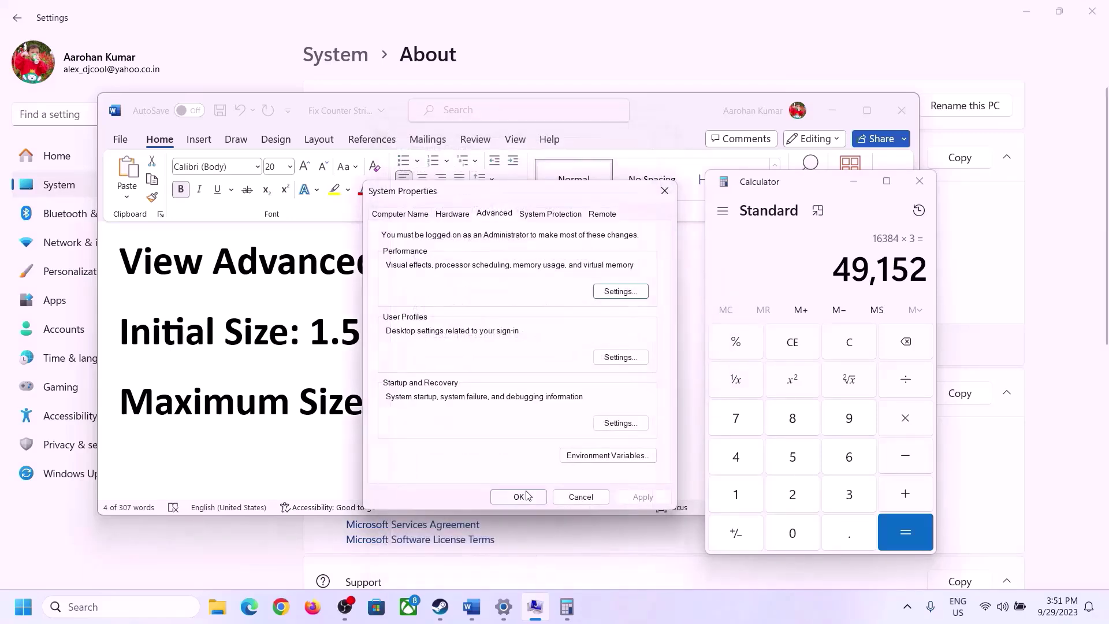
pyautogui.click(526, 495)
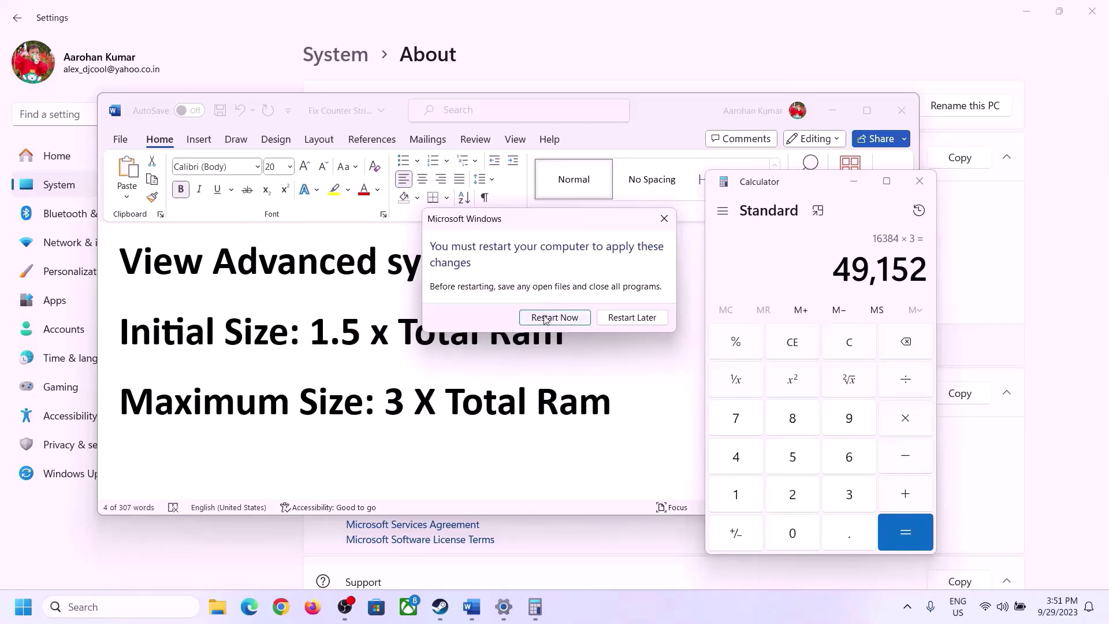
pyautogui.click(665, 219)
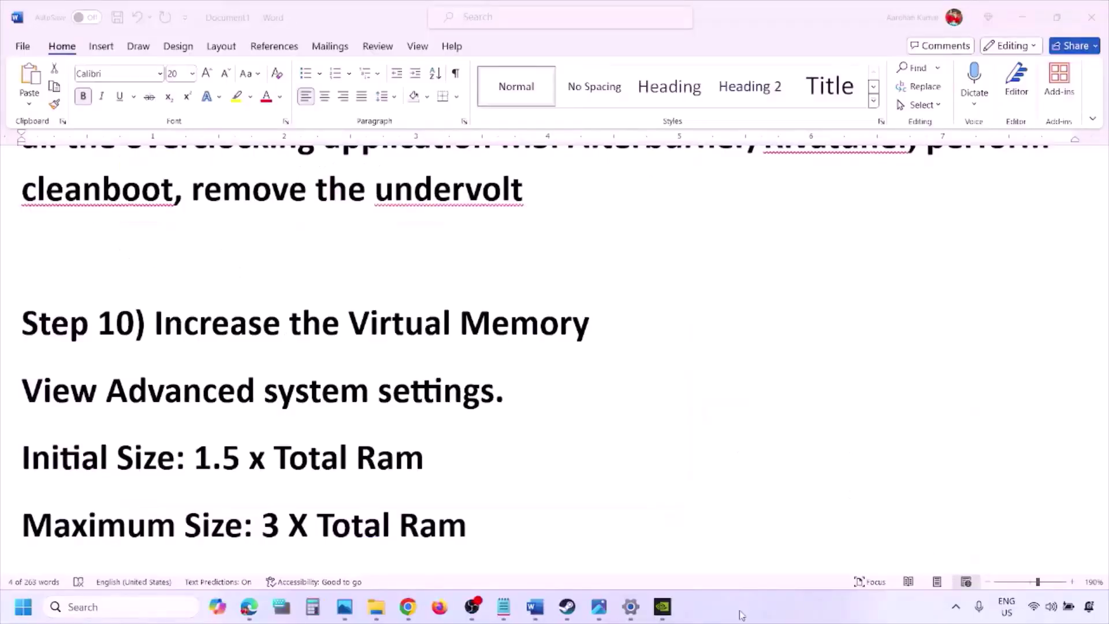
# Highlight "Update BIOS" in Step 11 of the Word document, clear the selection and check the battery status.
pyautogui.scroll(-3, 381, 415)
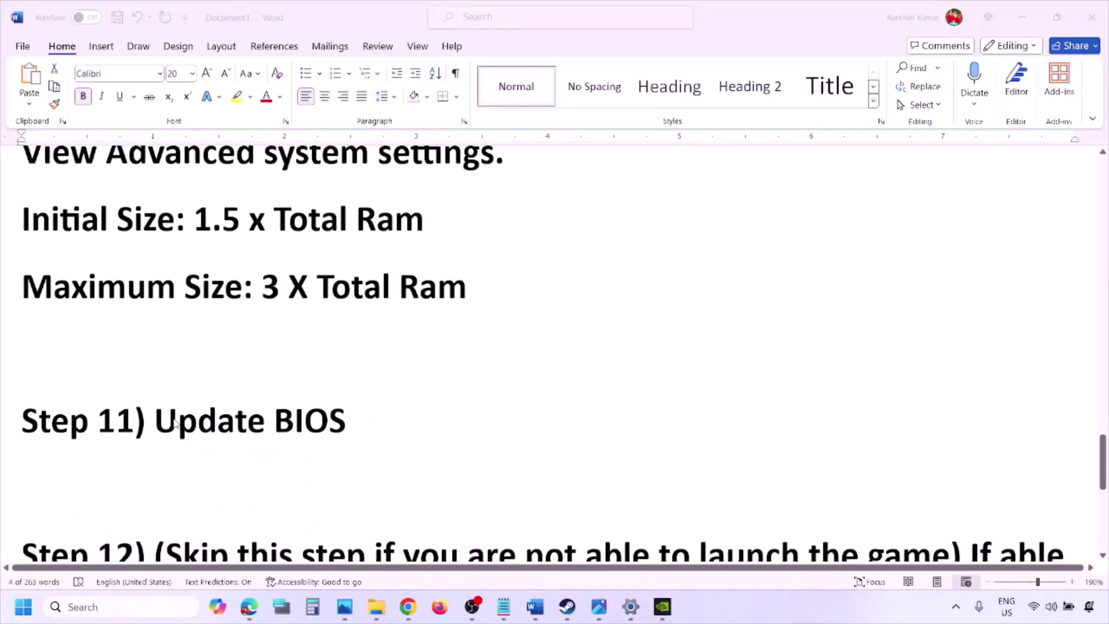
pyautogui.moveTo(155, 424); pyautogui.dragTo(373, 420)
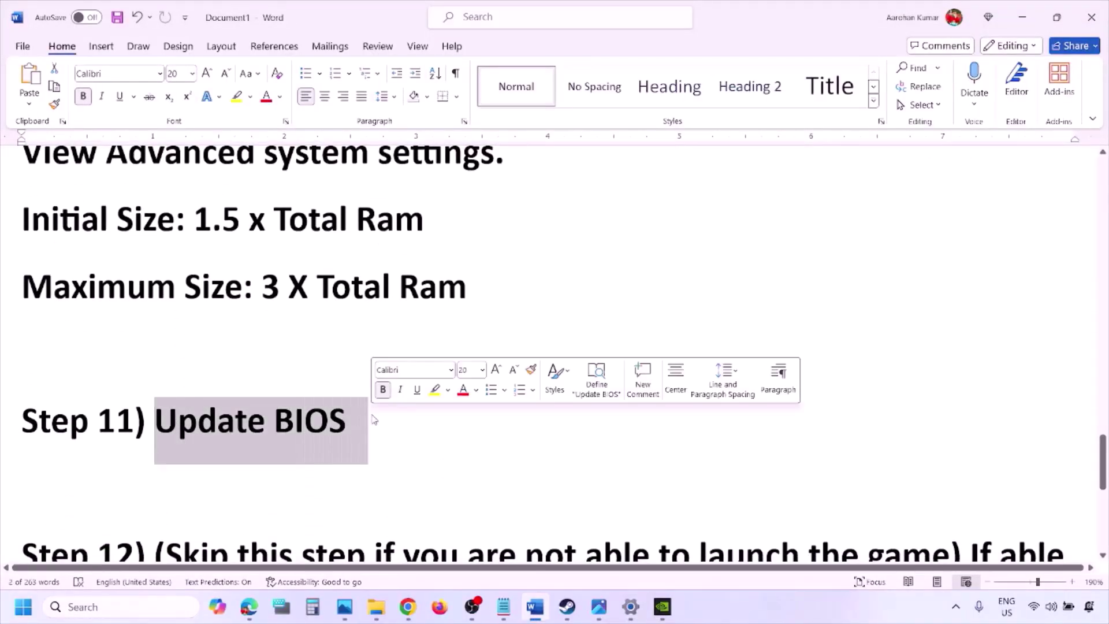
pyautogui.click(373, 420)
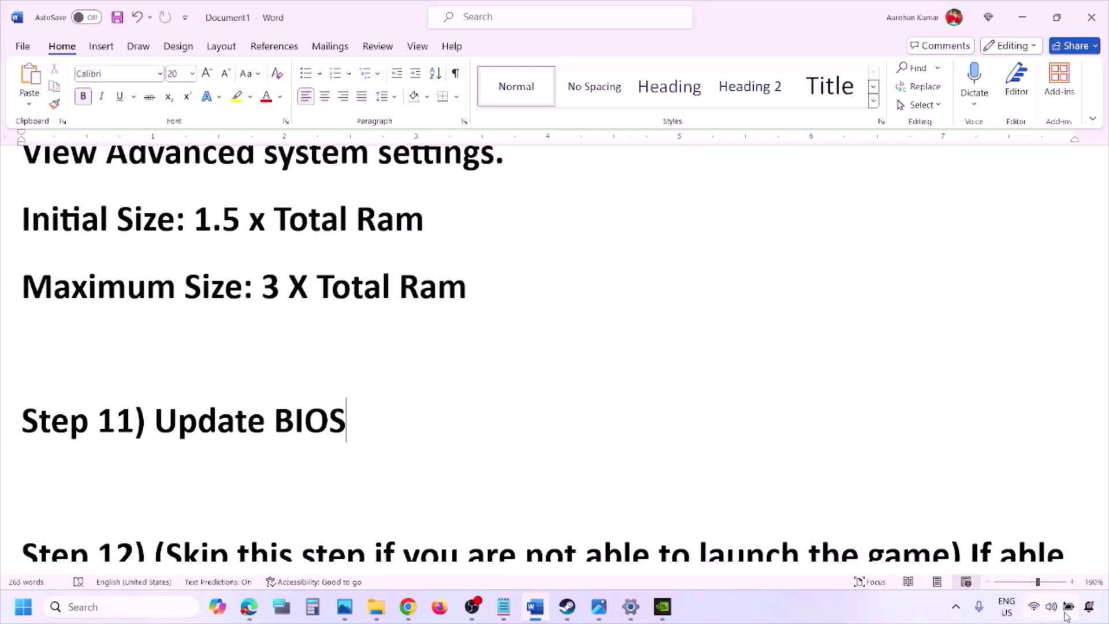
pyautogui.moveTo(1072, 615)
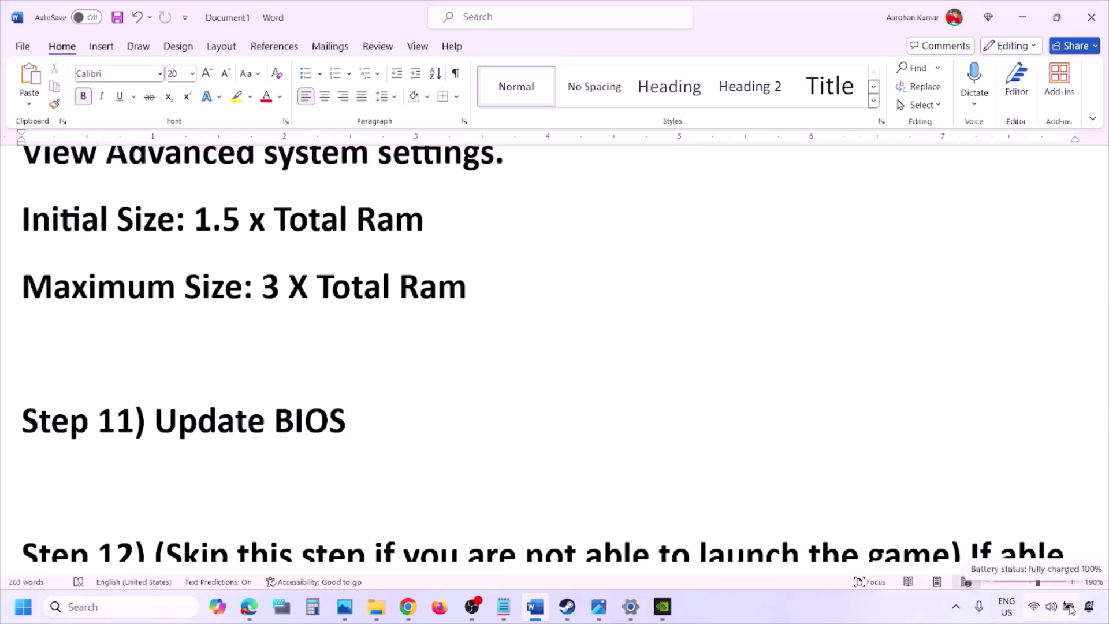
pyautogui.click(867, 607)
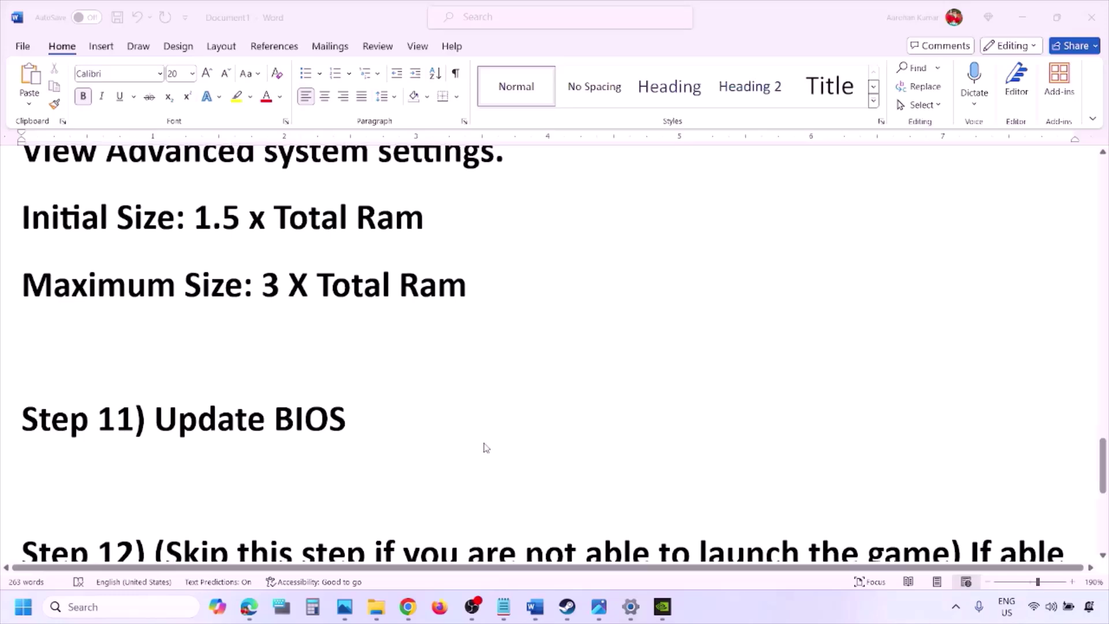
# Highlight the Step 12 advice on Windowed mode, lower video settings and medium/low quality, and clear the selection.
pyautogui.scroll(-3, 484, 447)
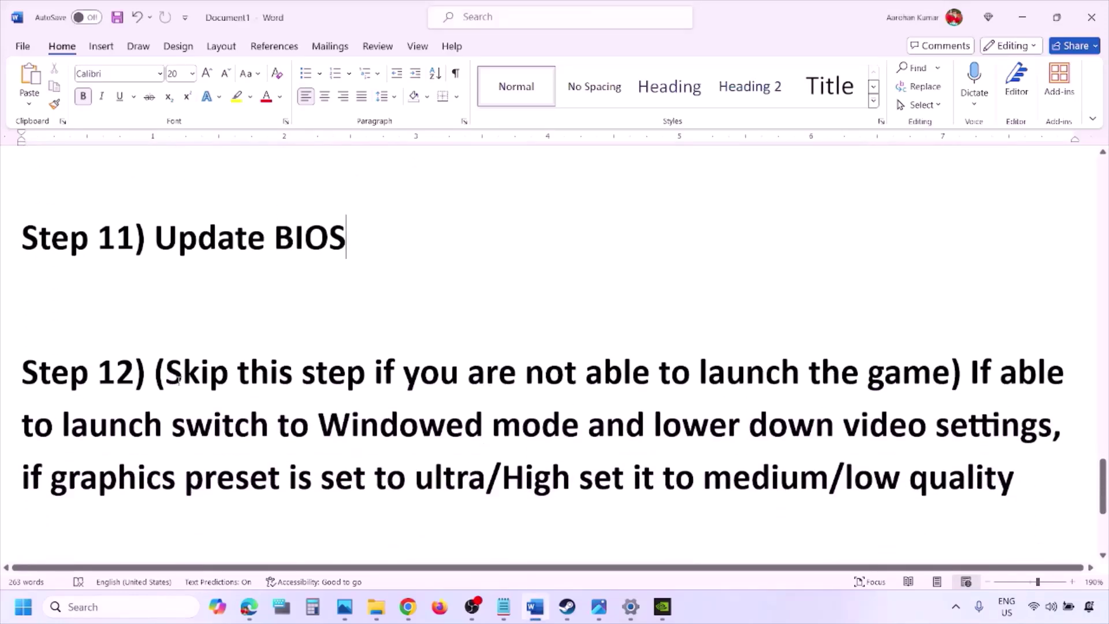
pyautogui.moveTo(168, 373); pyautogui.dragTo(996, 439)
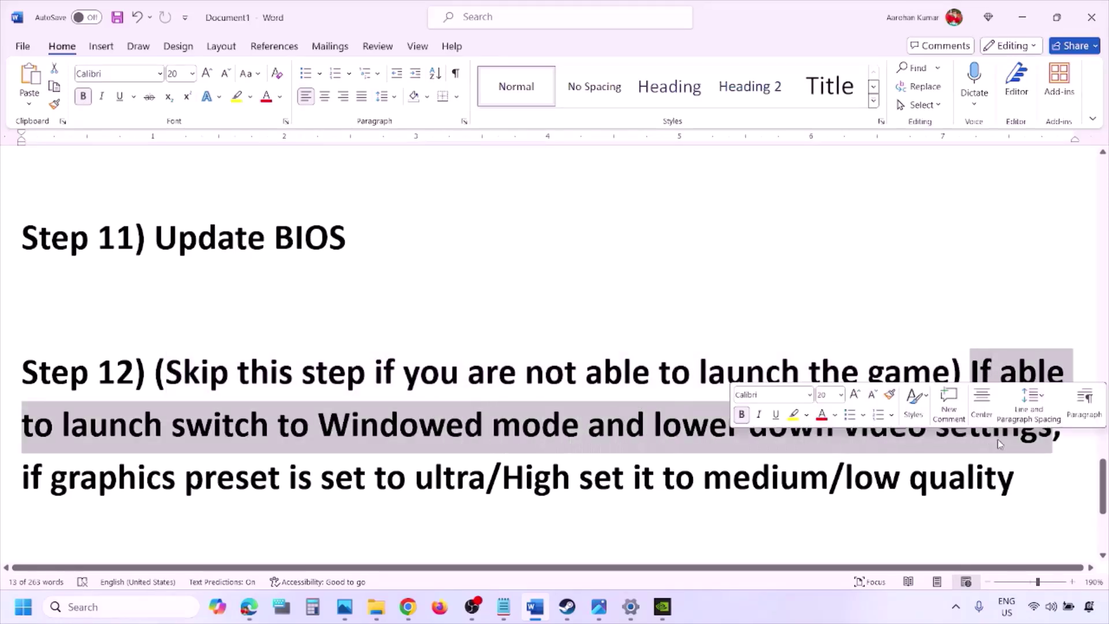
pyautogui.moveTo(52, 479); pyautogui.dragTo(605, 492)
pyautogui.moveTo(703, 479); pyautogui.dragTo(937, 469)
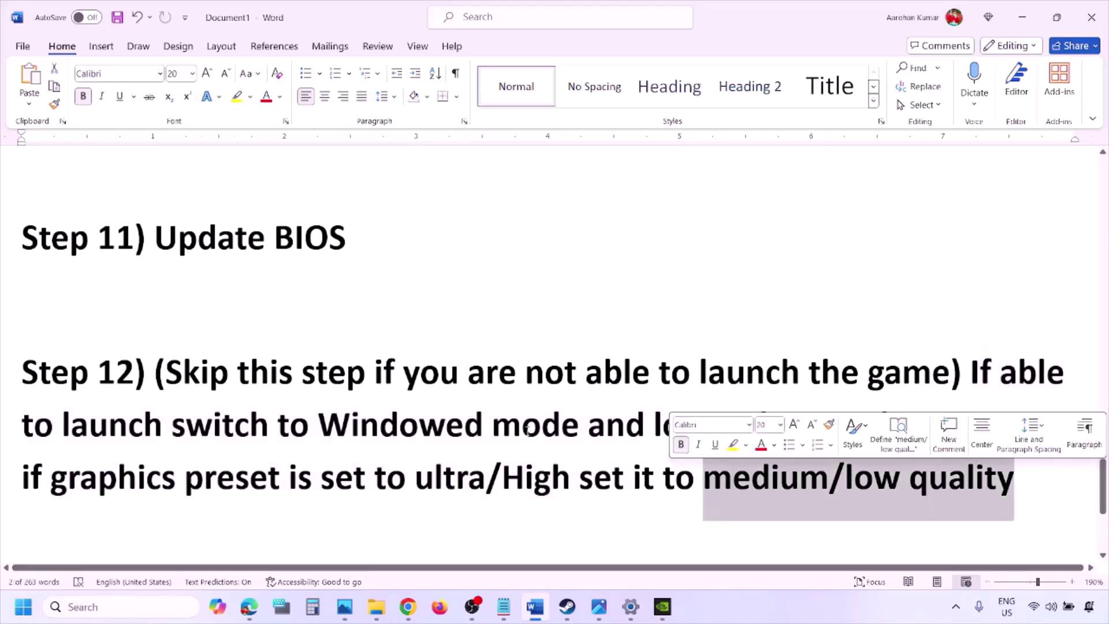
pyautogui.click(527, 429)
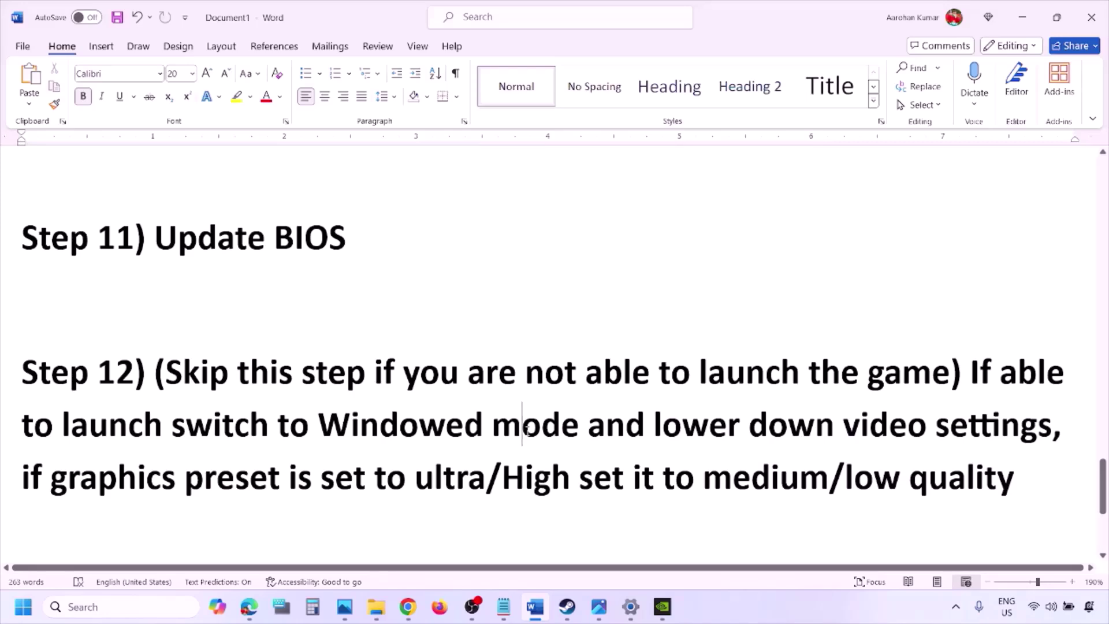